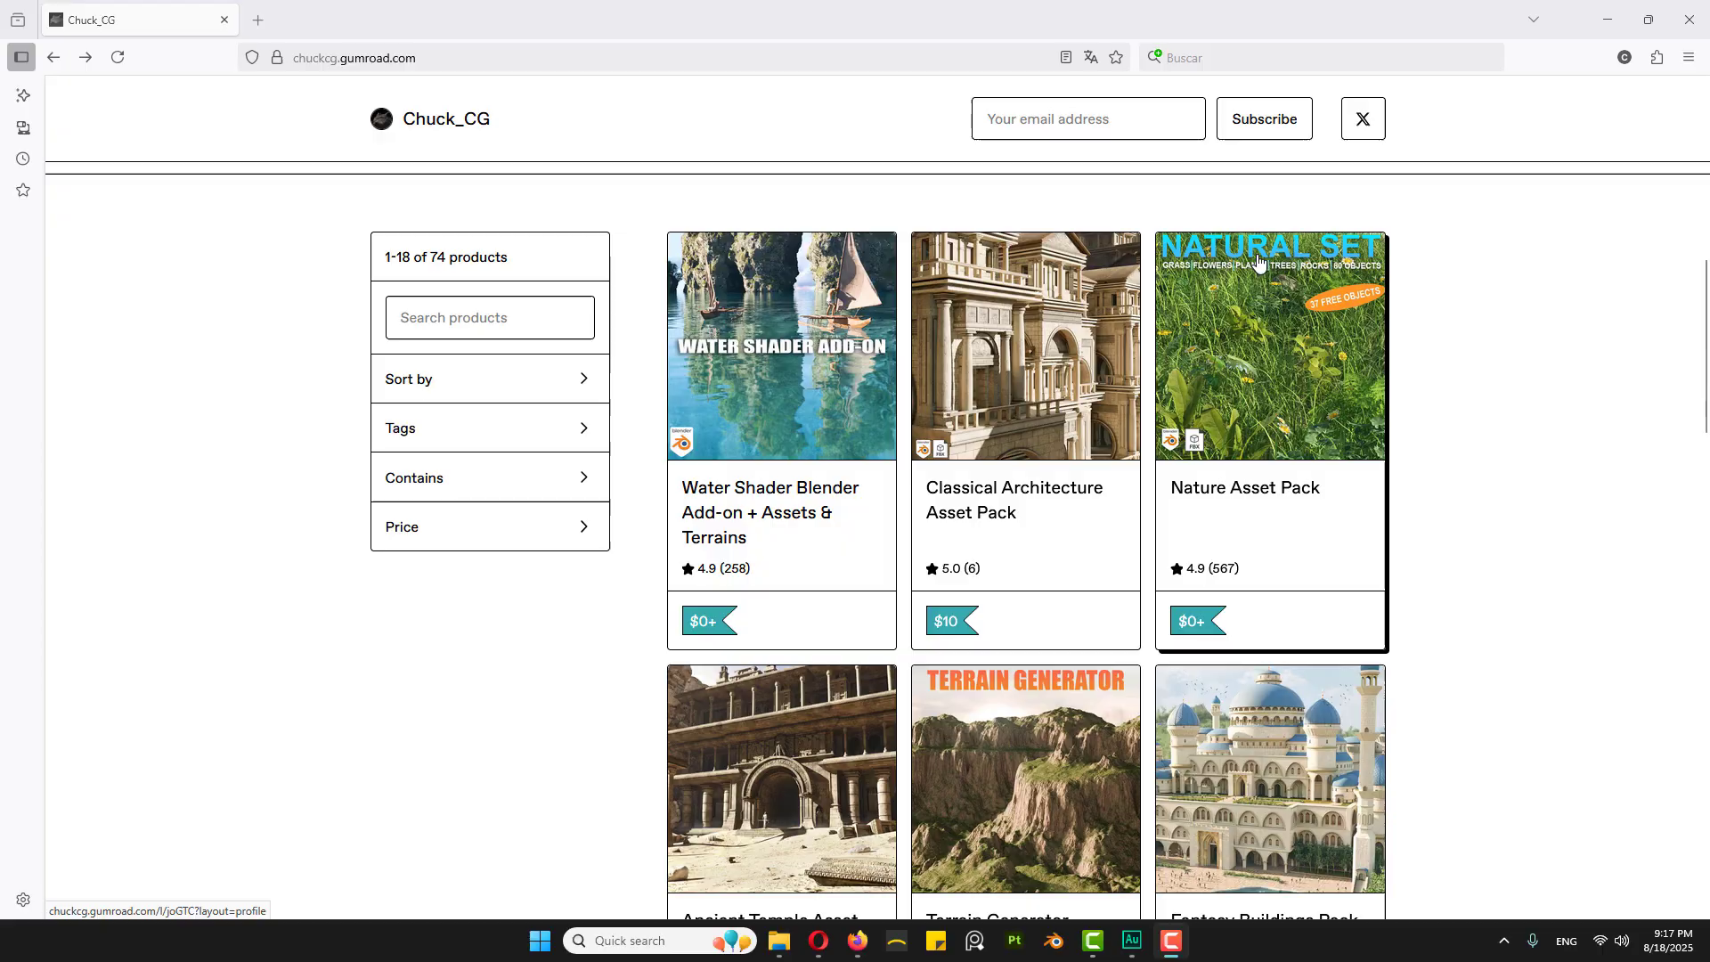
# Open the Nature Asset Pack product page and browse through its preview images
pyautogui.click(1257, 260)
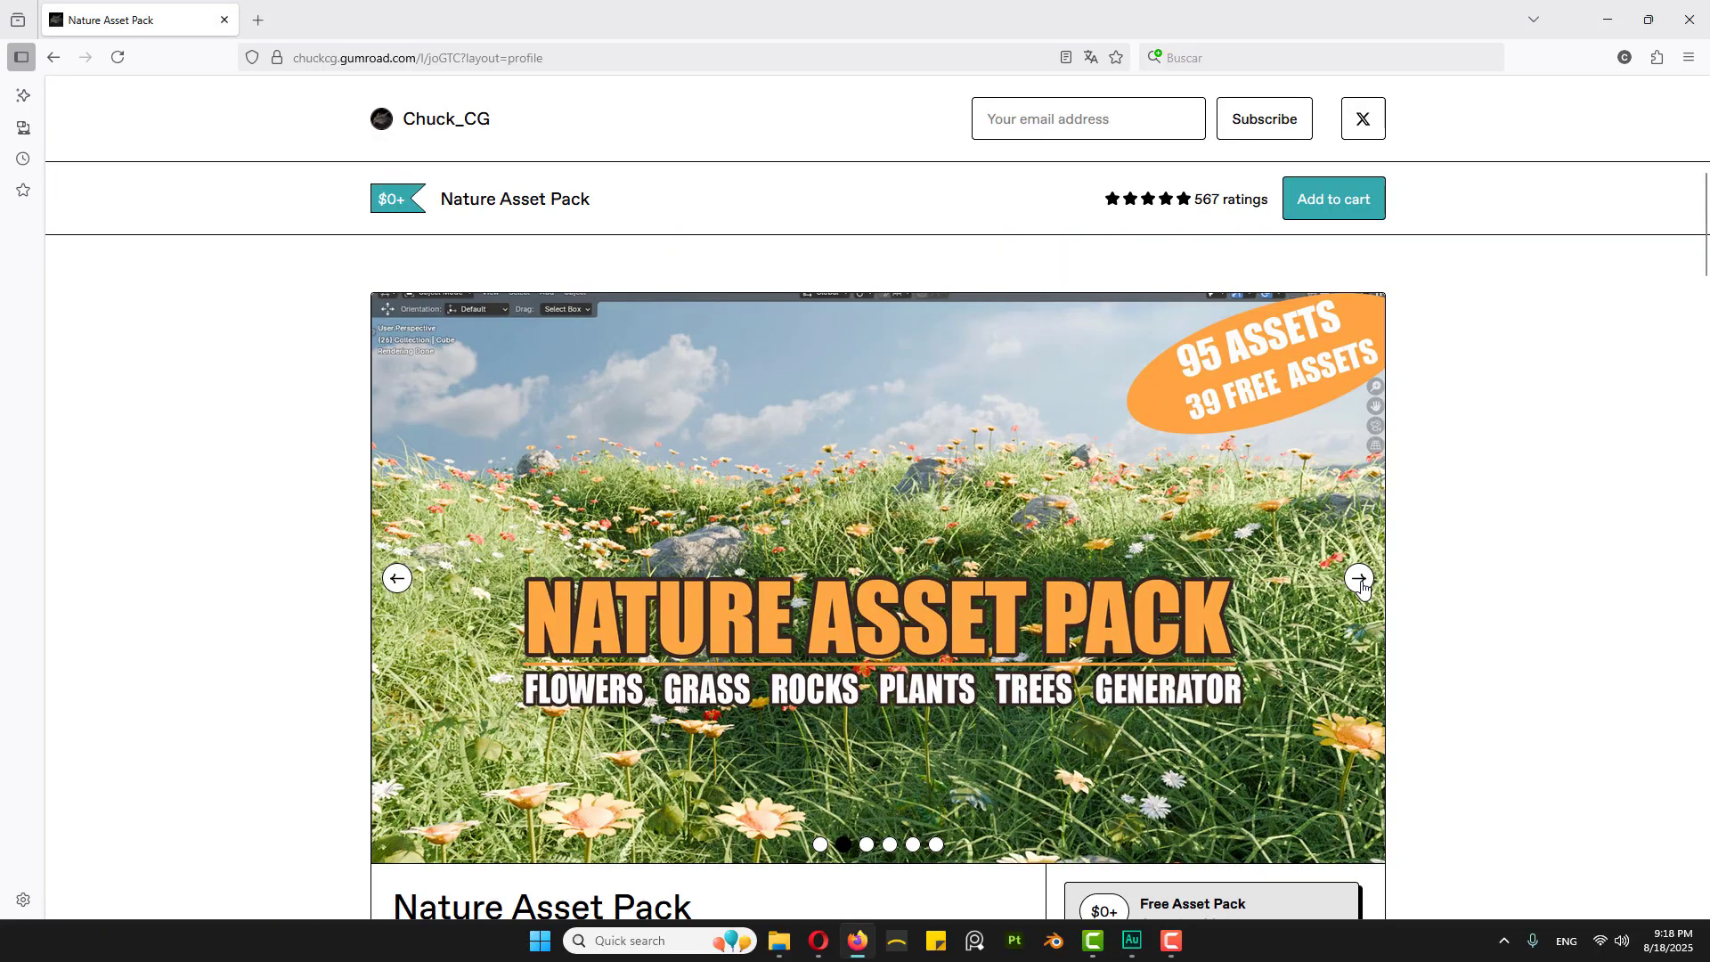
pyautogui.click(1359, 579)
pyautogui.doubleClick(1360, 579)
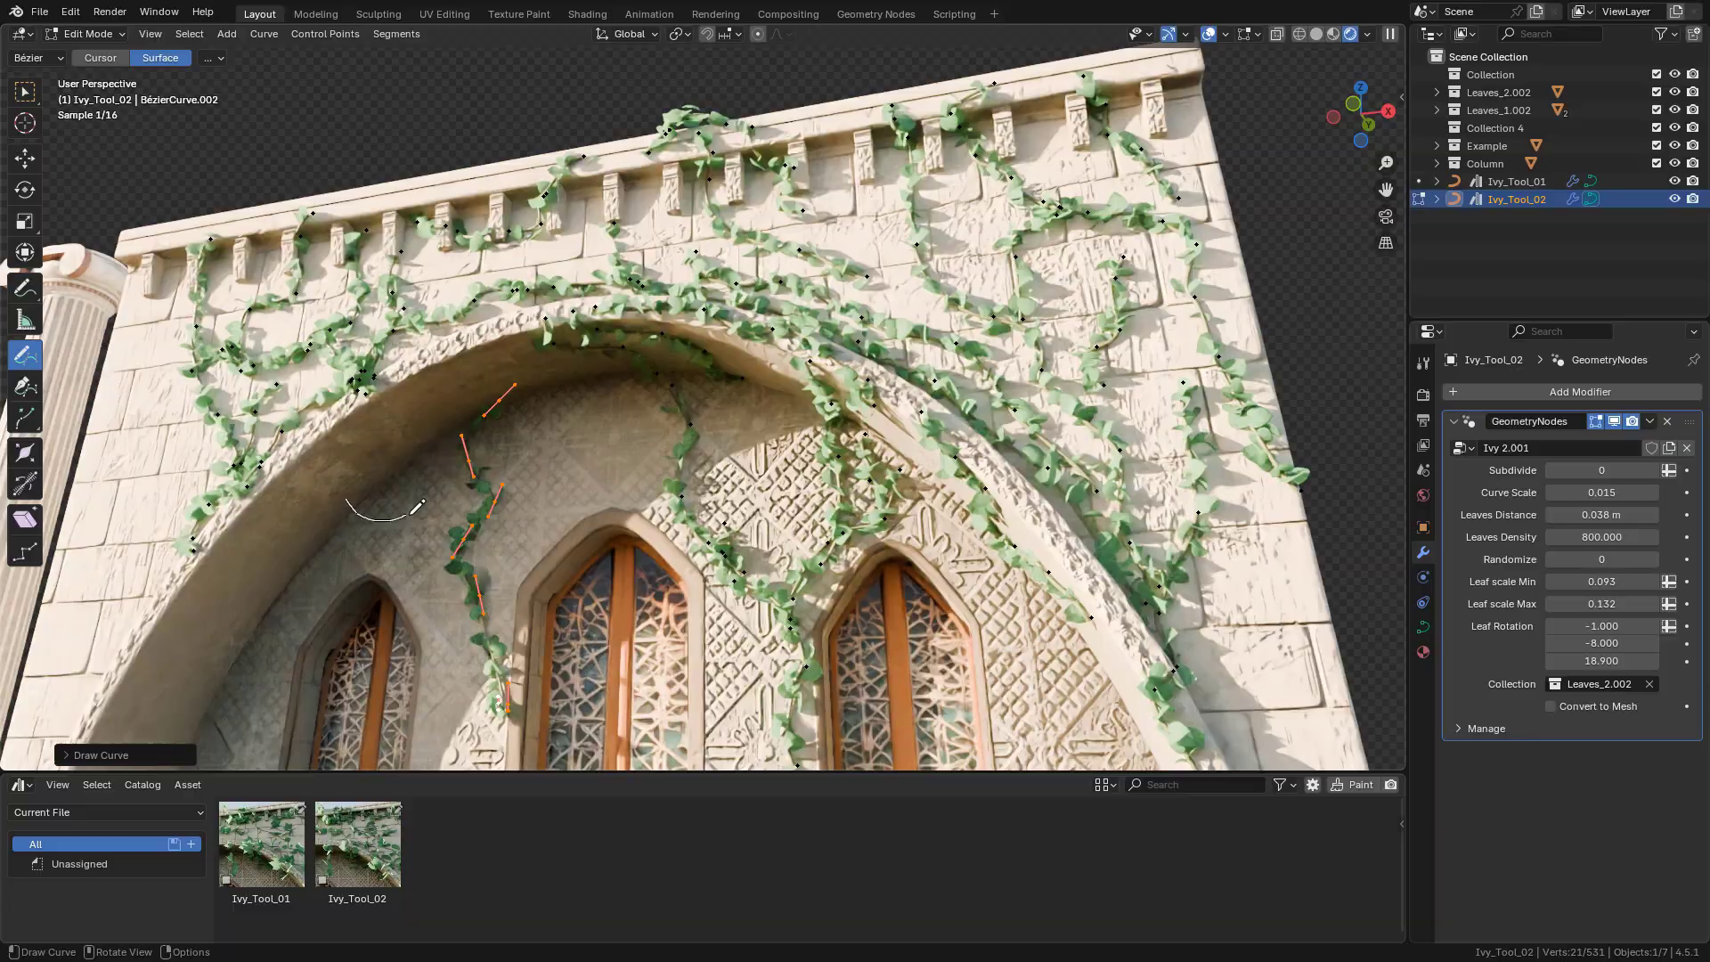
# Draw freehand ivy strands with Surface depth across the wall, the arch recess, the windows and the cornice
pyautogui.moveTo(655, 639); pyautogui.dragTo(688, 723)
pyautogui.moveTo(613, 371)
pyautogui.mouseDown()
pyautogui.moveTo(280, 504)
pyautogui.moveTo(336, 707)
pyautogui.mouseUp()
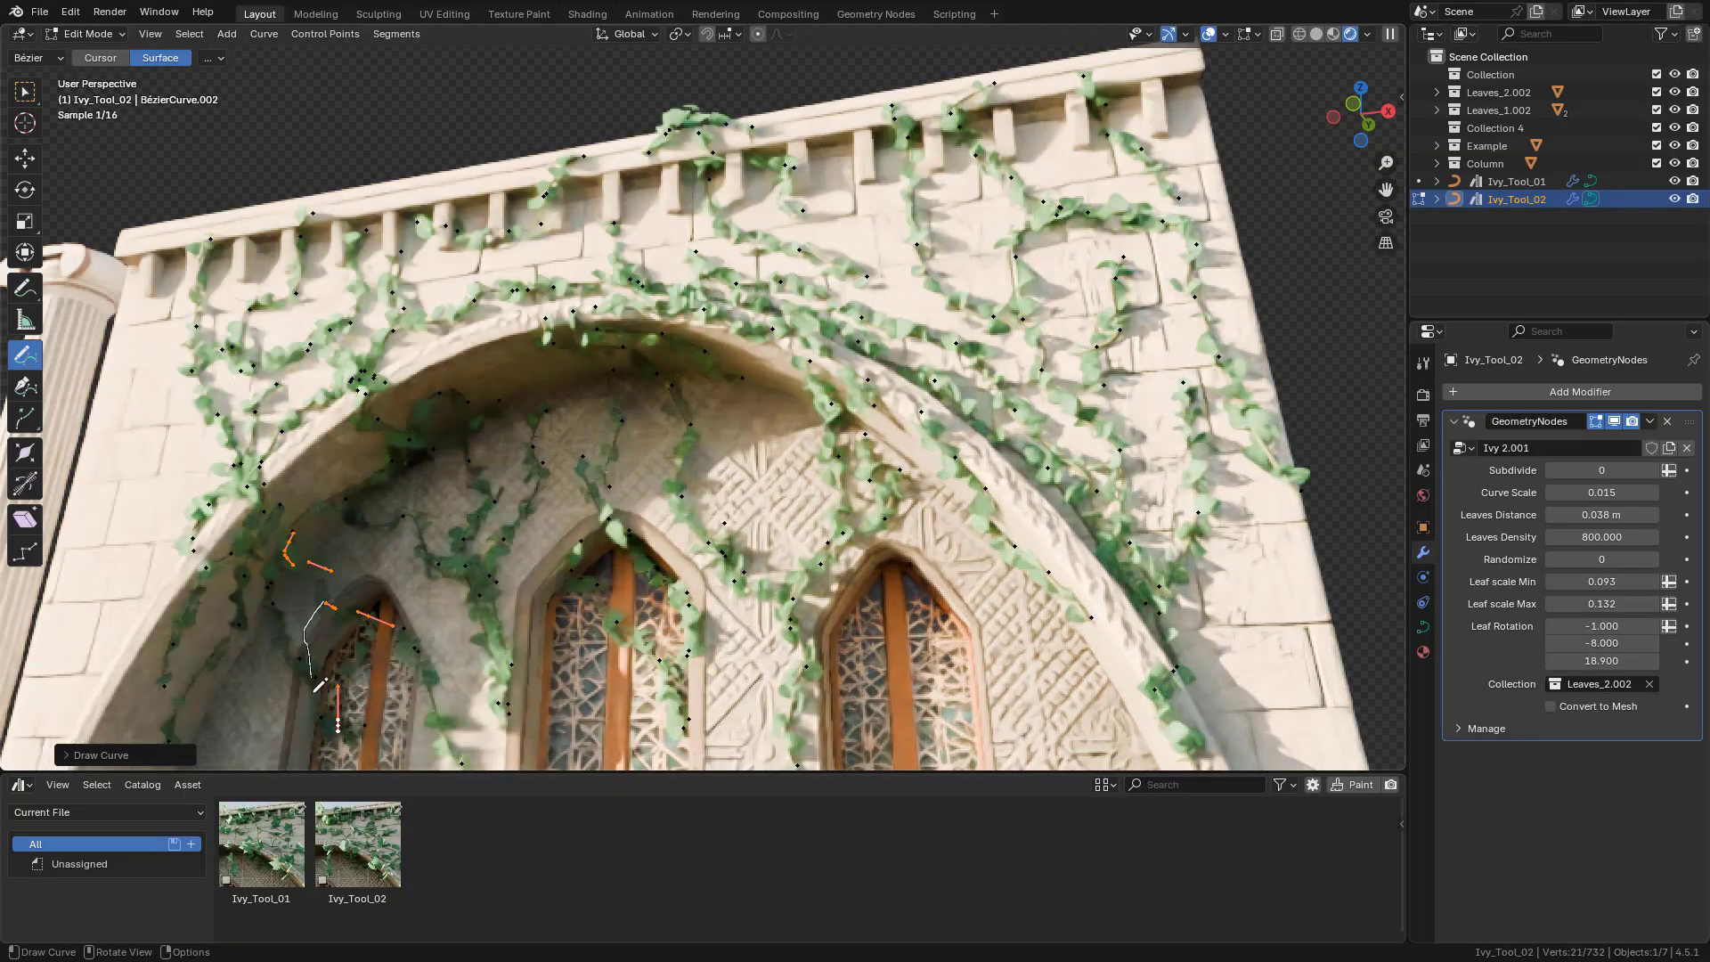
pyautogui.moveTo(157, 295); pyautogui.dragTo(153, 592)
pyautogui.moveTo(218, 410); pyautogui.dragTo(173, 410)
pyautogui.moveTo(110, 472)
pyautogui.mouseDown()
pyautogui.moveTo(77, 558)
pyautogui.moveTo(61, 720)
pyautogui.mouseUp()
pyautogui.moveTo(512, 272); pyautogui.dragTo(589, 231)
pyautogui.moveTo(372, 188); pyautogui.dragTo(272, 207)
pyautogui.moveTo(846, 123); pyautogui.dragTo(986, 280)
# Draw several ivy strands with Cursor depth, hanging freely from the arch in front of the windows
pyautogui.click(100, 58)
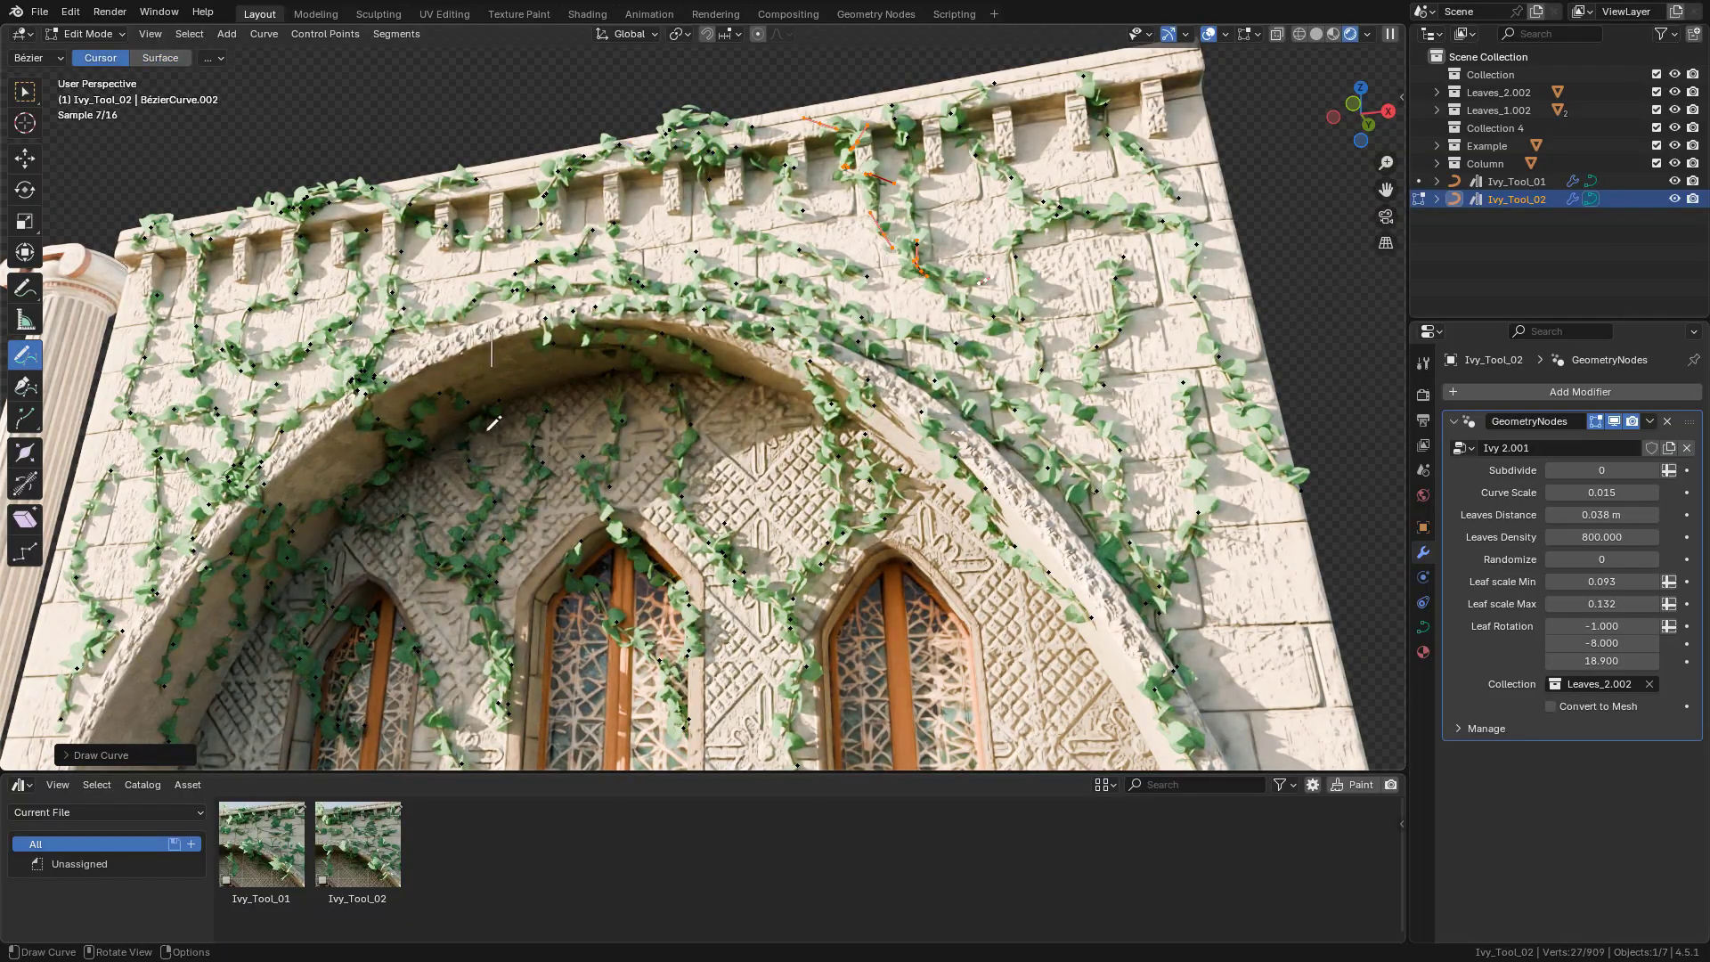
pyautogui.moveTo(490, 329); pyautogui.dragTo(474, 638)
pyautogui.moveTo(588, 310); pyautogui.dragTo(628, 544)
pyautogui.moveTo(794, 336); pyautogui.dragTo(781, 572)
pyautogui.moveTo(313, 451); pyautogui.dragTo(309, 761)
pyautogui.moveTo(460, 392); pyautogui.dragTo(434, 570)
pyautogui.moveTo(541, 360); pyautogui.dragTo(611, 513)
# Draw more ivy strands with Surface depth on the wall around and beside the pointed window under the arch
pyautogui.click(160, 58)
pyautogui.moveTo(864, 435); pyautogui.dragTo(806, 485)
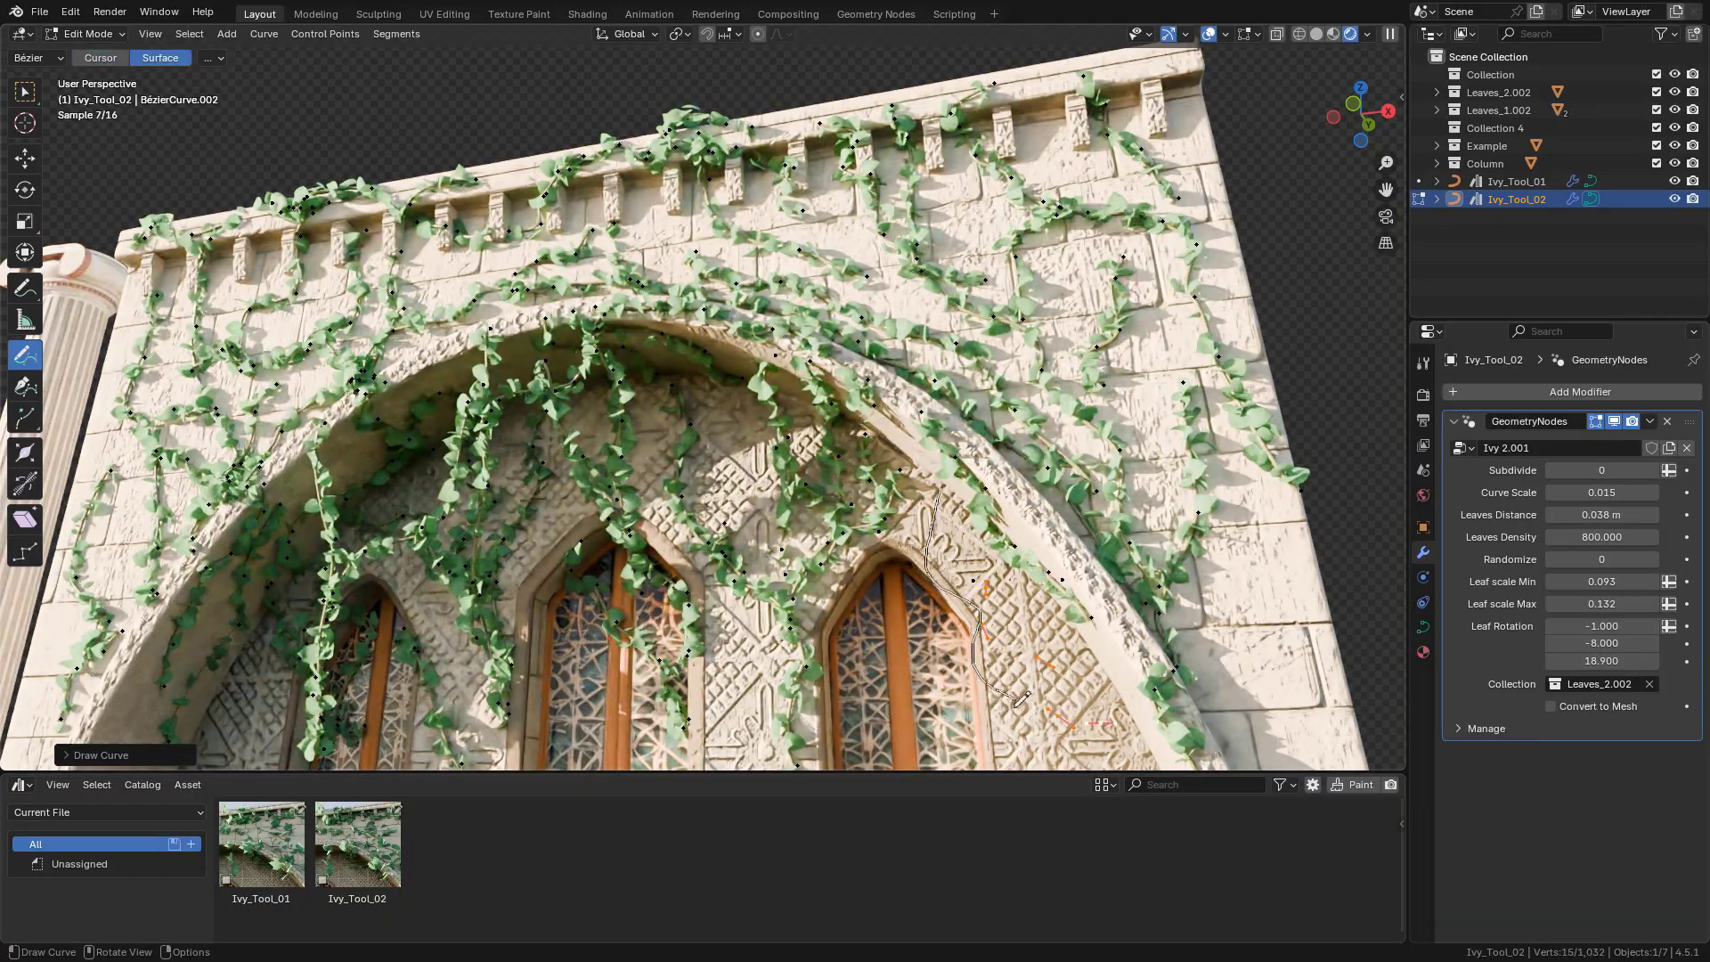
pyautogui.moveTo(940, 490); pyautogui.dragTo(973, 580)
pyautogui.moveTo(1176, 668); pyautogui.dragTo(1058, 768)
pyautogui.moveTo(1015, 487); pyautogui.dragTo(1019, 709)
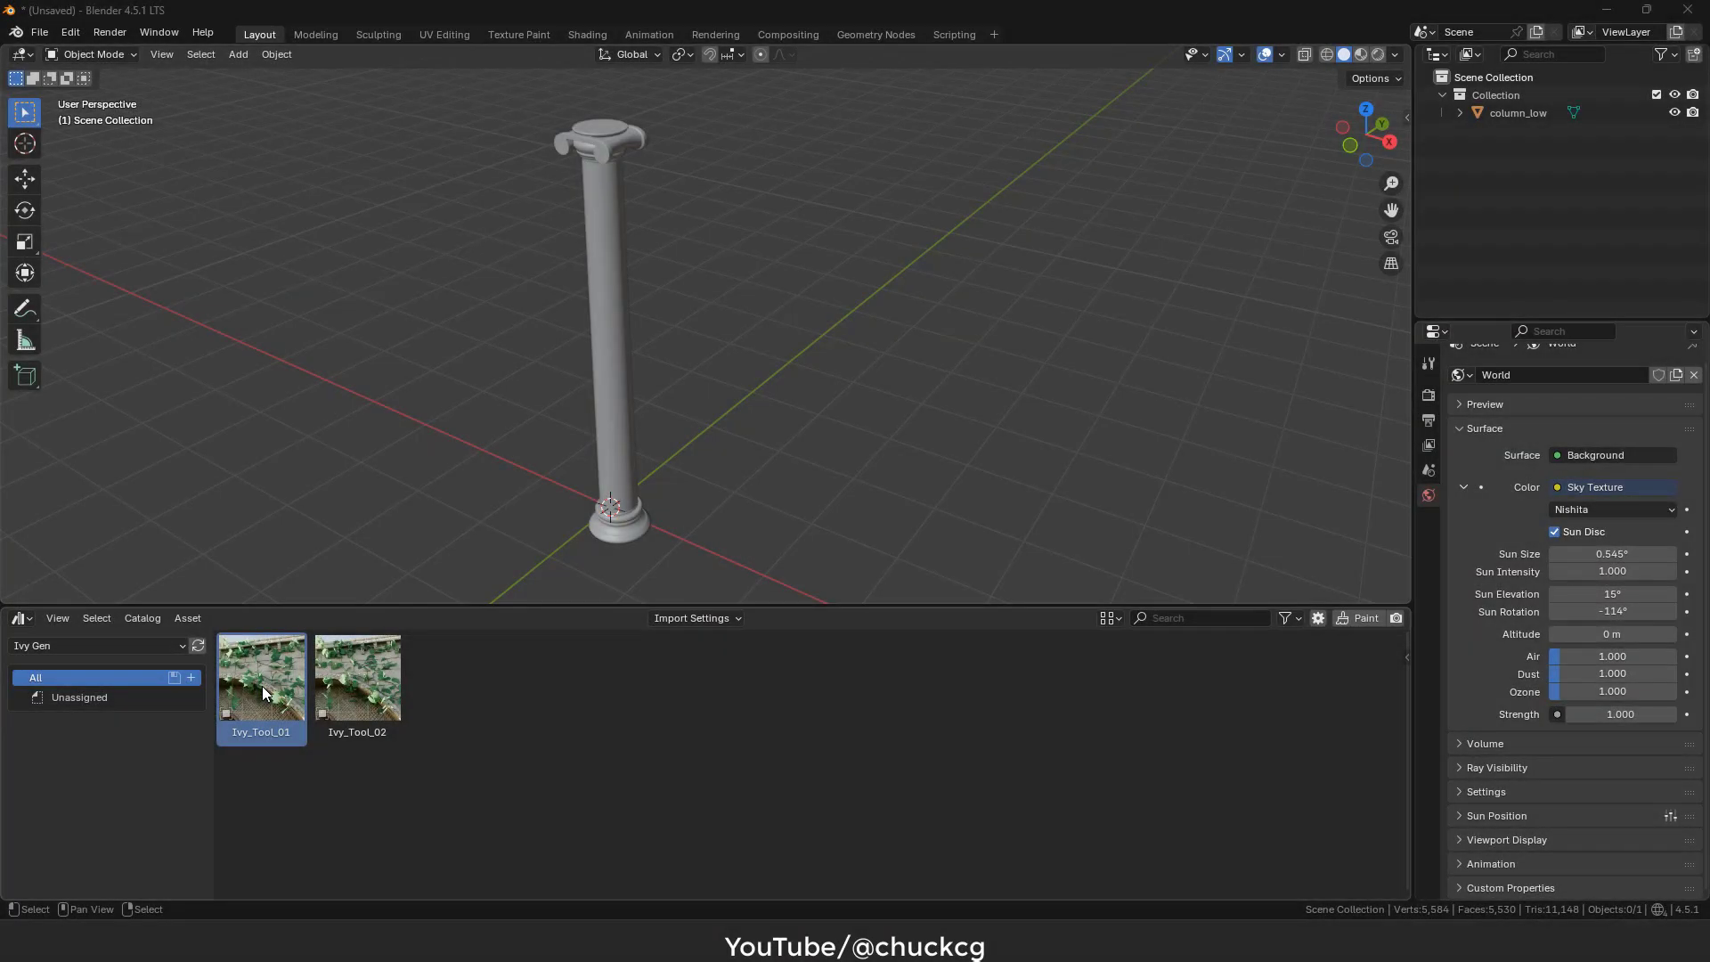
# Add the Ivy_Tool_01 asset to the scene beside the column and delete all of its curve vertices
pyautogui.moveTo(260, 686); pyautogui.dragTo(891, 543)
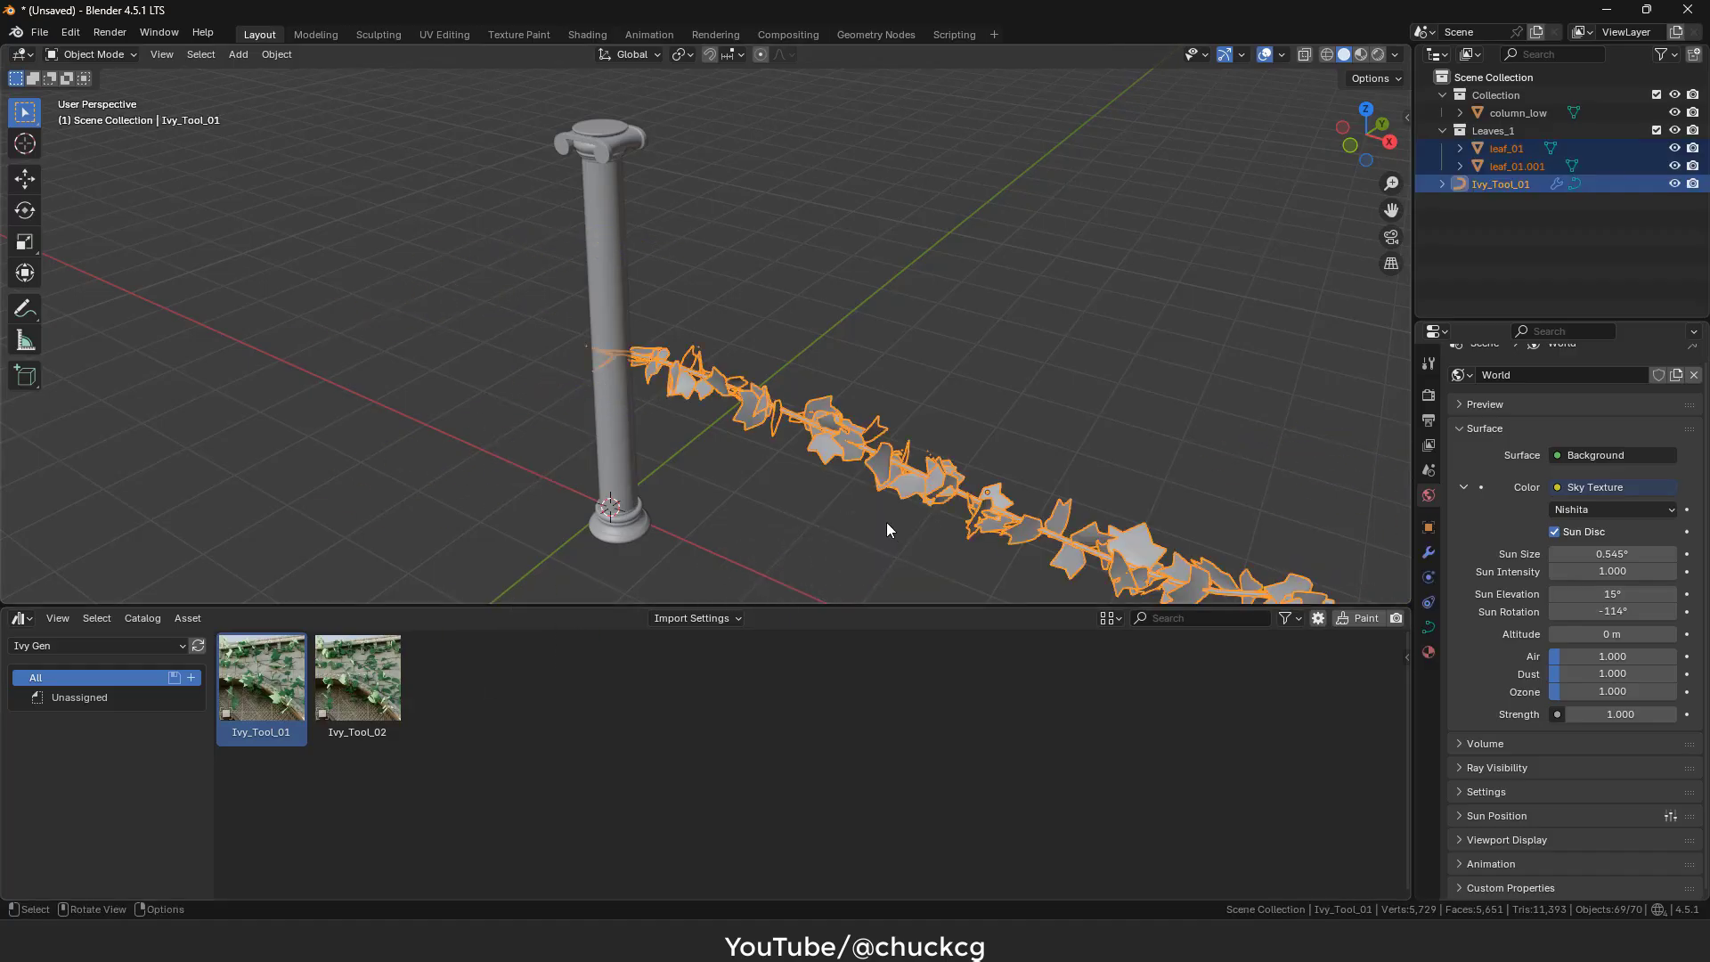
pyautogui.moveTo(876, 497); pyautogui.dragTo(962, 413, button='middle')
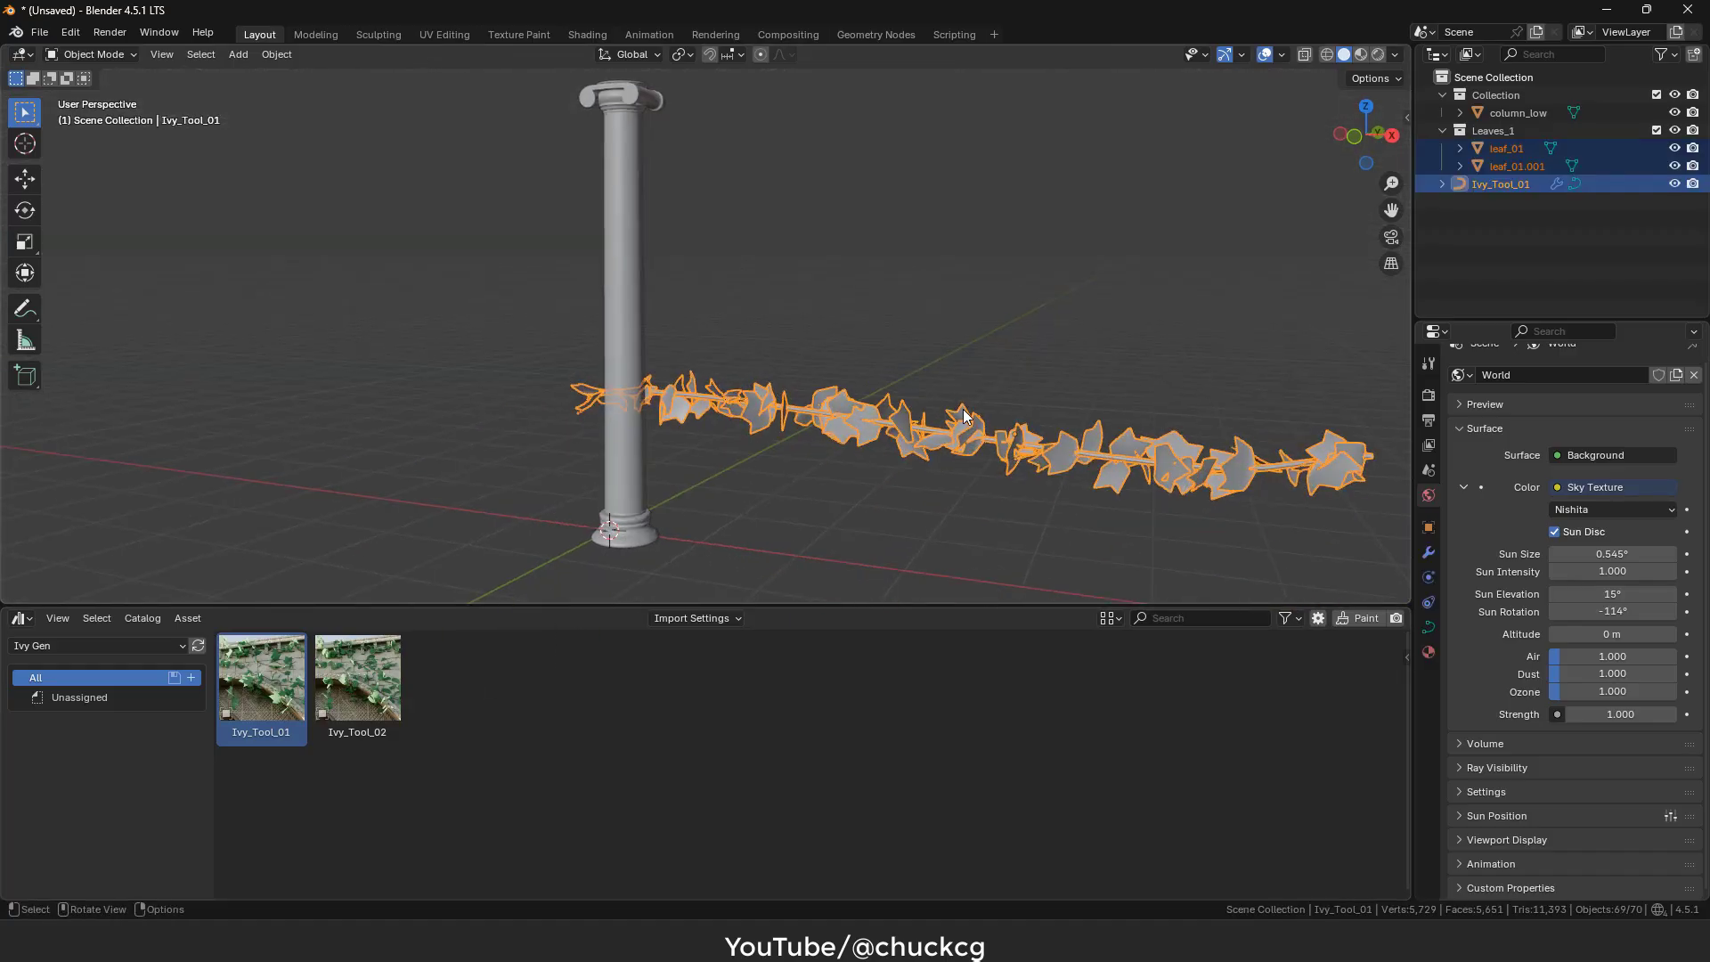
pyautogui.press('Tab')
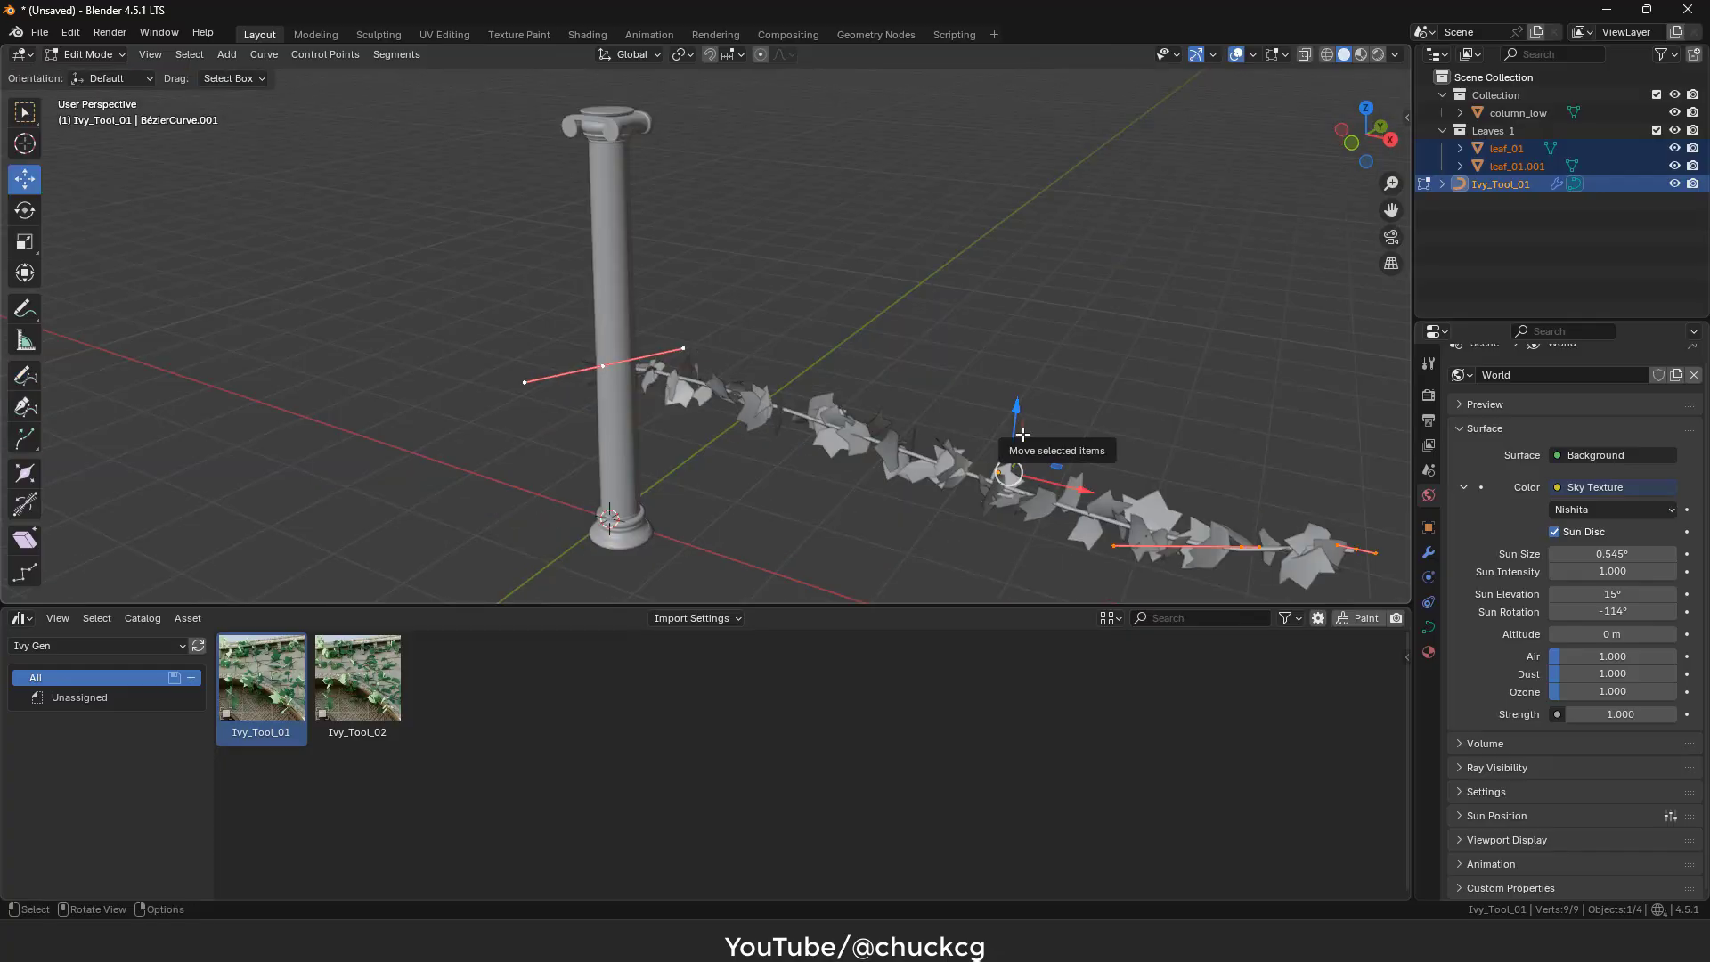
pyautogui.press('x')
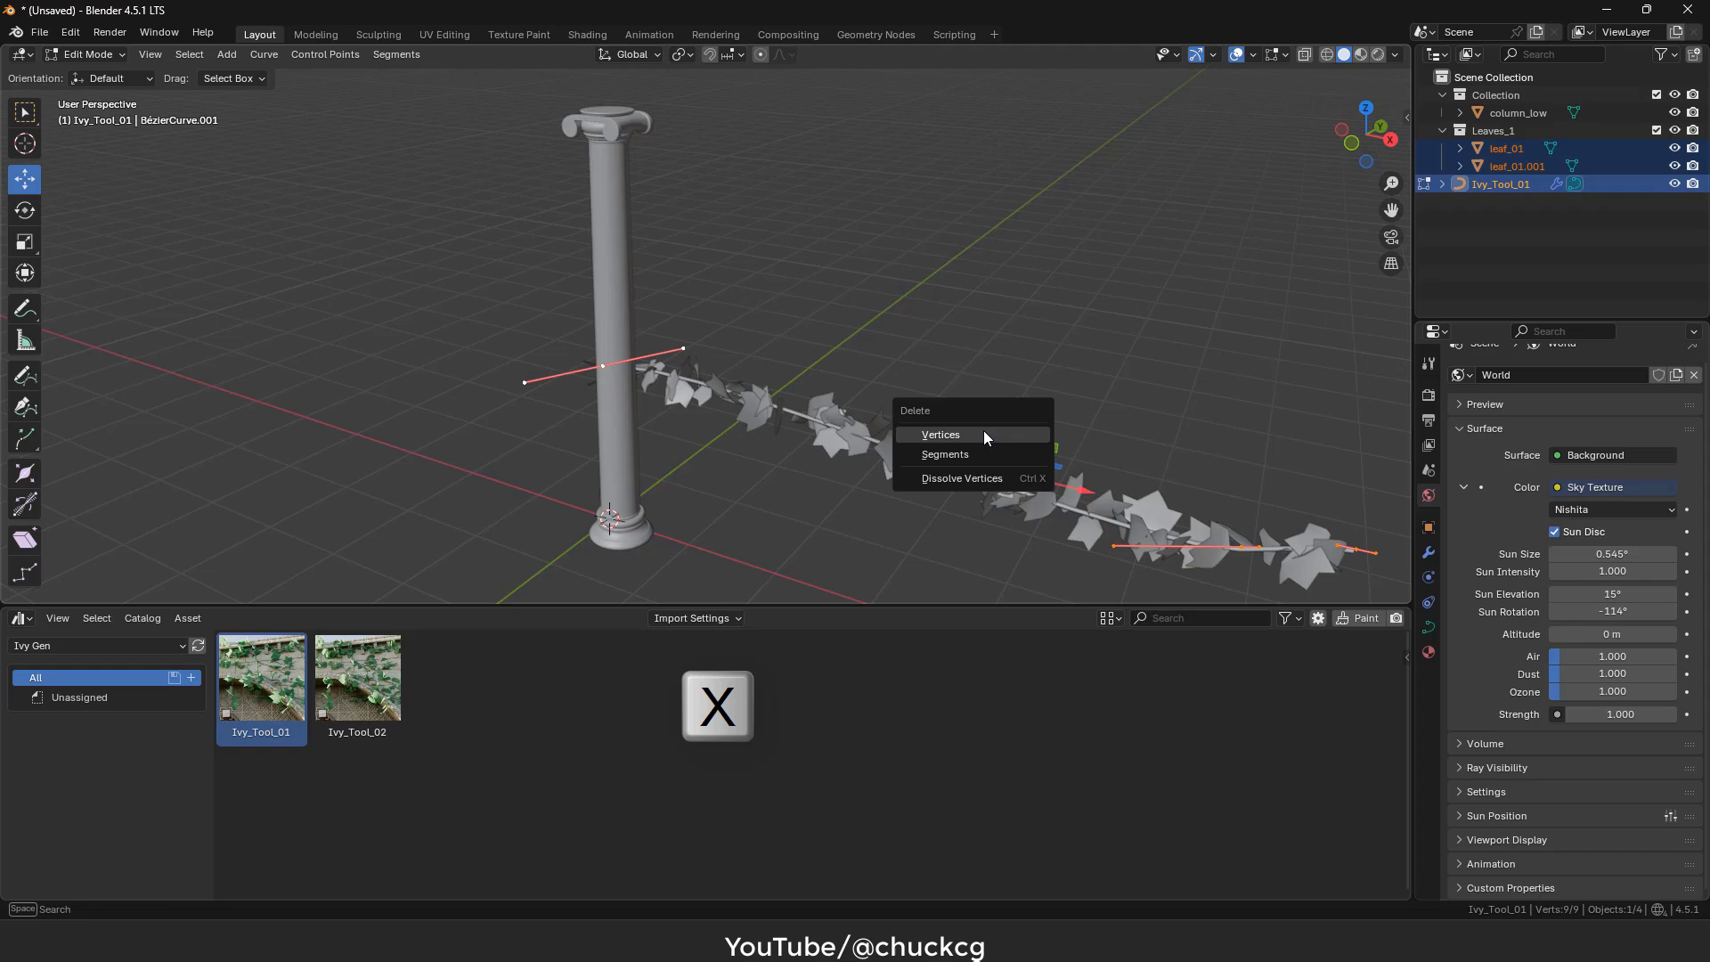
pyautogui.click(983, 430)
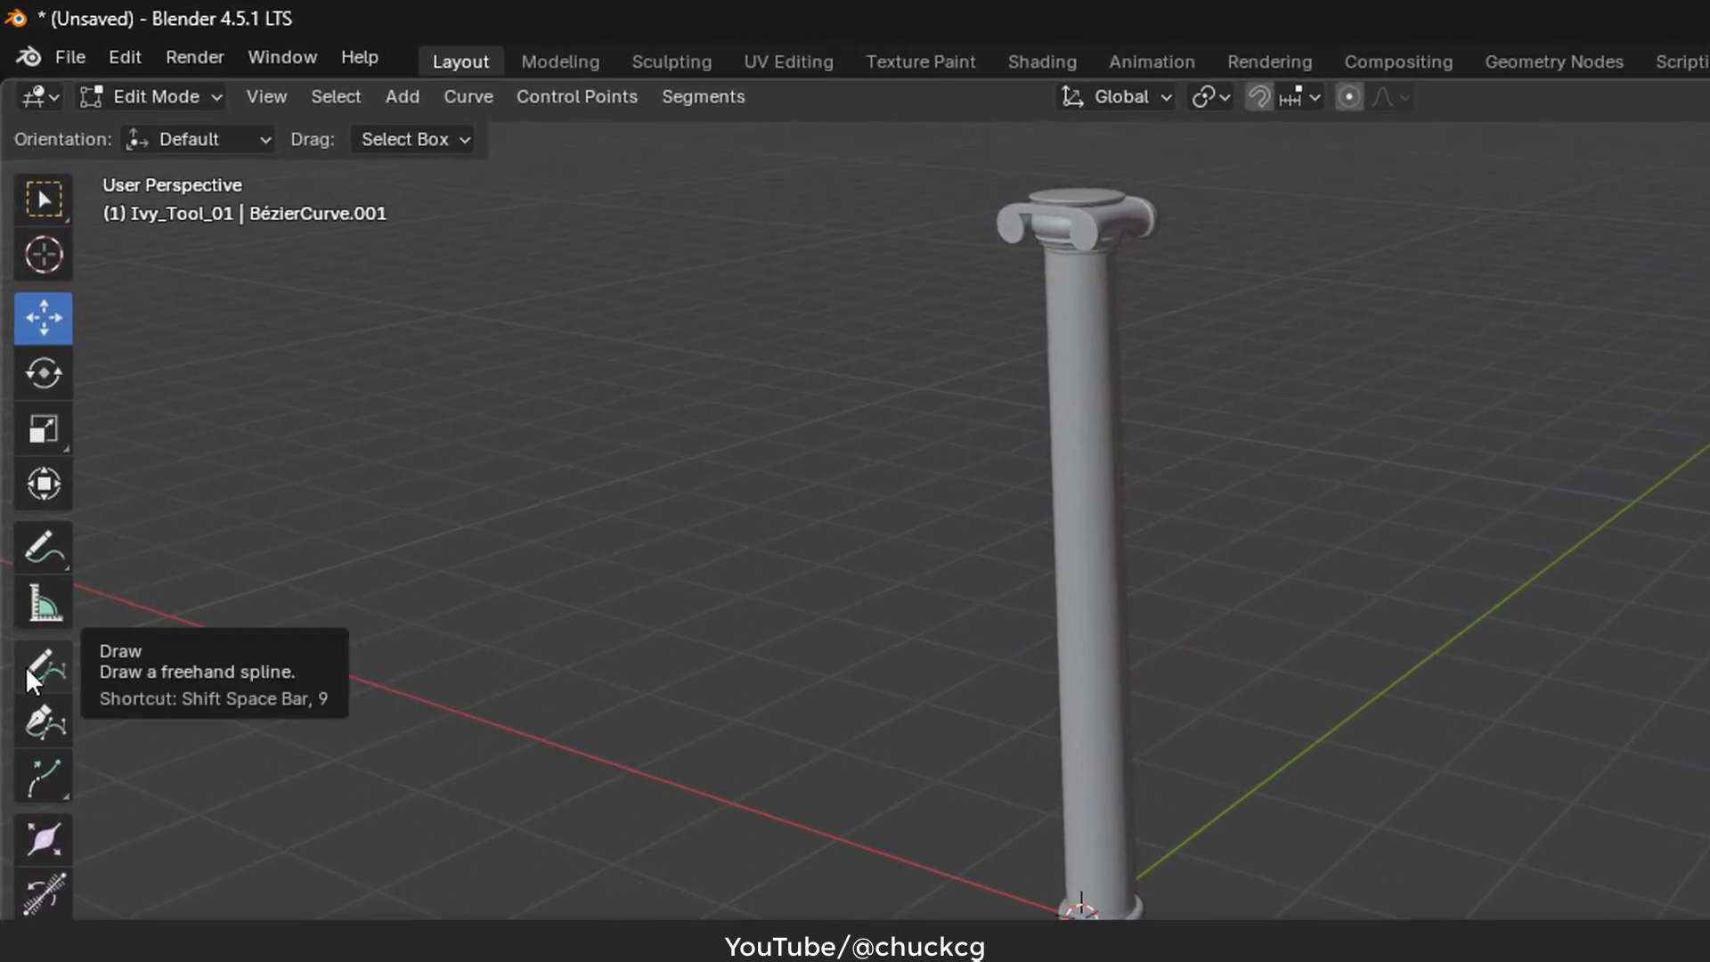
# Draw a freehand ivy strand along the column's surface with the Draw tool, in the rendered viewport
pyautogui.click(25, 377)
pyautogui.moveTo(1171, 541)
pyautogui.mouseDown(button='middle')
pyautogui.moveTo(1252, 386)
pyautogui.moveTo(1431, 709)
pyautogui.moveTo(1393, 627)
pyautogui.mouseUp(button='middle')
pyautogui.scroll(3, 1252, 386)
pyautogui.scroll(1, 1431, 709)
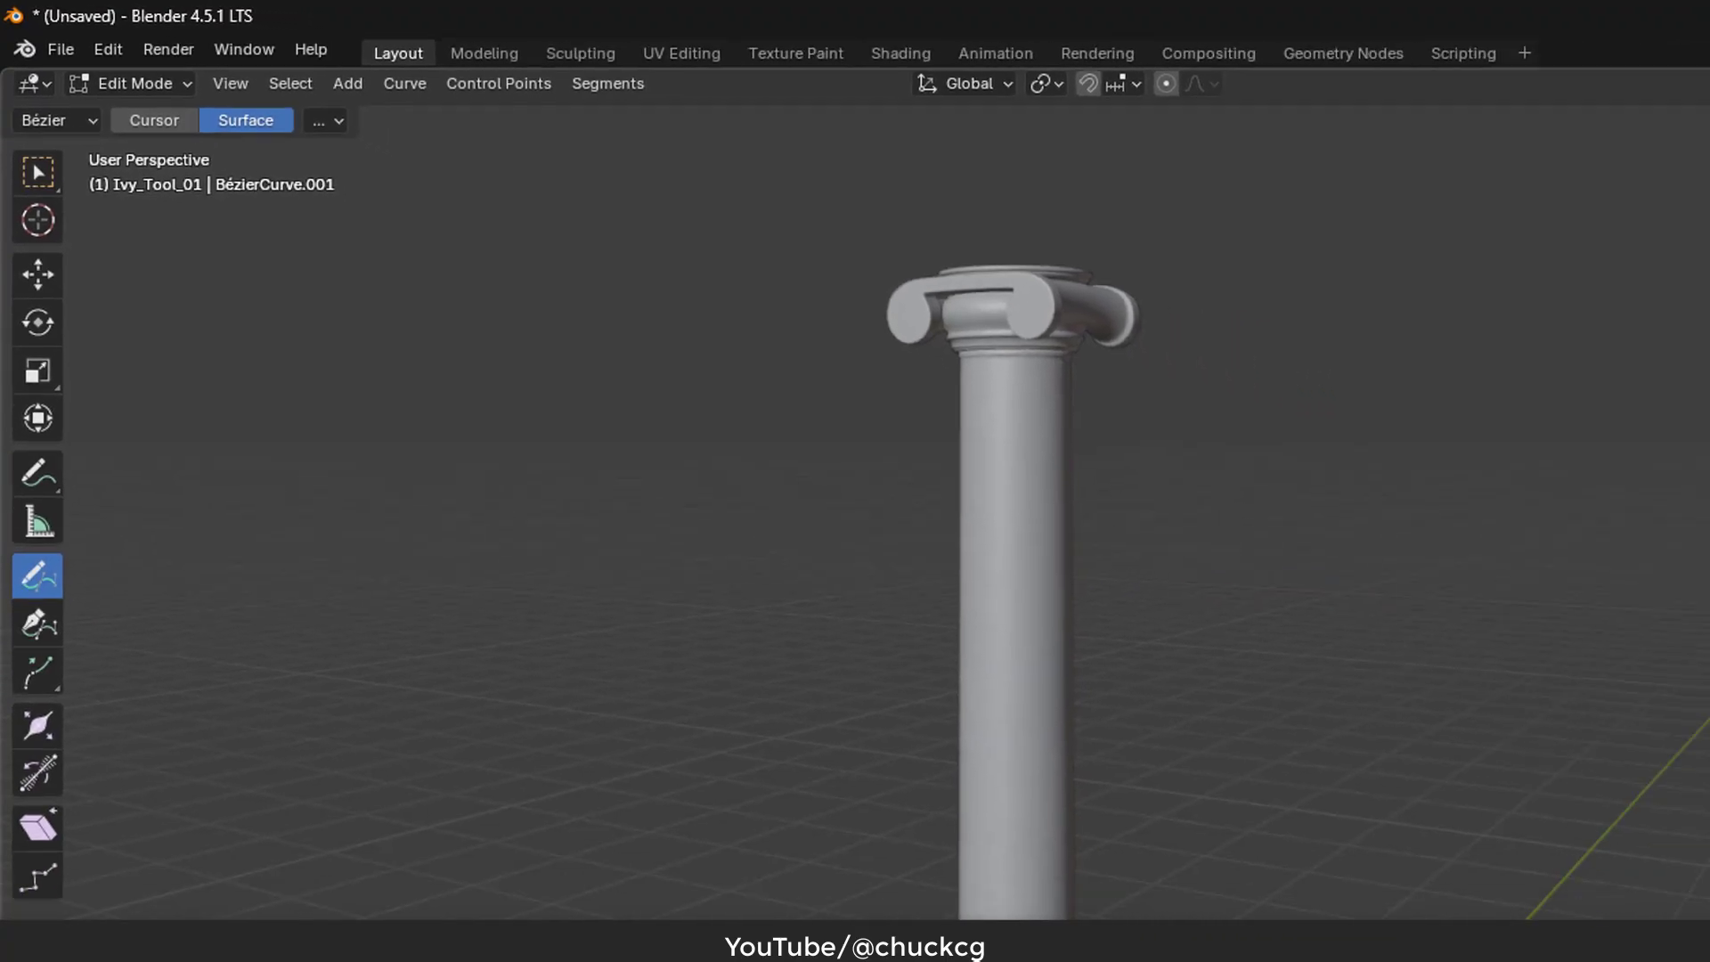
pyautogui.click(1443, 57)
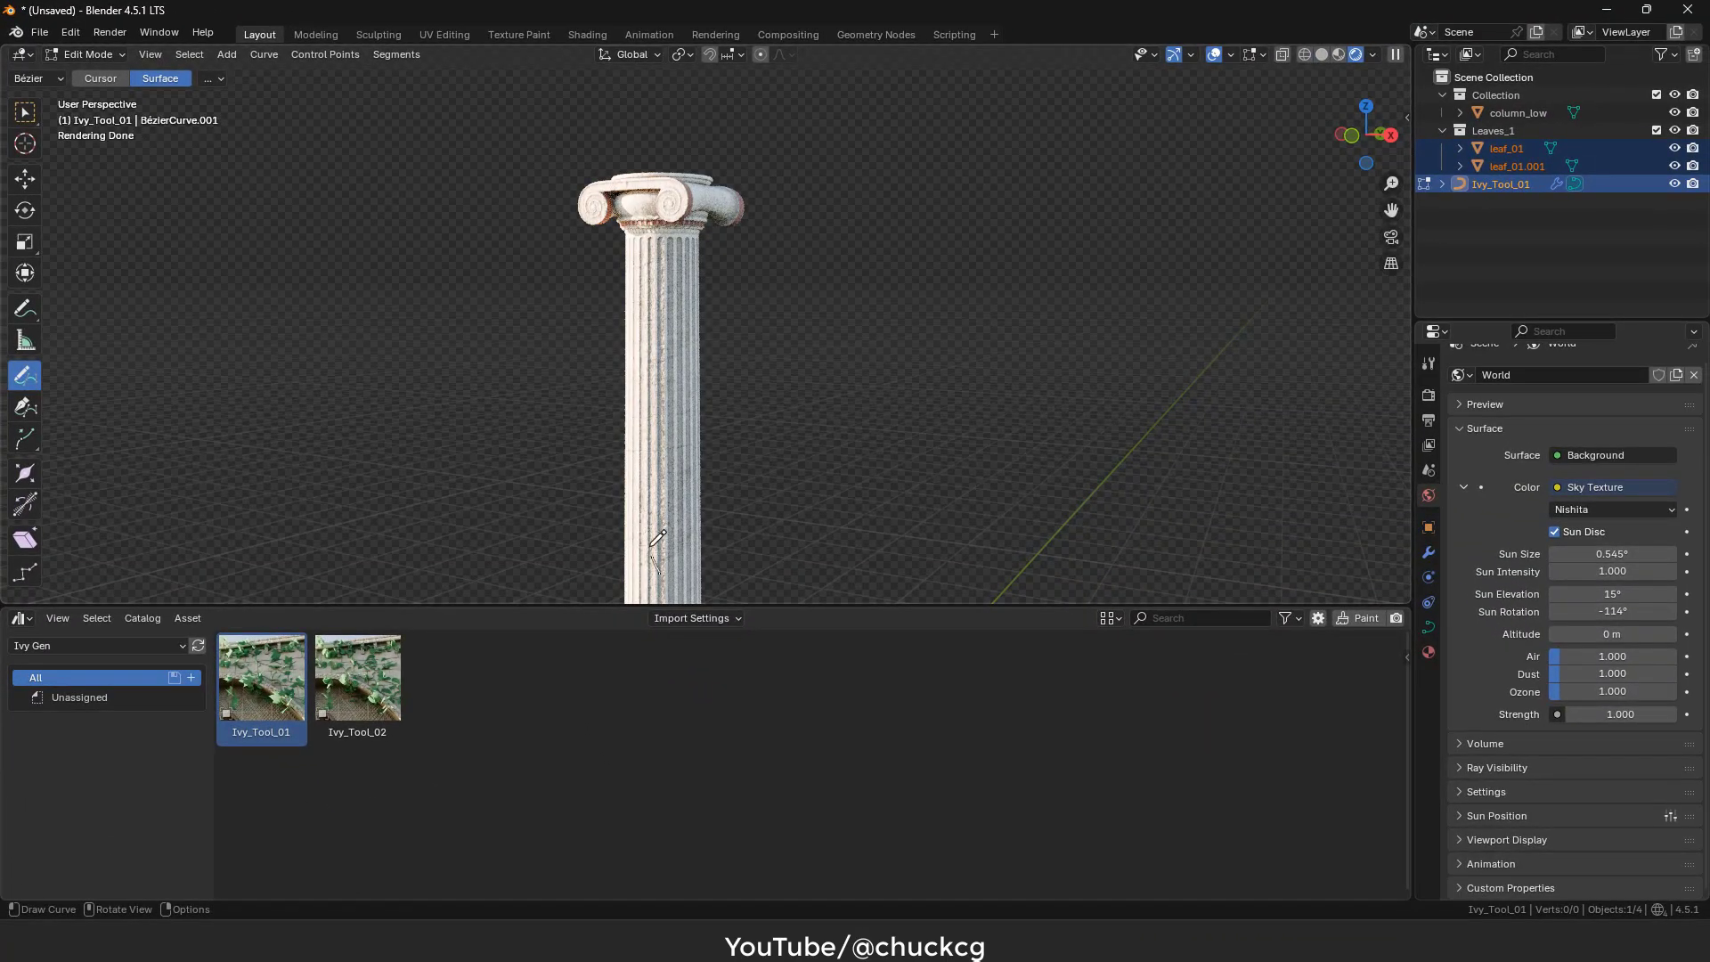
pyautogui.moveTo(663, 285); pyautogui.dragTo(636, 199)
pyautogui.scroll(2, 725, 267)
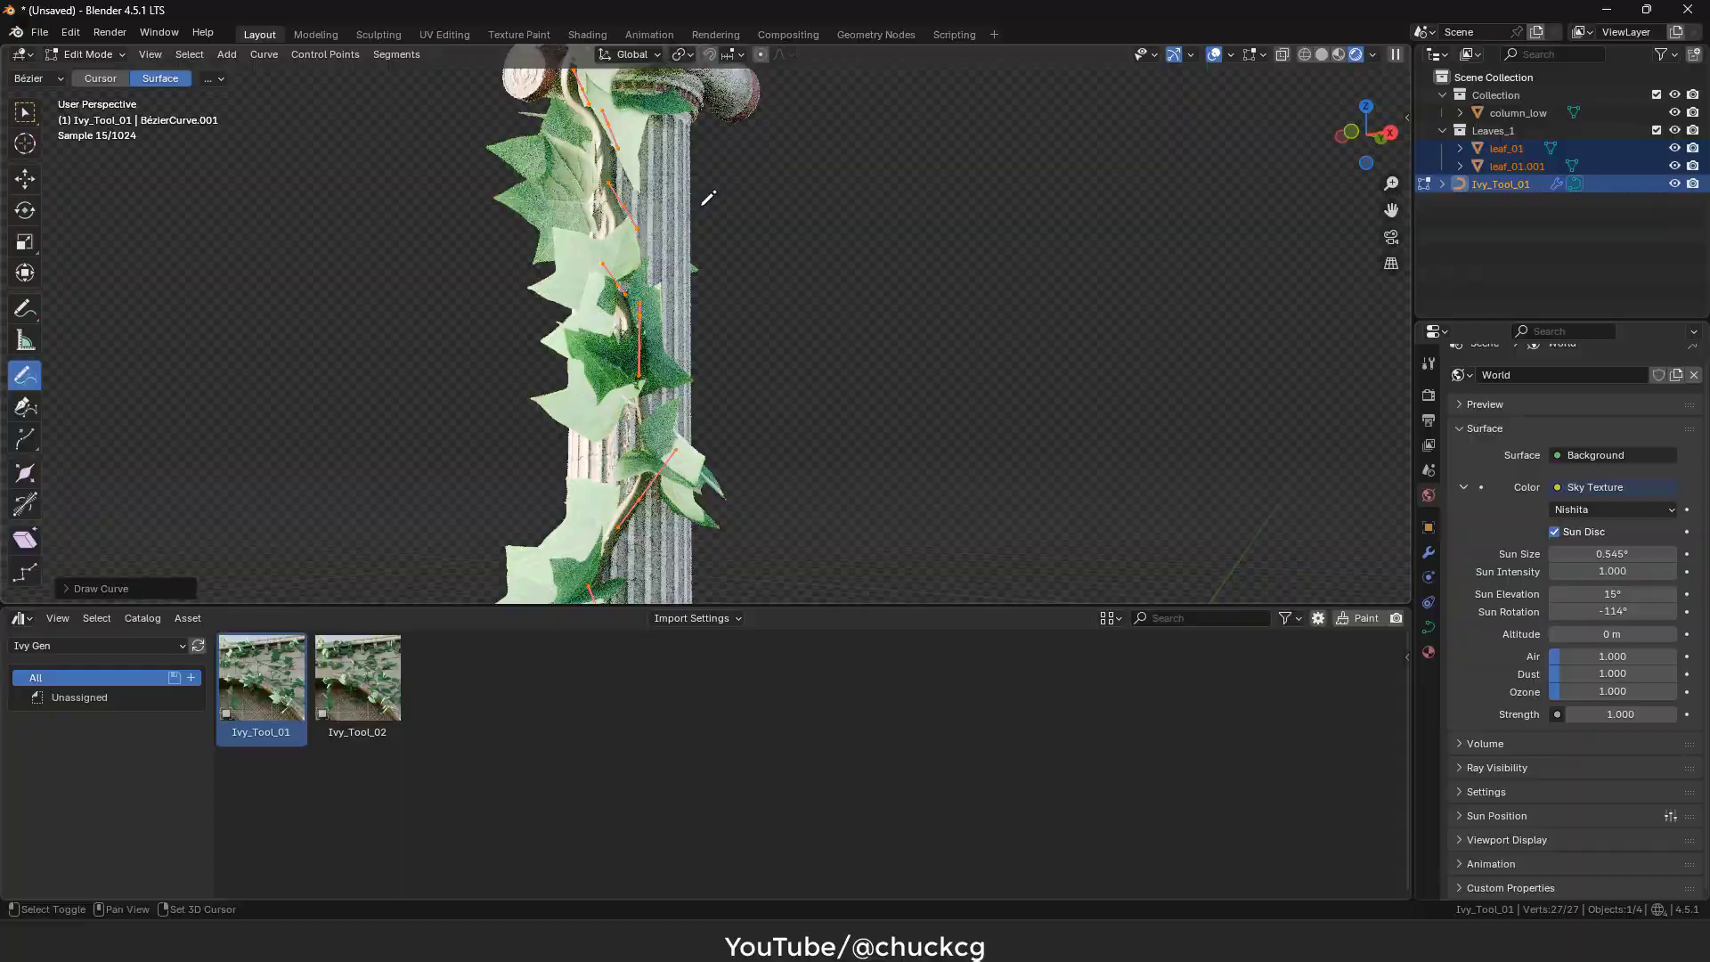
# Set the ivy's Curve Scale to 0.008, Leaf scale Min 0.072 and Max 0.122, Leaves Distance 0.019 m, and adjust the first Leaf Rotation value
pyautogui.click(1428, 554)
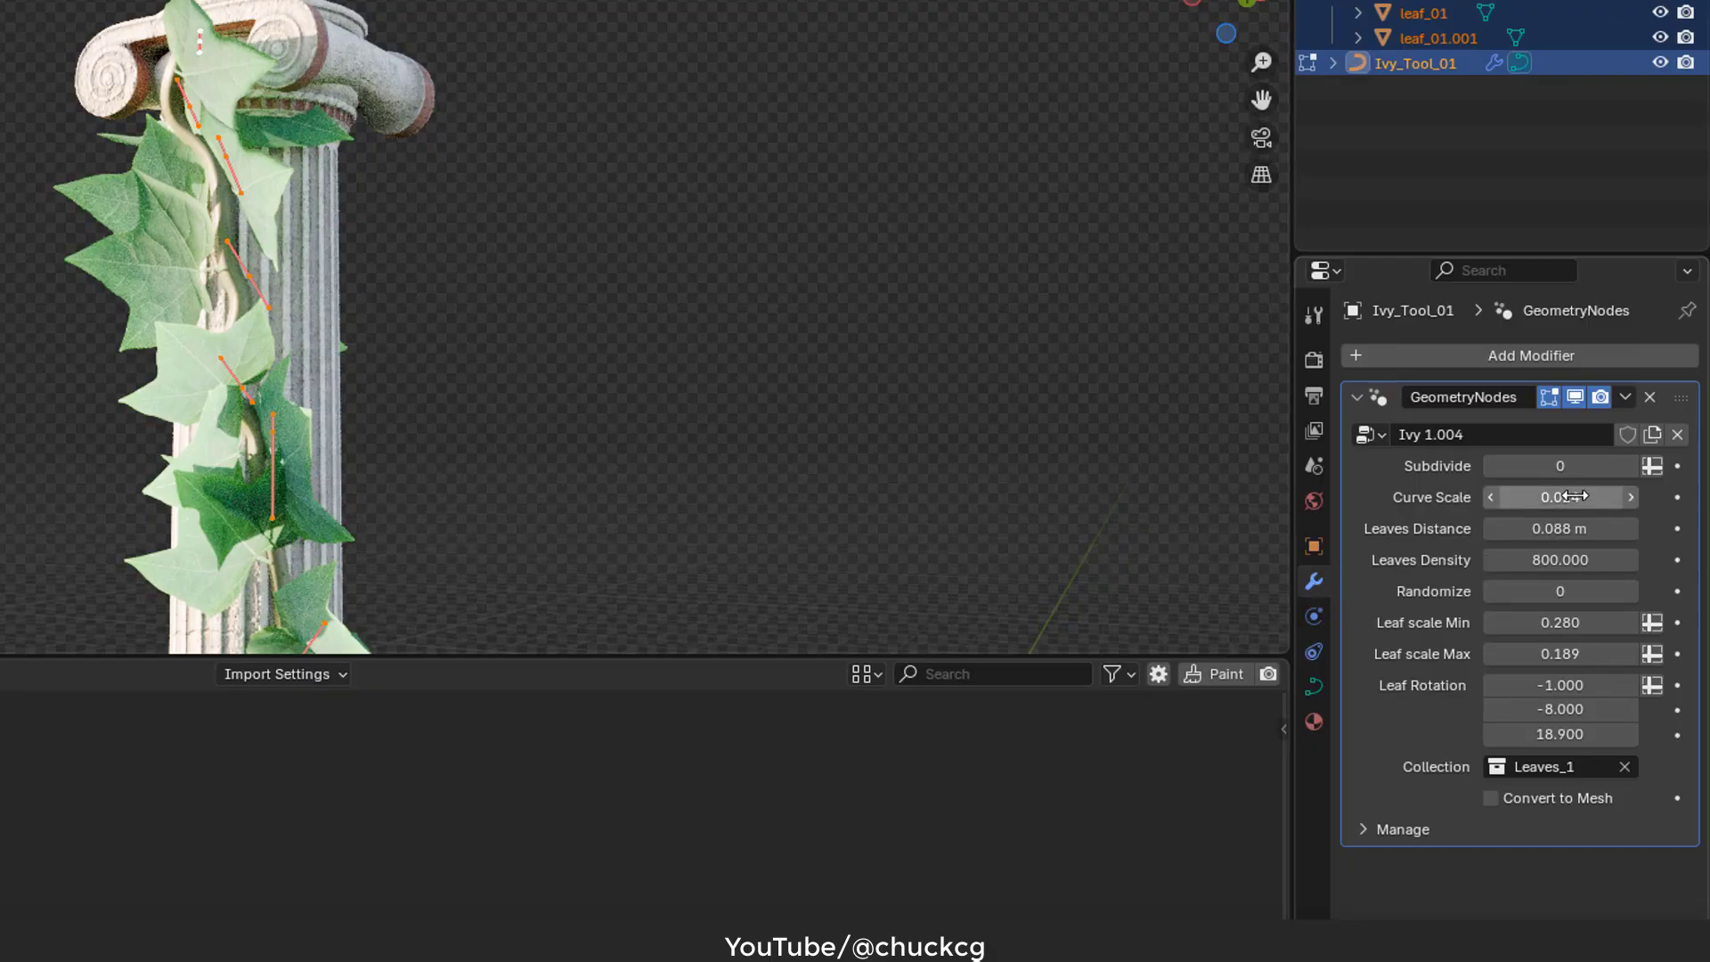
pyautogui.moveTo(1575, 496); pyautogui.dragTo(1574, 496)
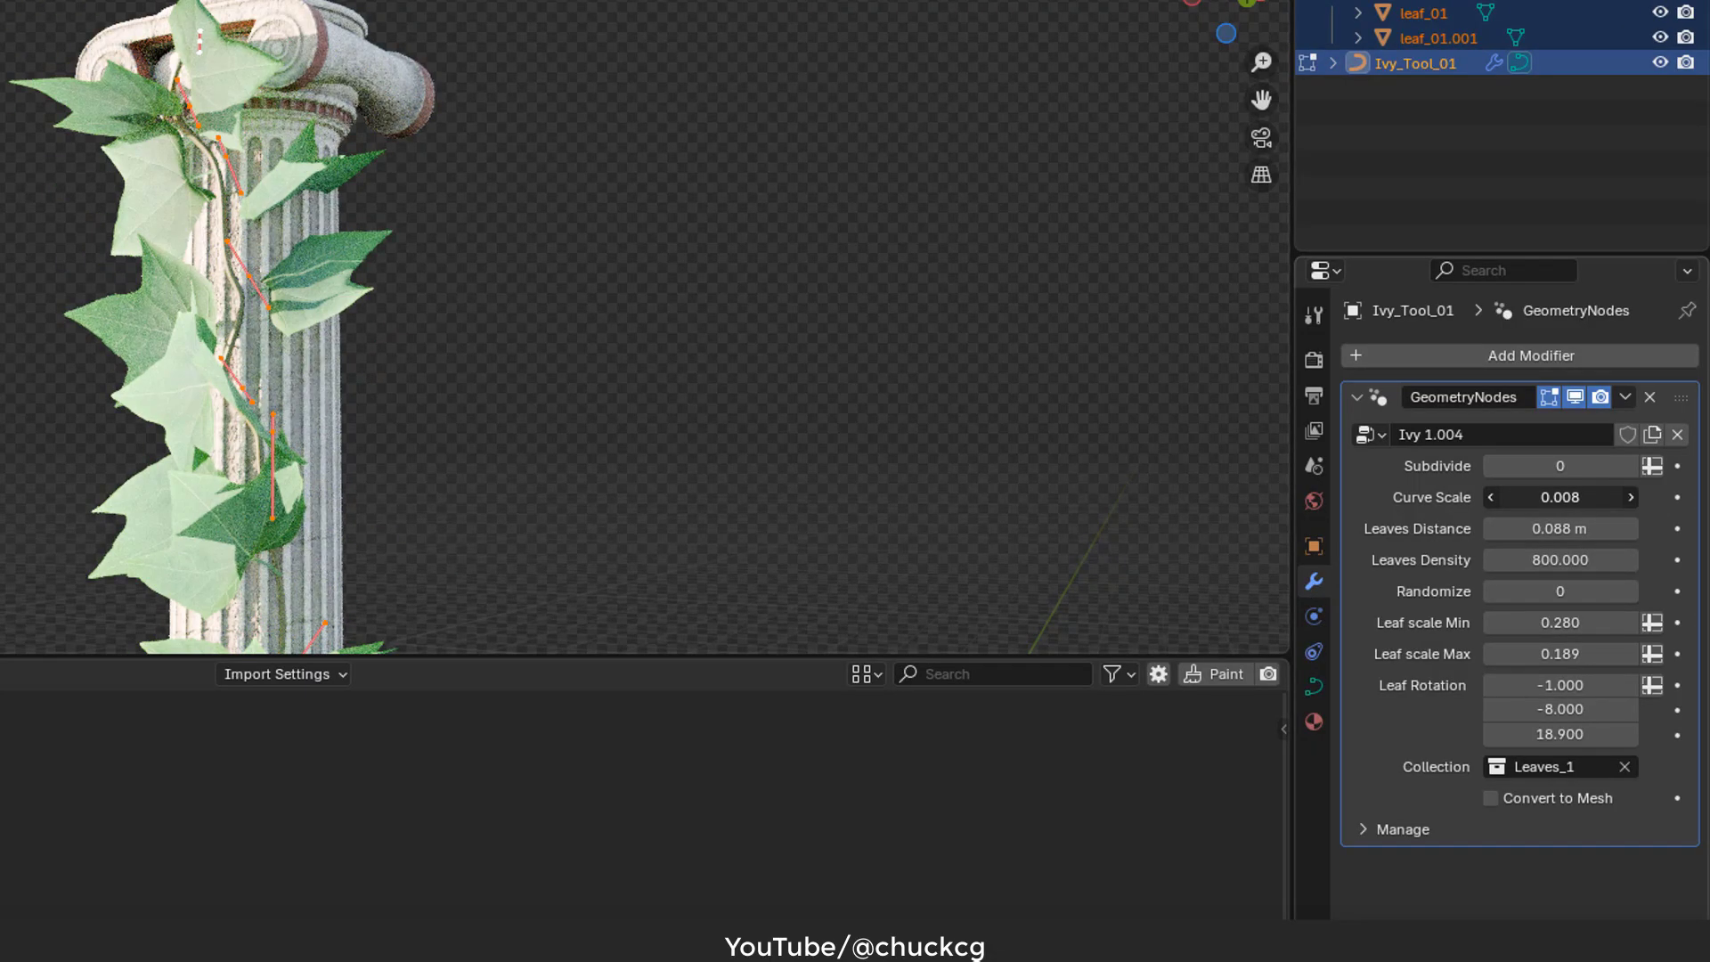
pyautogui.moveTo(1567, 622)
pyautogui.mouseDown()
pyautogui.moveTo(1507, 622)
pyautogui.moveTo(1569, 654)
pyautogui.mouseUp()
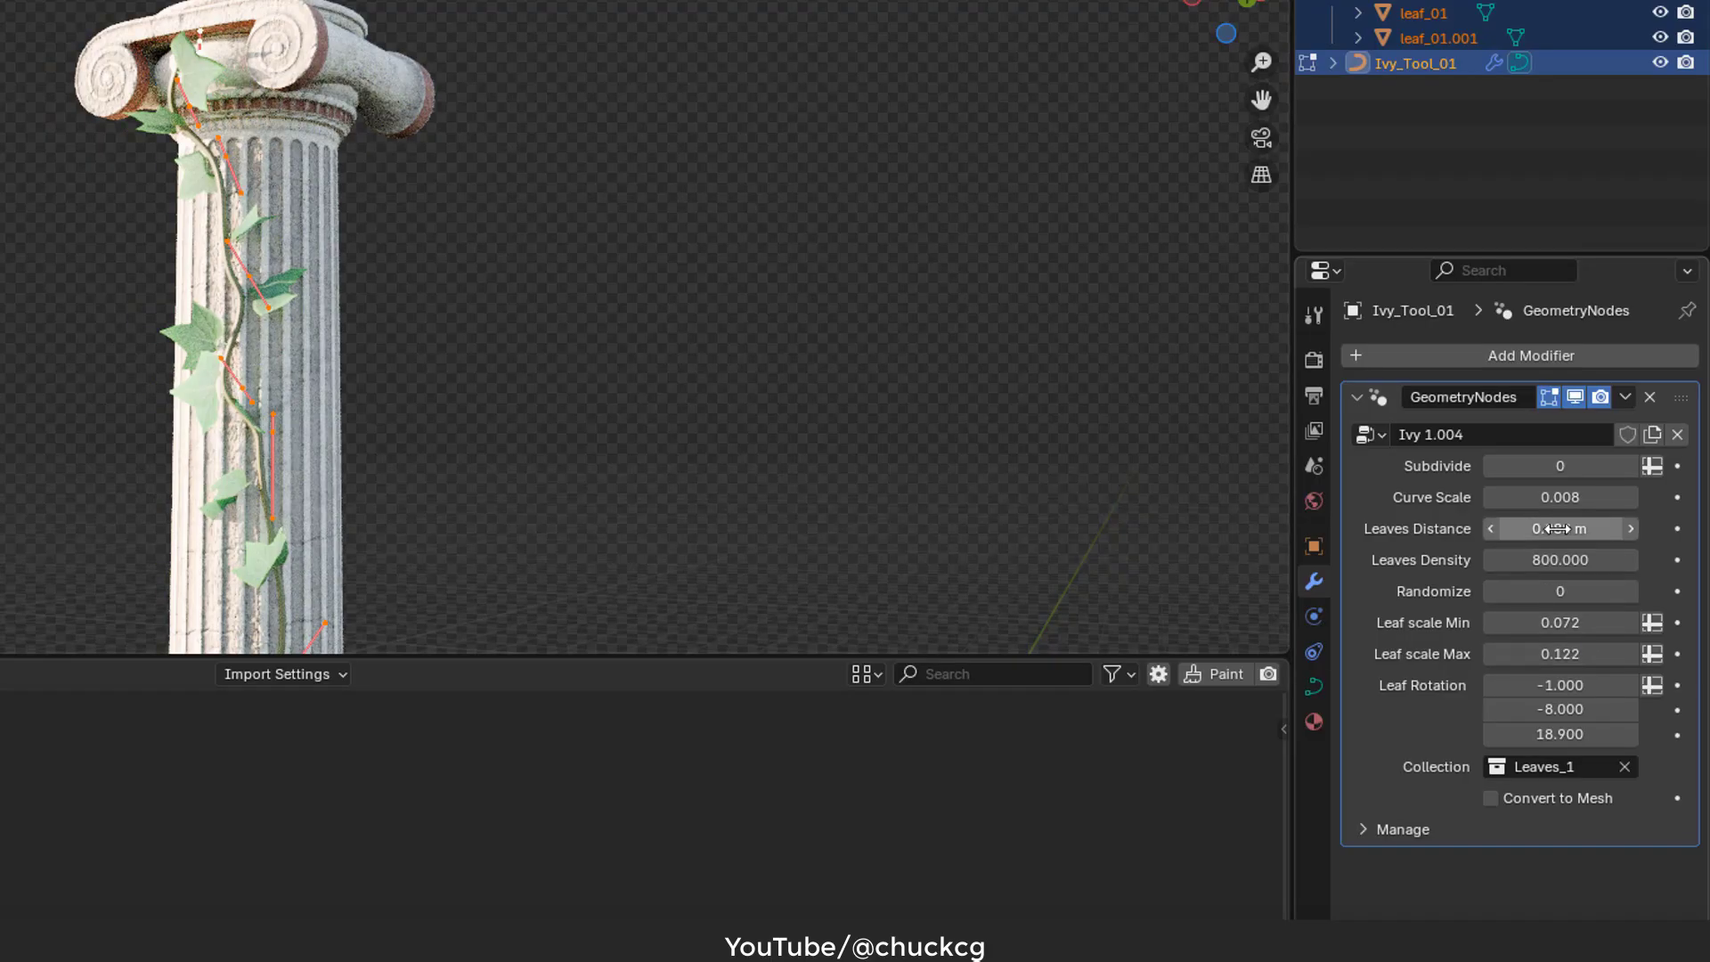
pyautogui.moveTo(1557, 528); pyautogui.dragTo(1546, 528)
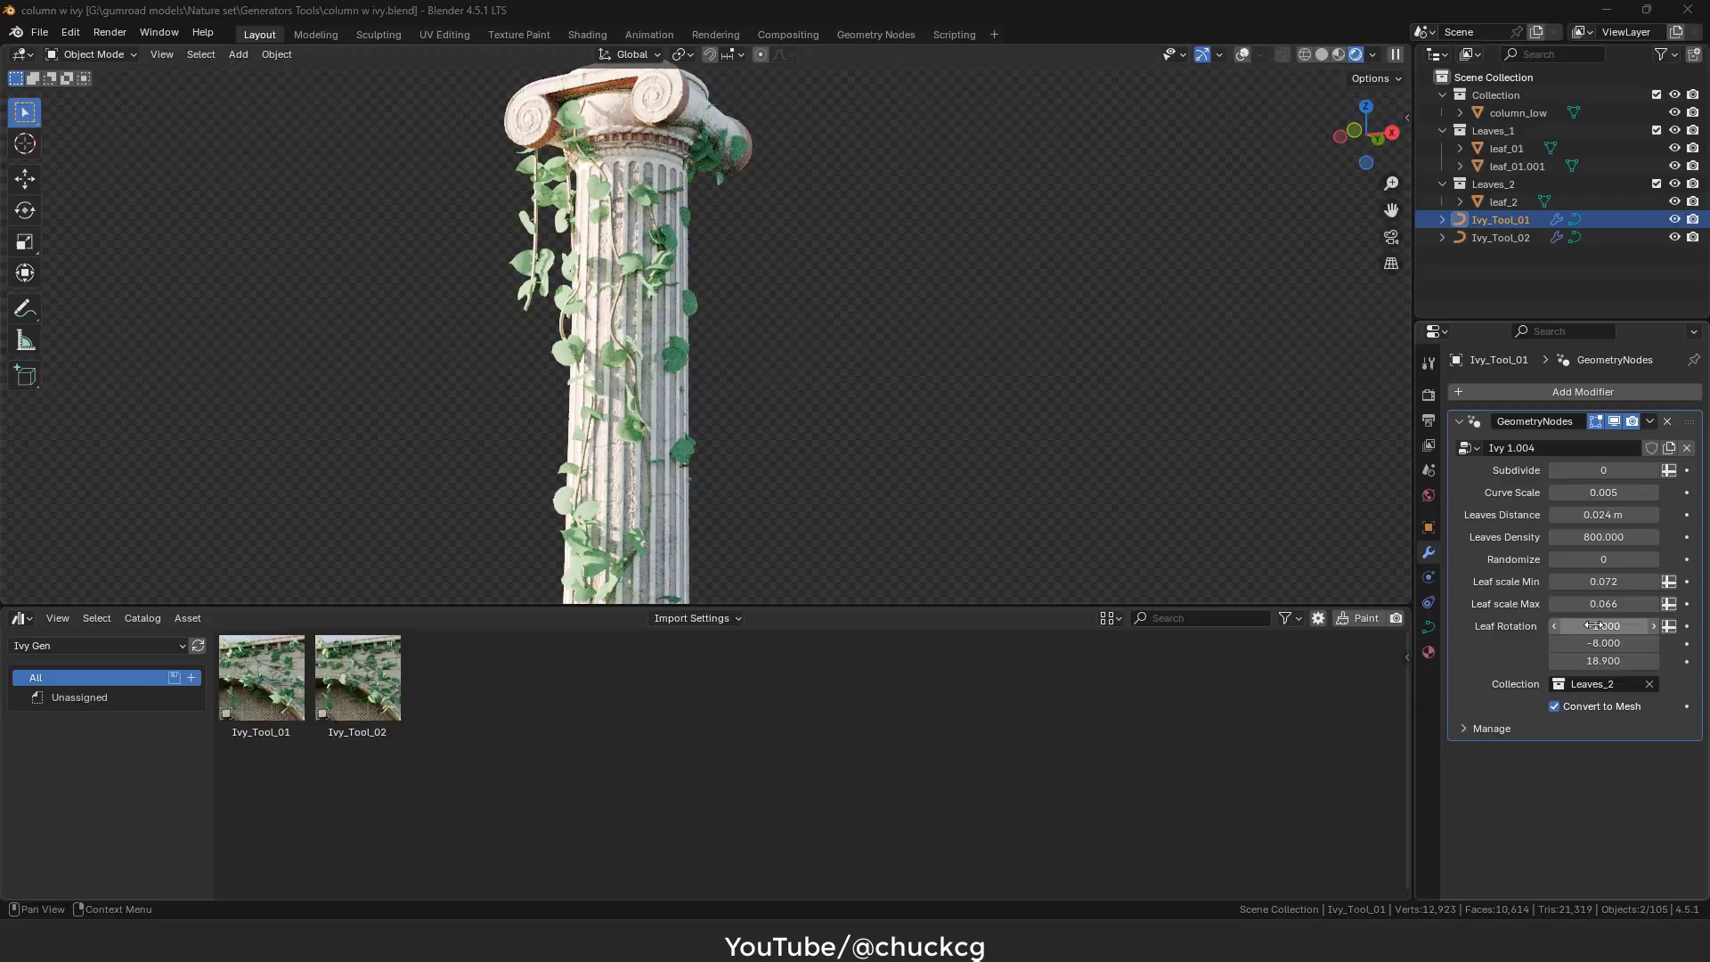
pyautogui.moveTo(1594, 626); pyautogui.dragTo(1581, 626)
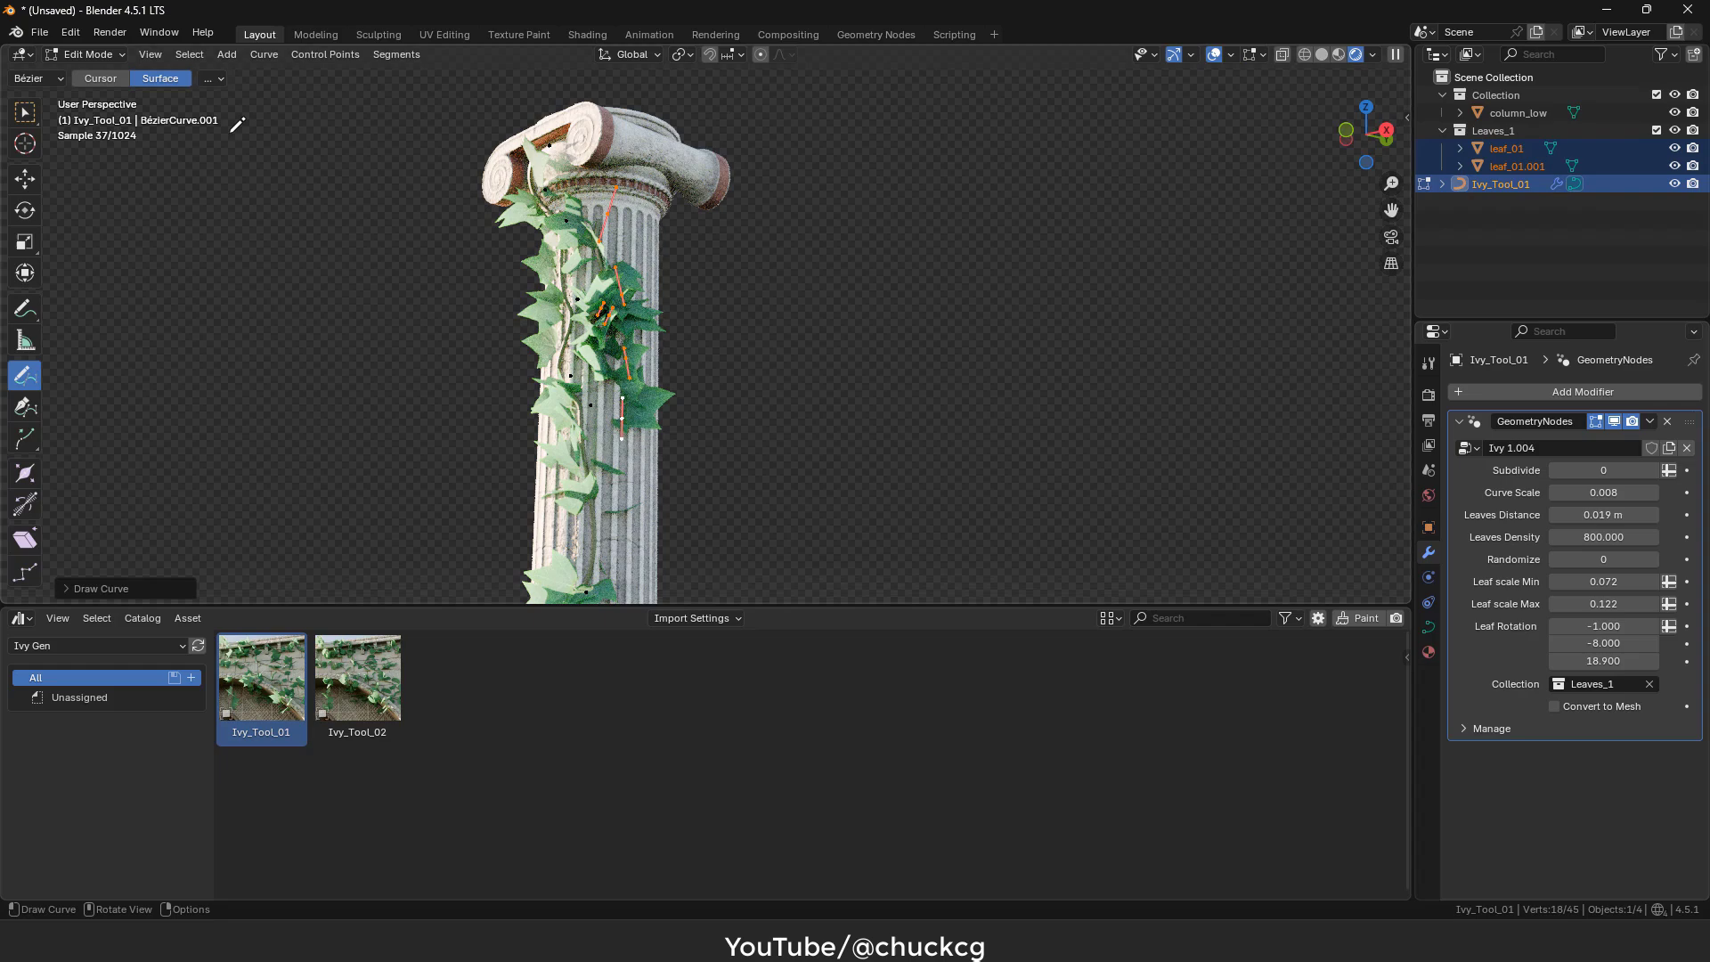
# Open the Draw tool's additional settings and set the leaf Collection of Ivy_Tool_01 to Leaves_2
pyautogui.click(212, 80)
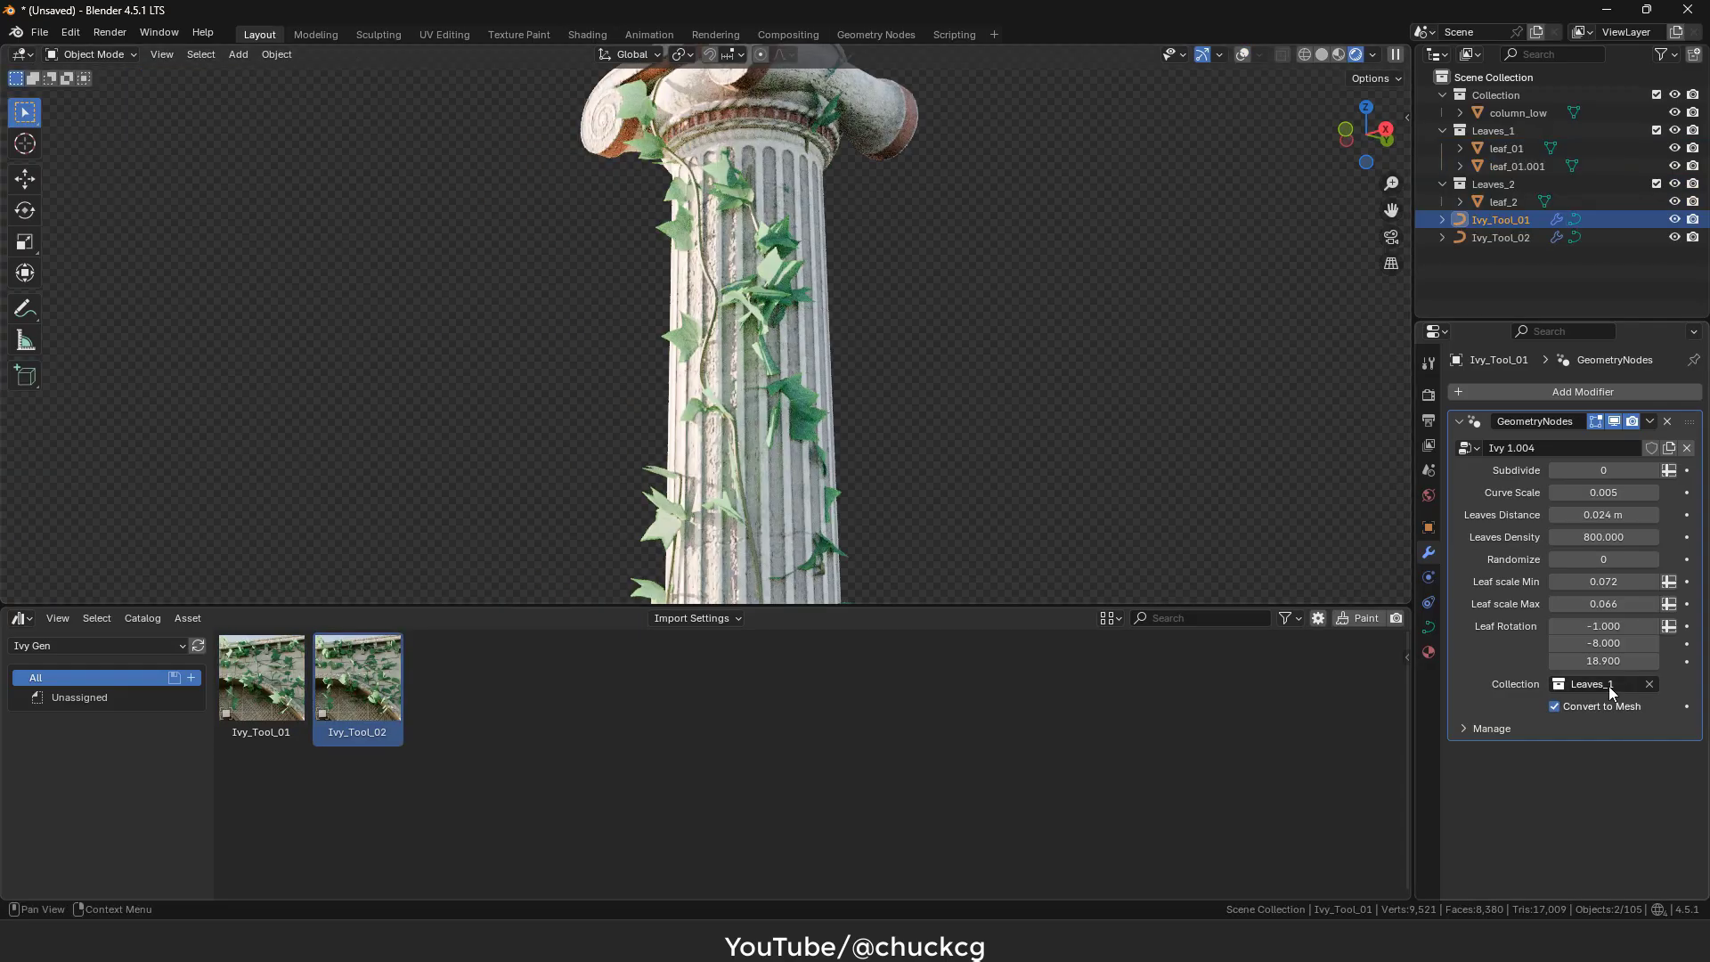
pyautogui.click(1594, 683)
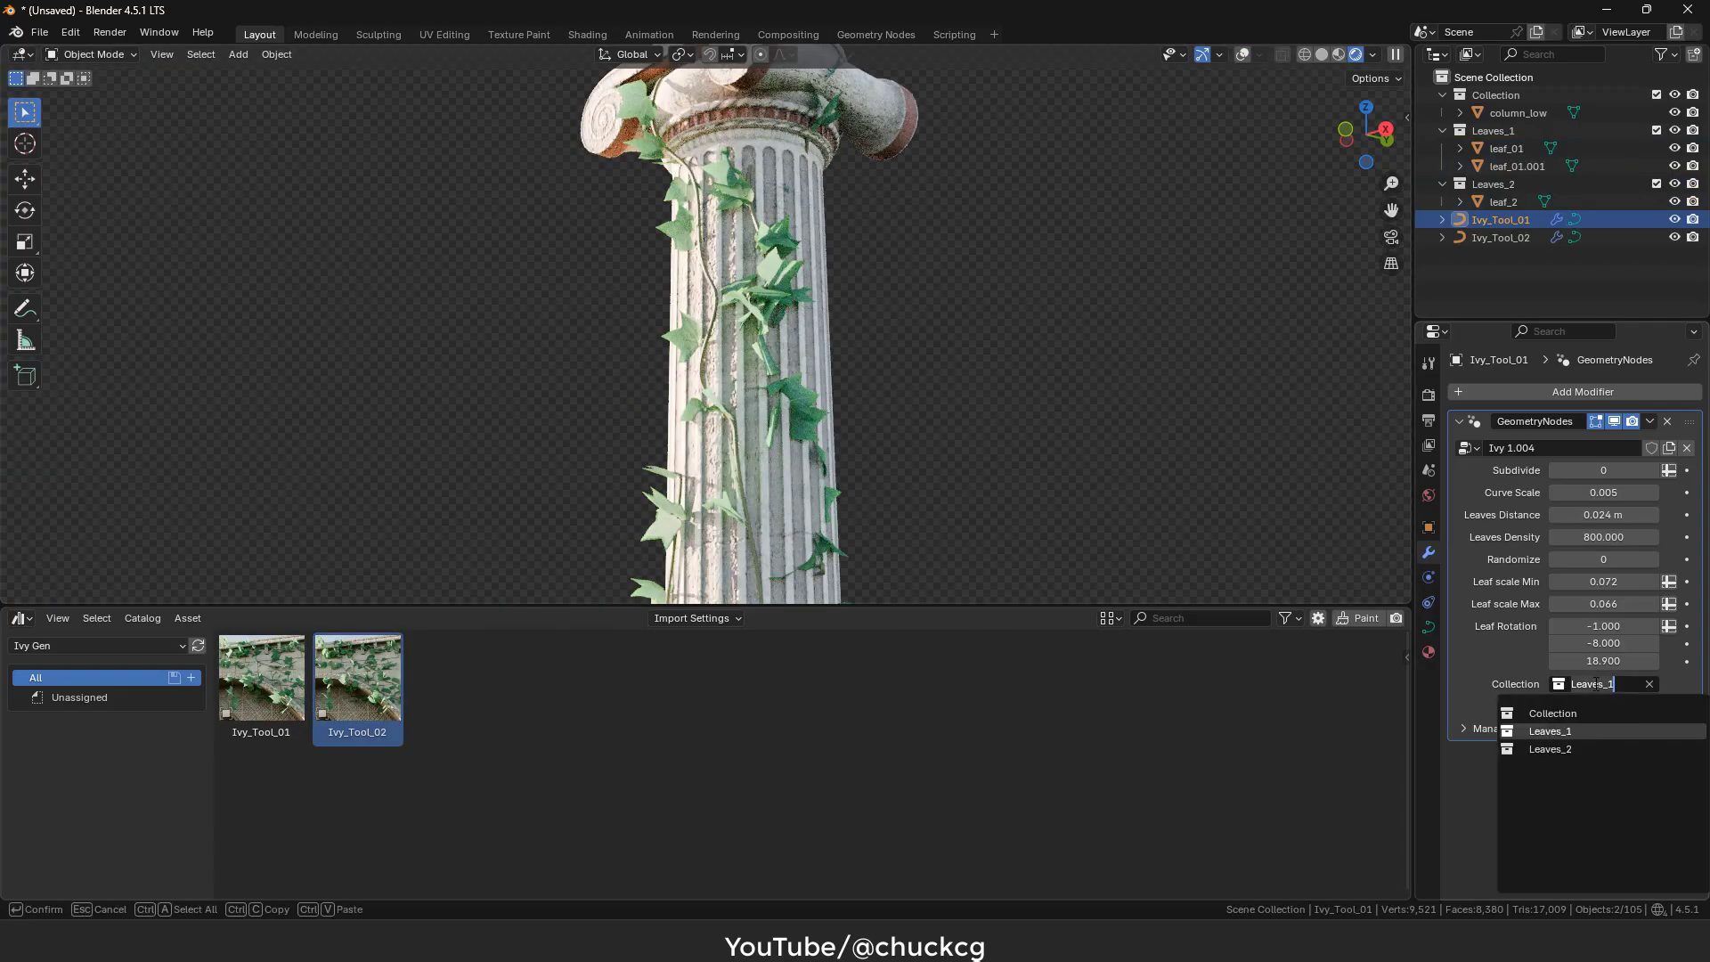
pyautogui.click(1589, 748)
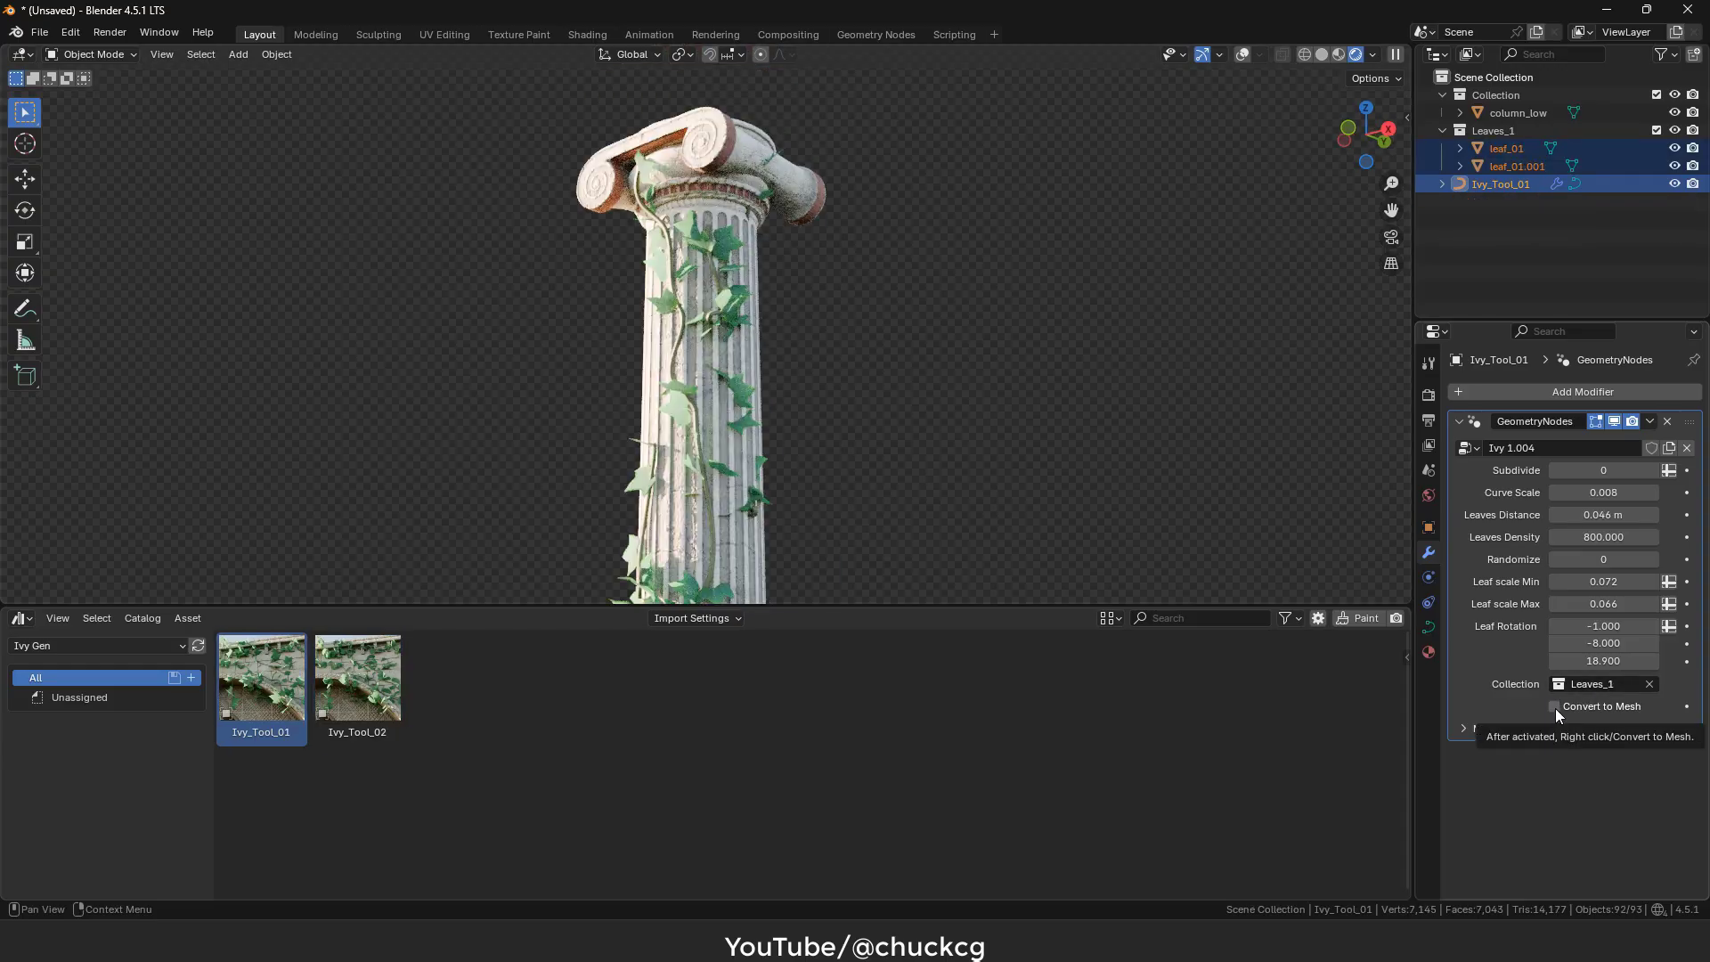
# Enable Convert to Mesh on Ivy_Tool_01, show the viewport overlays and convert the ivy object to a mesh
pyautogui.click(1555, 706)
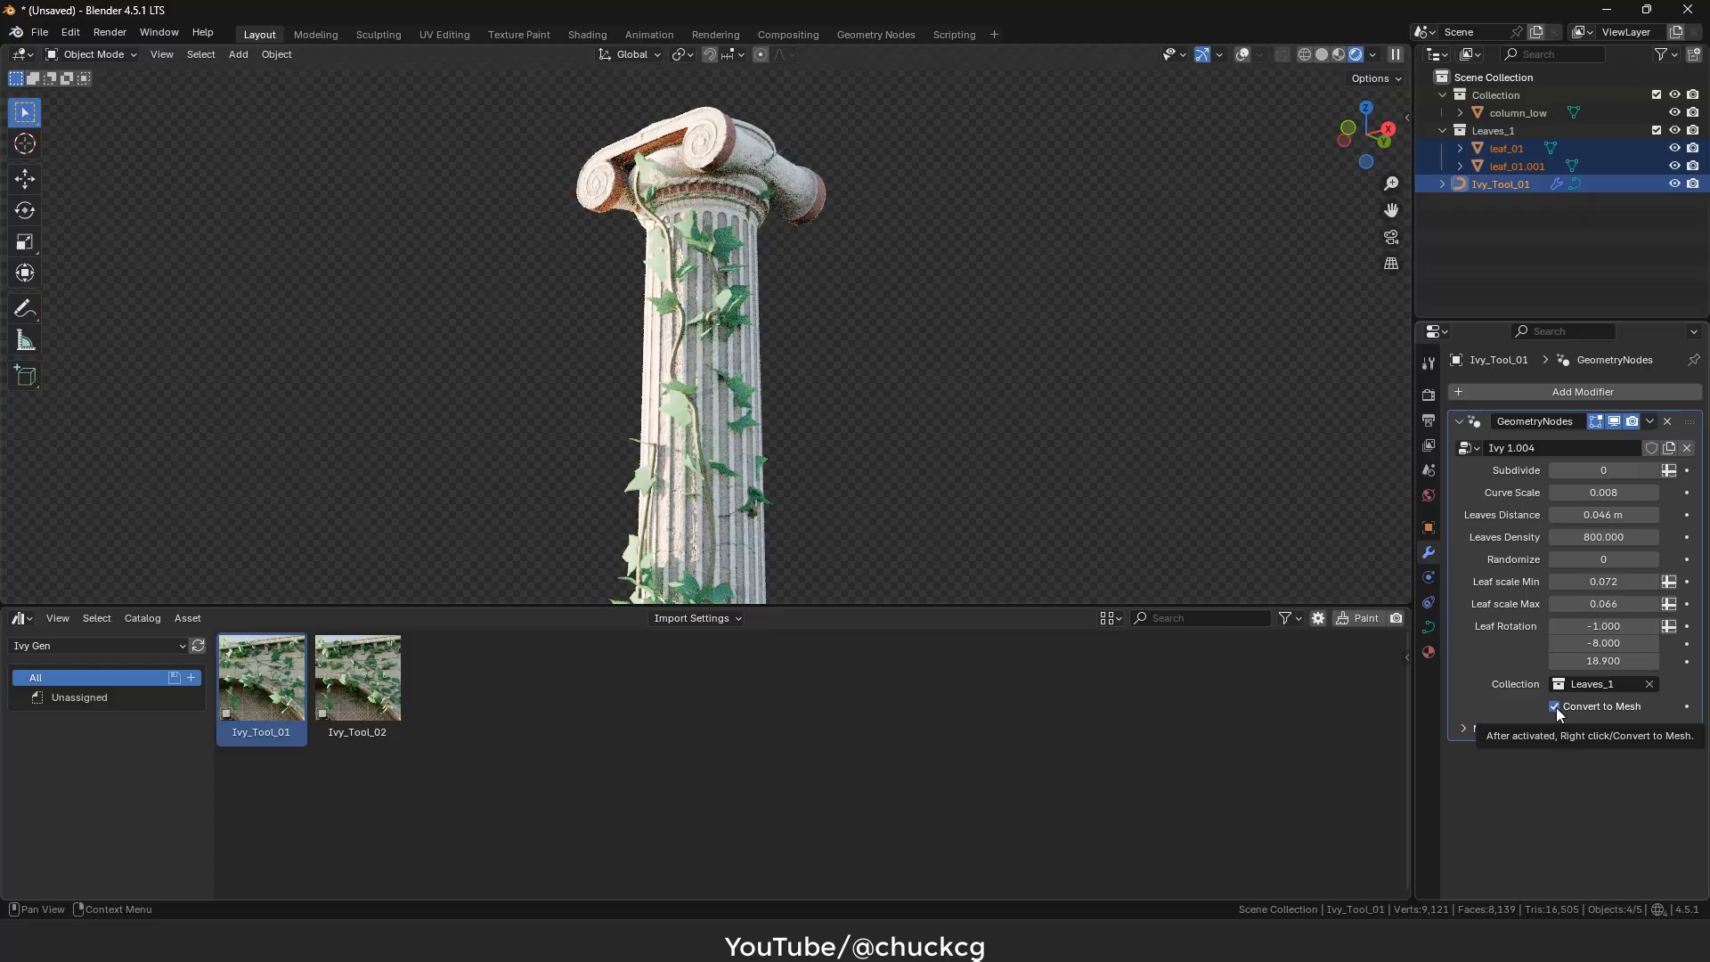
pyautogui.click(1241, 55)
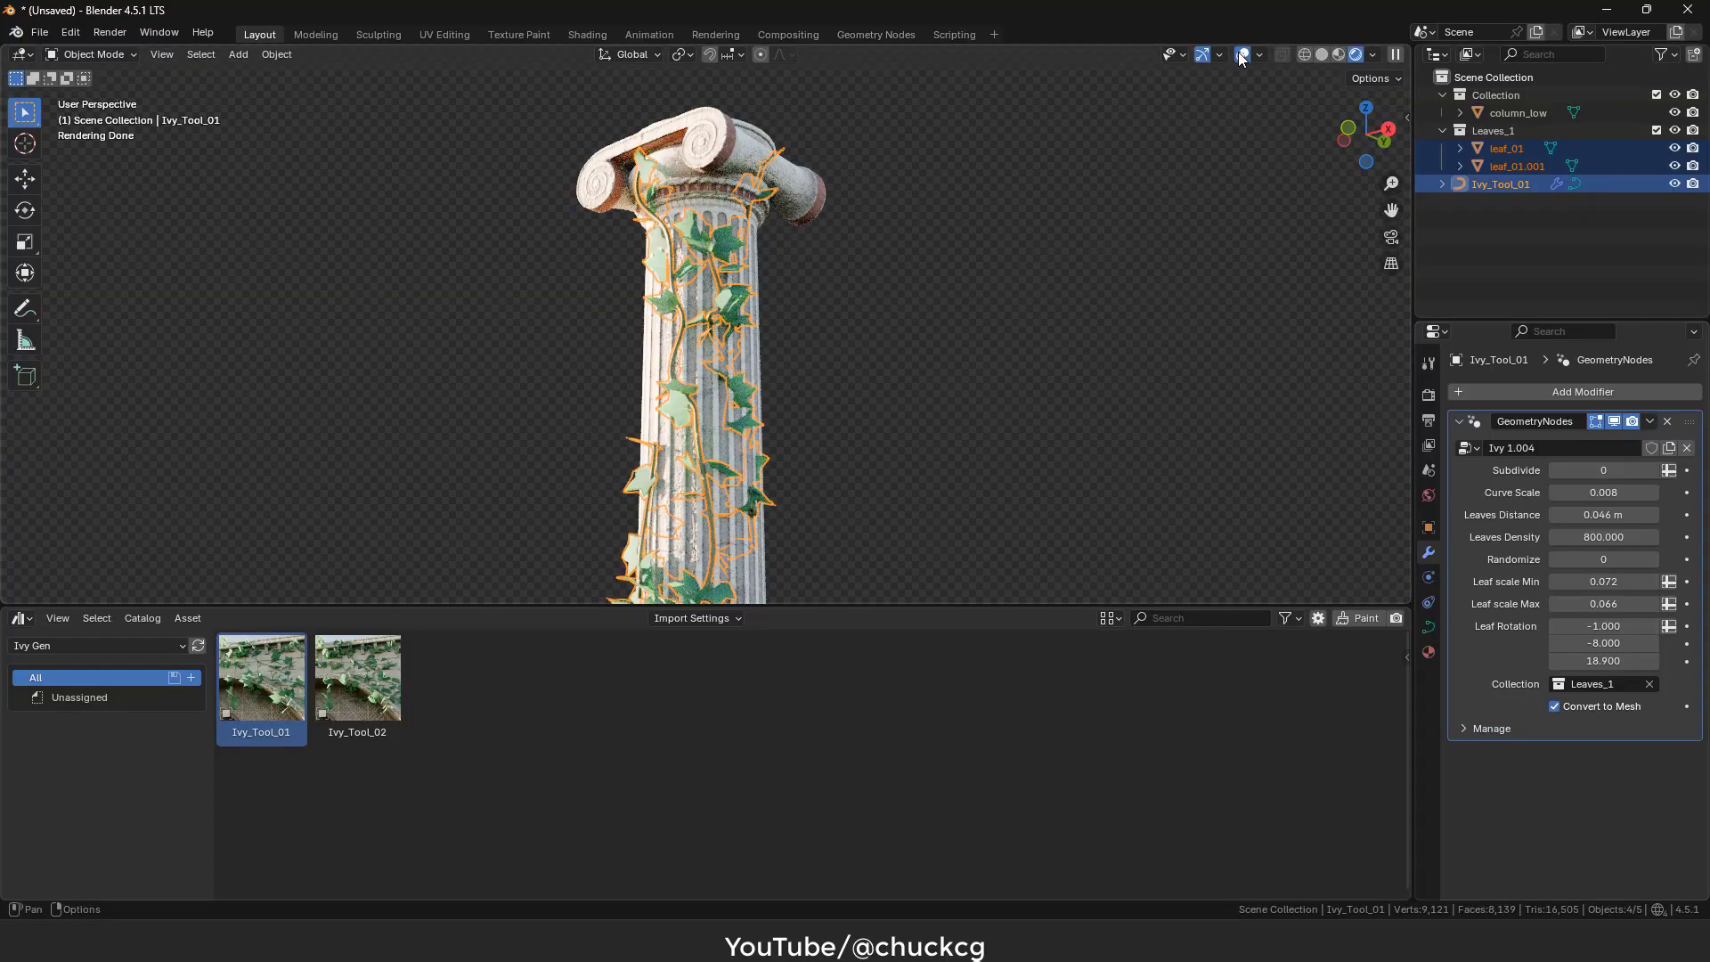
pyautogui.rightClick(671, 239)
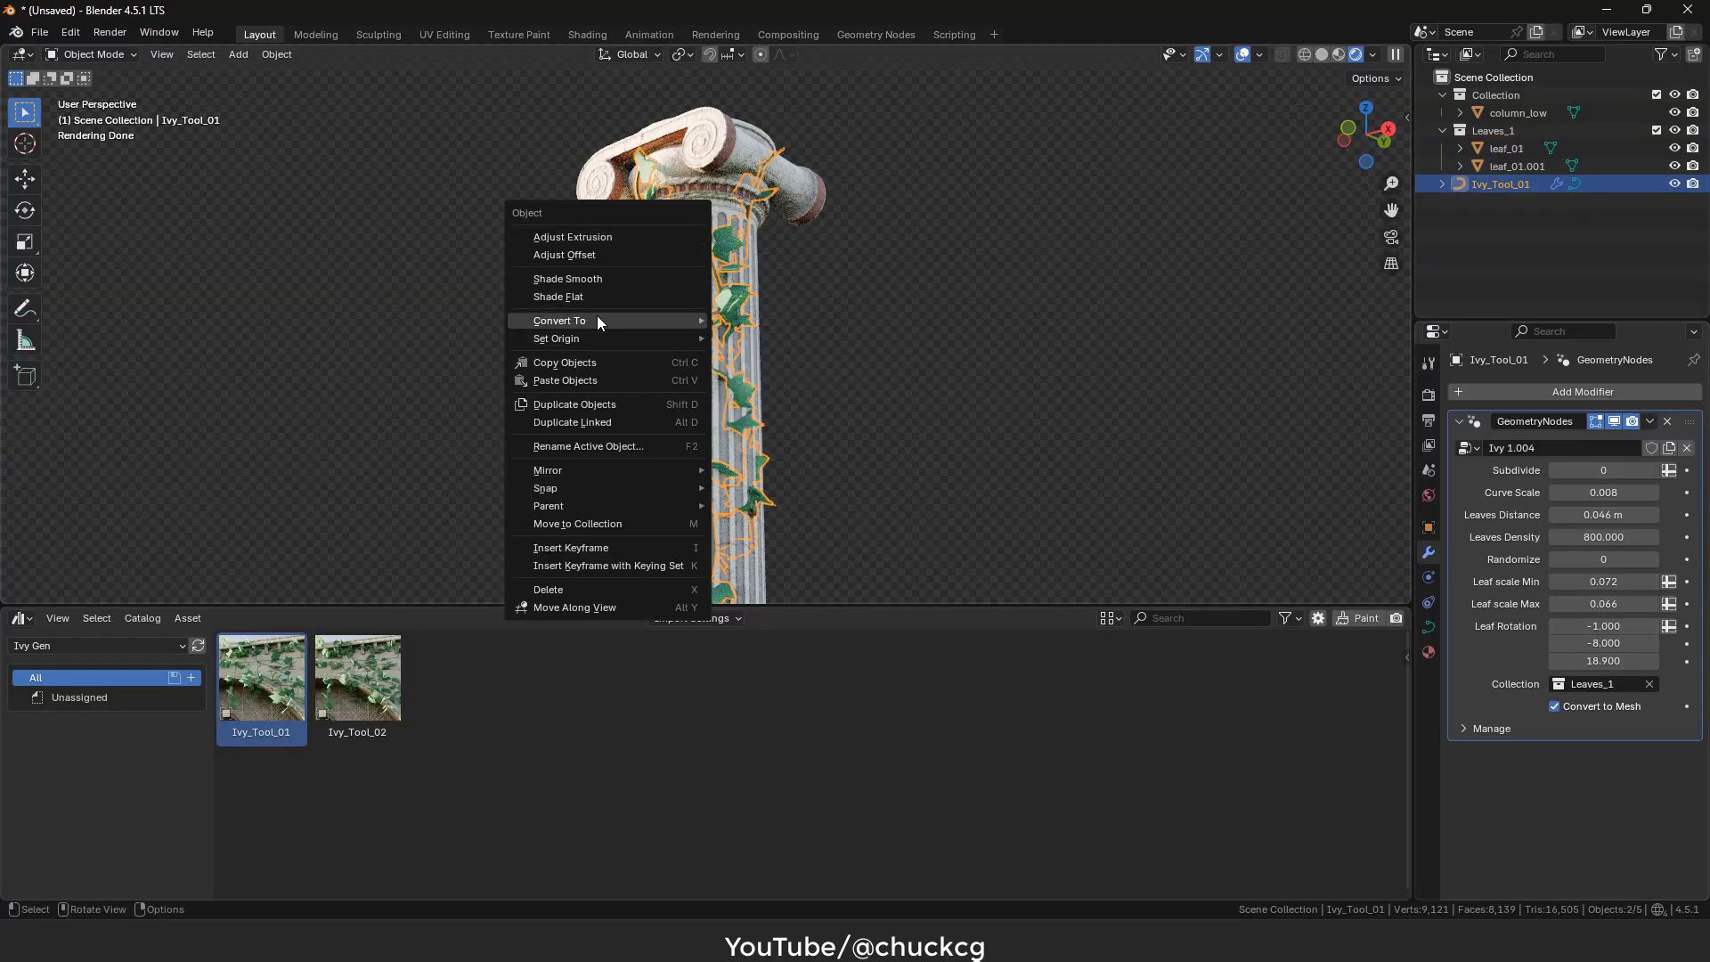
pyautogui.moveTo(613, 319)
pyautogui.click(757, 318)
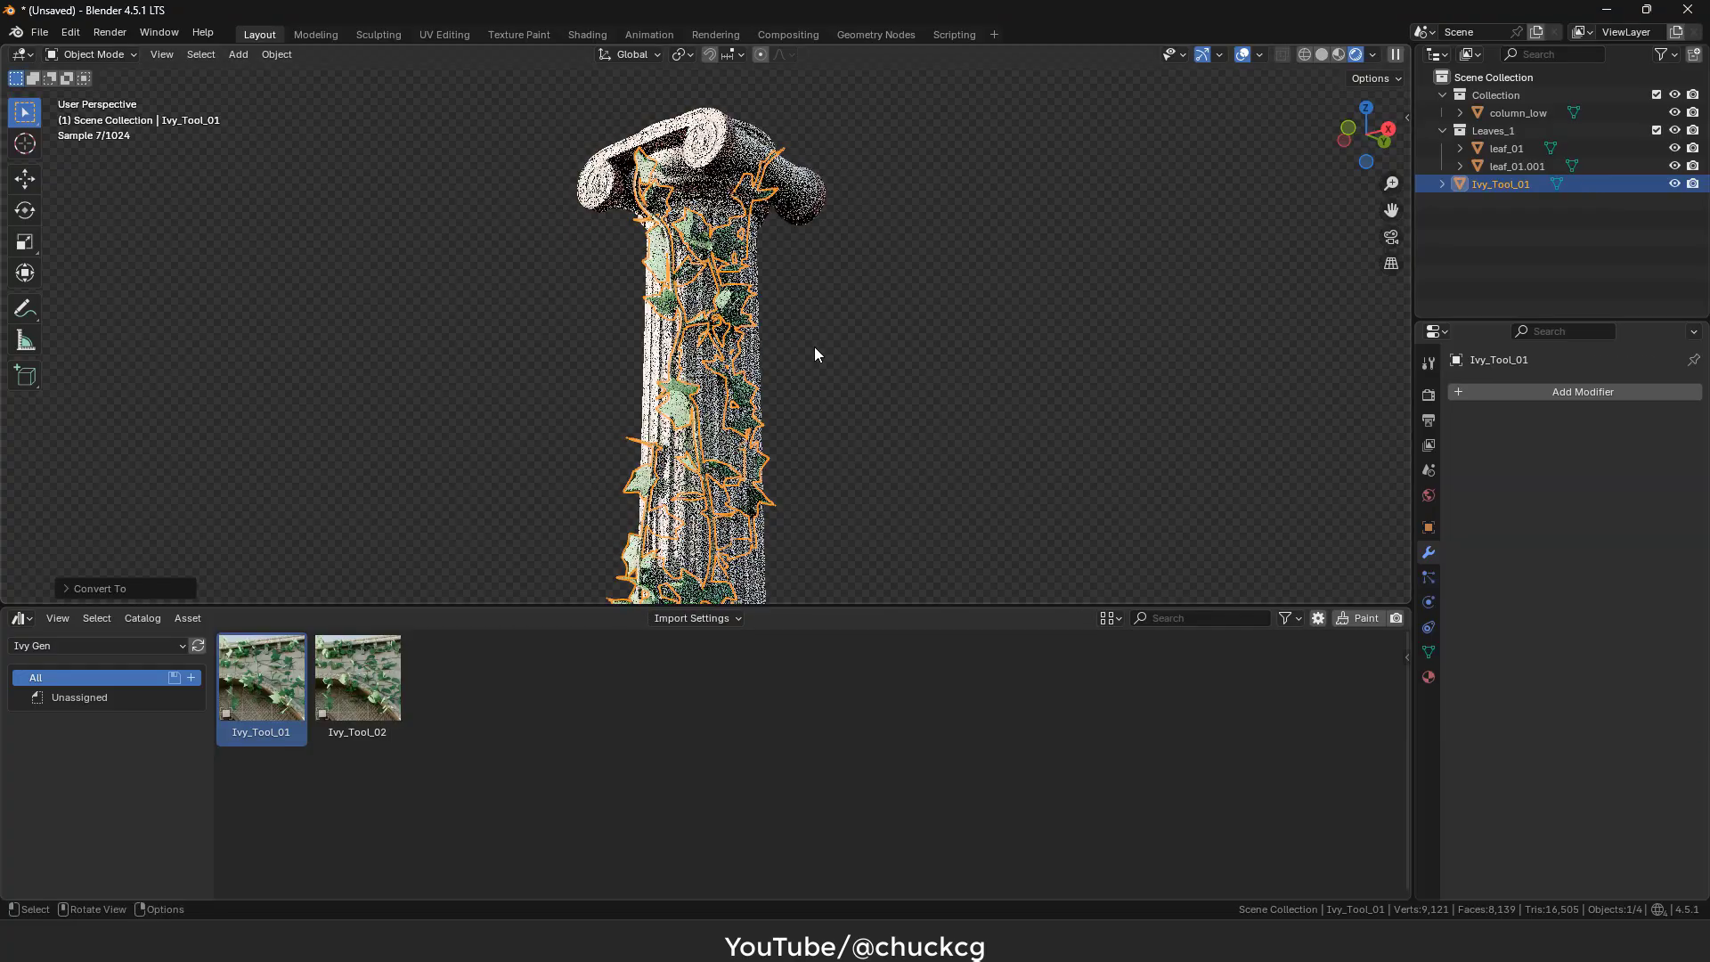
# Examine the converted ivy's mesh geometry up close in Edit Mode and return to Object Mode
pyautogui.press('Tab')
pyautogui.scroll(4, 886, 320)
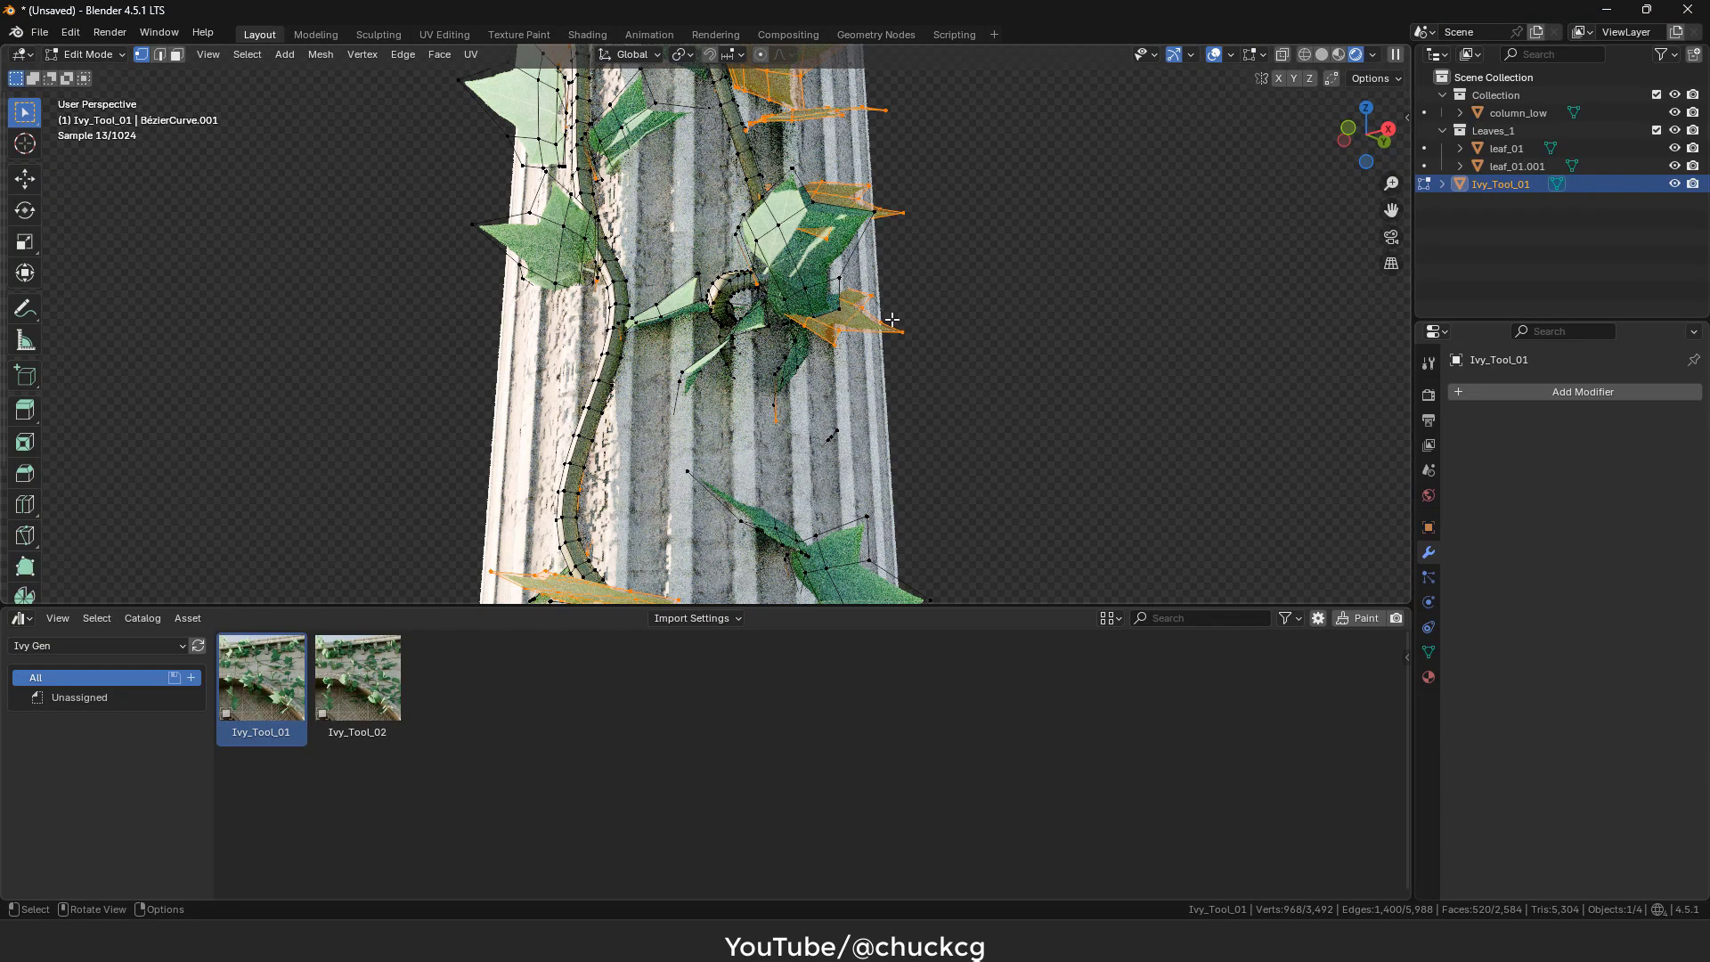
pyautogui.scroll(-4, 894, 321)
pyautogui.press('Tab')
pyautogui.click(917, 322)
pyautogui.scroll(-3, 917, 322)
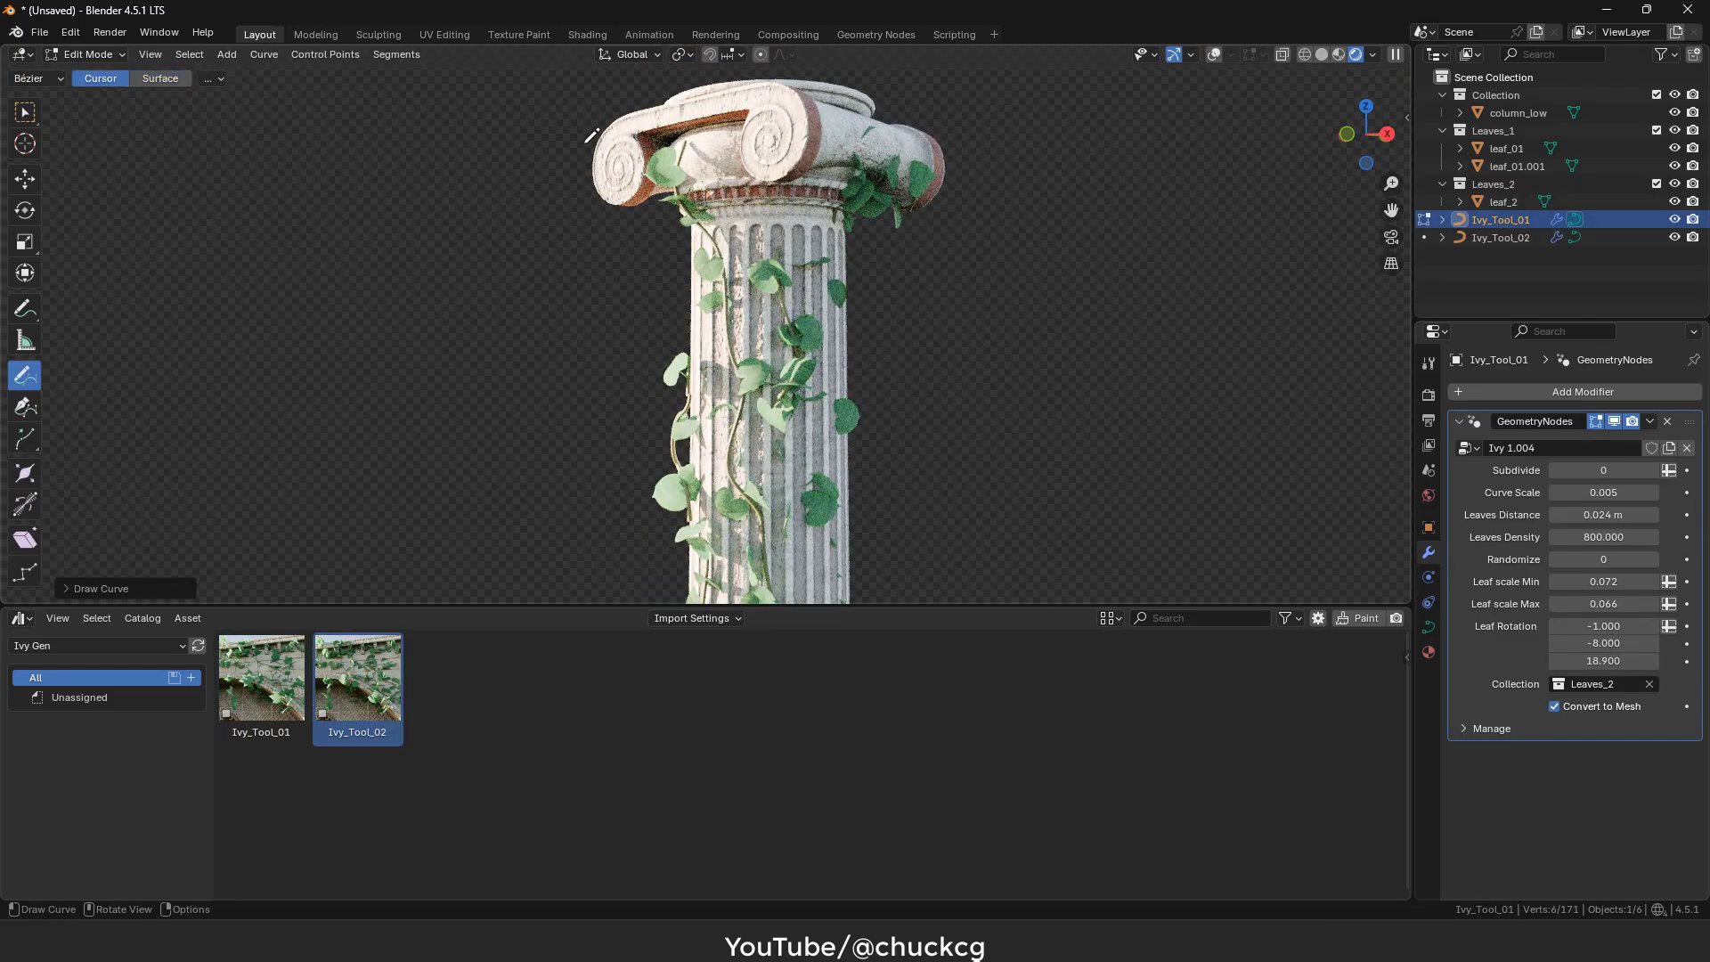
# Draw a freehand hanging ivy strand with Cursor depth beside the column capital's scroll
pyautogui.moveTo(591, 135); pyautogui.dragTo(605, 235)
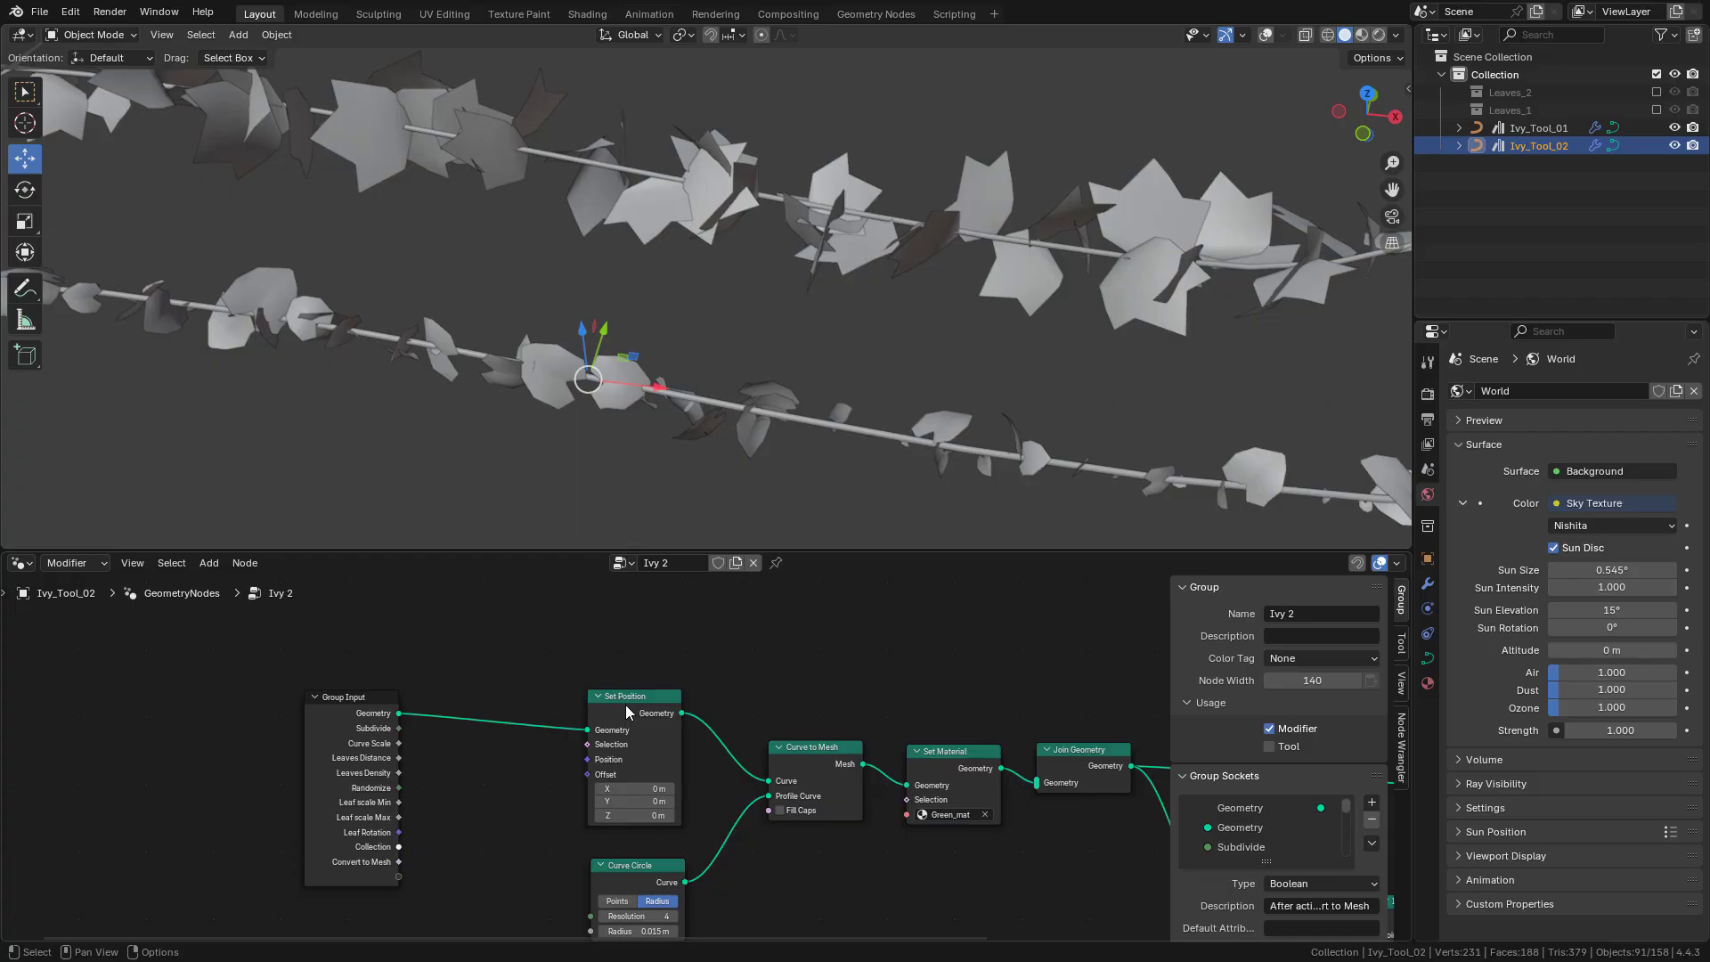
# Preview the Set Position output and the Curve to Mesh output with a Viewer node in the Ivy 2 node tree
pyautogui.keyDown('ctrl'); pyautogui.keyDown('shift'); pyautogui.click(625, 703); pyautogui.keyUp('shift'); pyautogui.keyUp('ctrl')
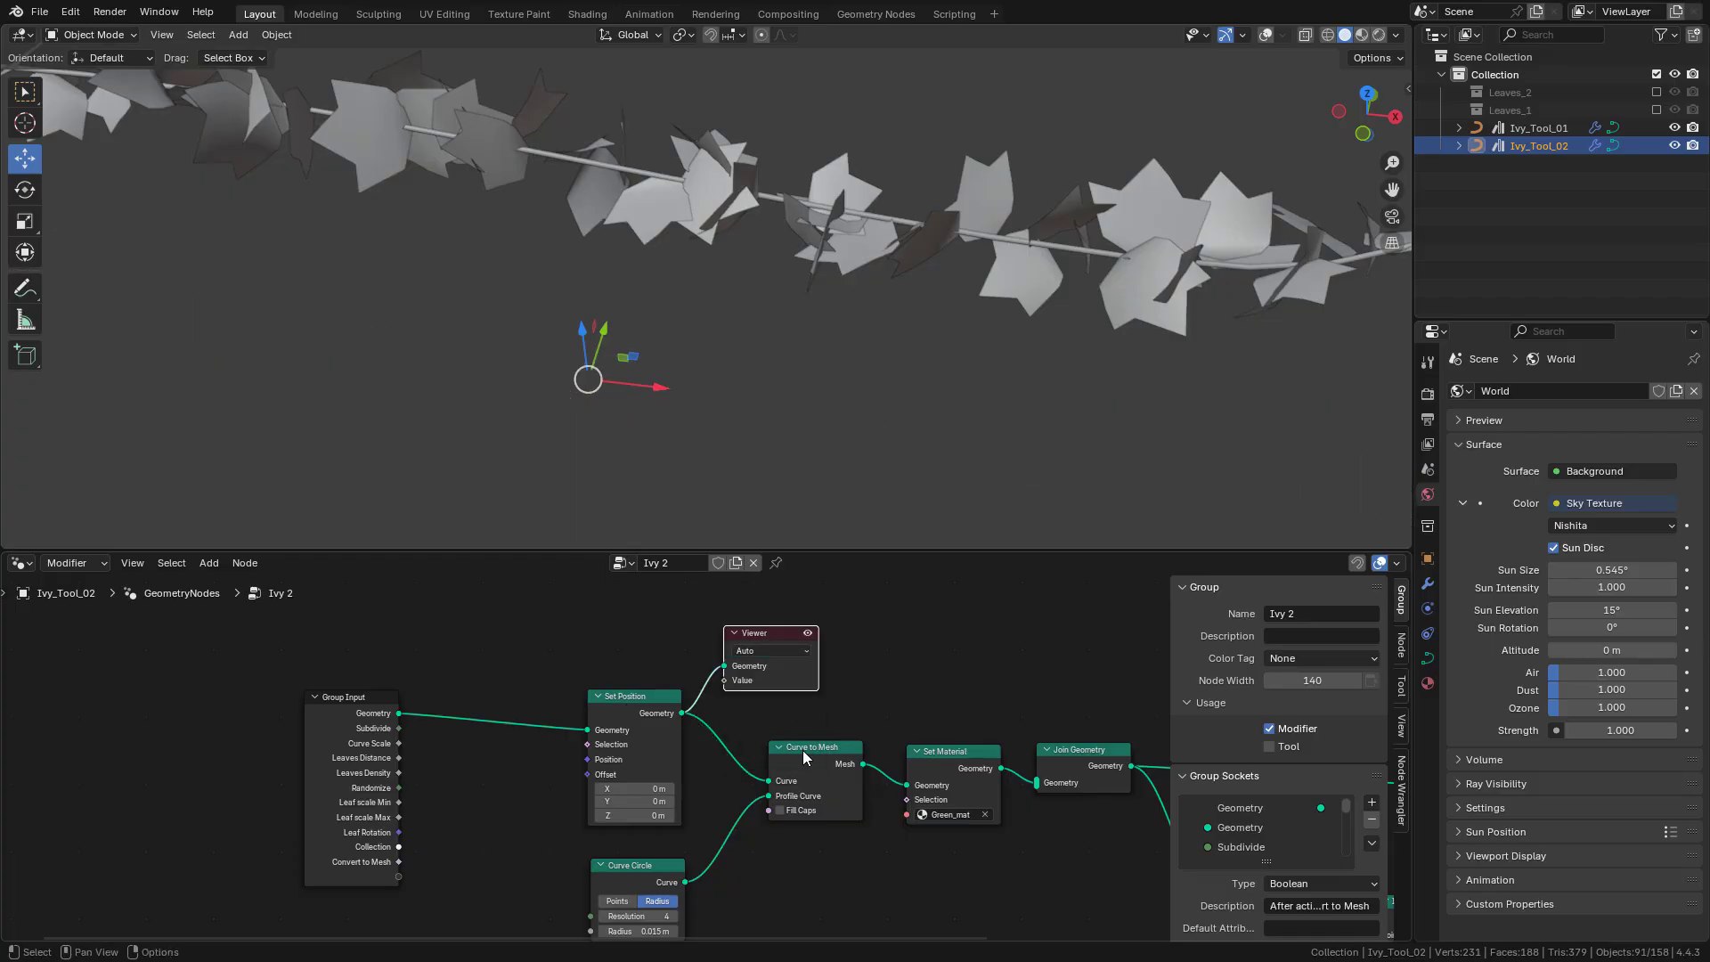
pyautogui.keyDown('ctrl'); pyautogui.keyDown('shift'); pyautogui.click(804, 752); pyautogui.keyUp('shift'); pyautogui.keyUp('ctrl')
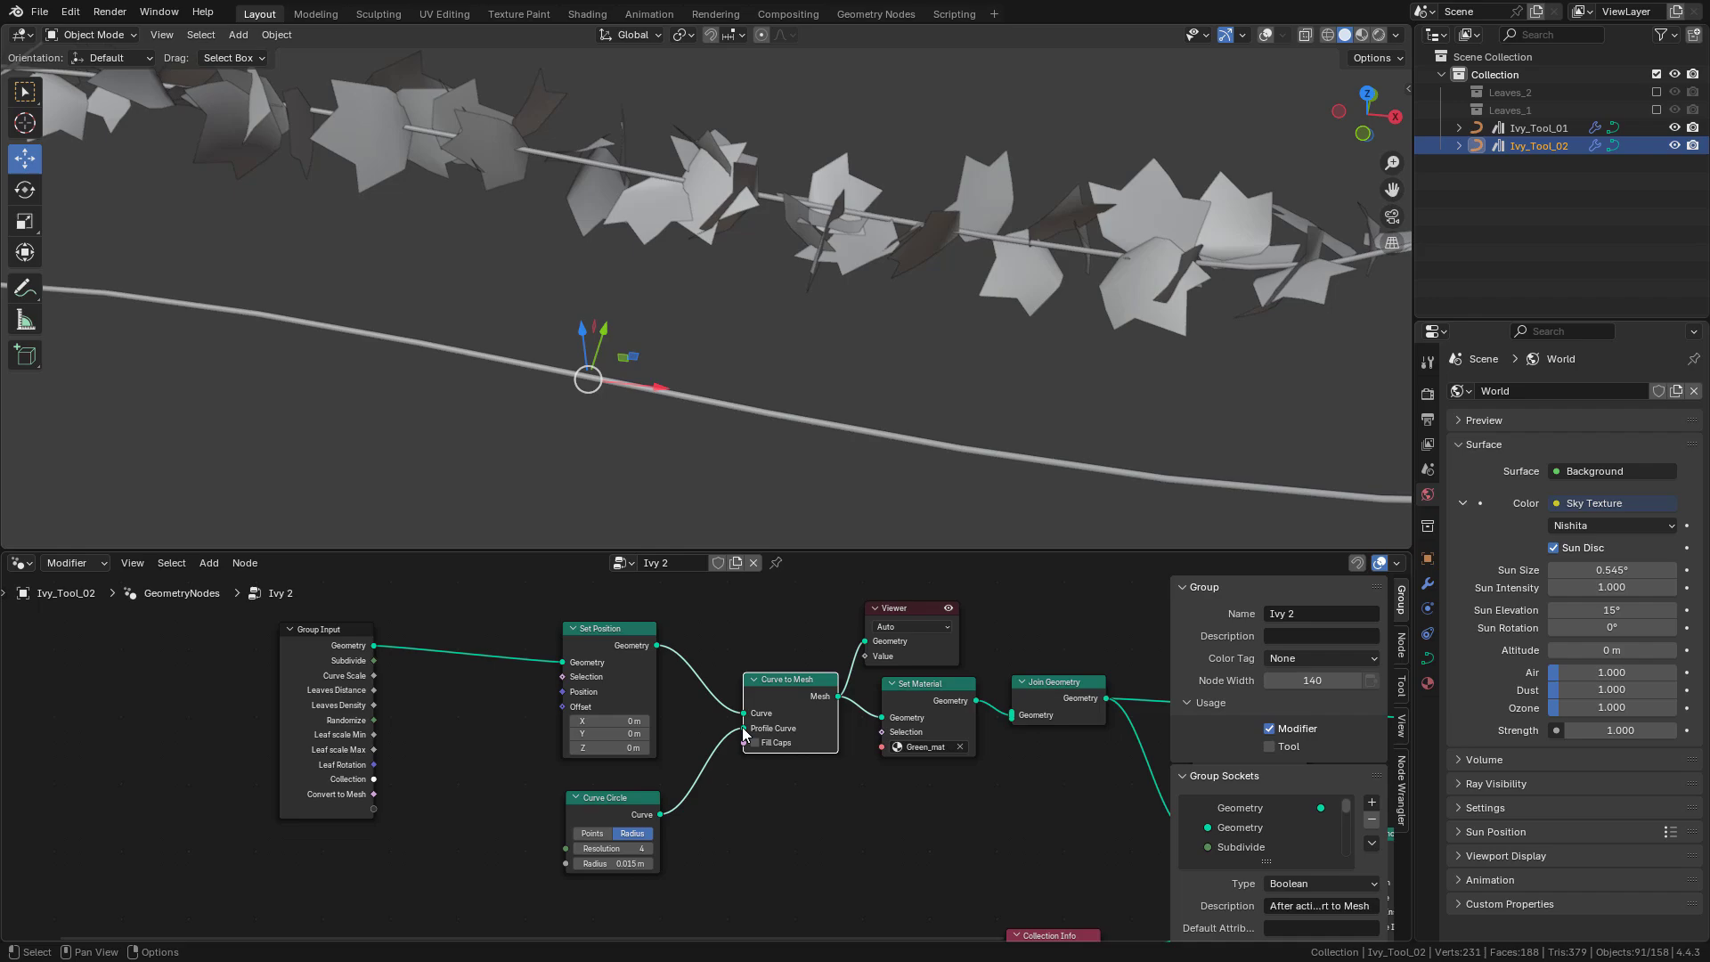
# Try disconnecting and reconnecting the Curve Circle at the Profile Curve input, and try a different circle radius
pyautogui.moveTo(745, 729); pyautogui.dragTo(699, 749)
pyautogui.moveTo(635, 808); pyautogui.dragTo(746, 724)
pyautogui.scroll(1, 633, 798)
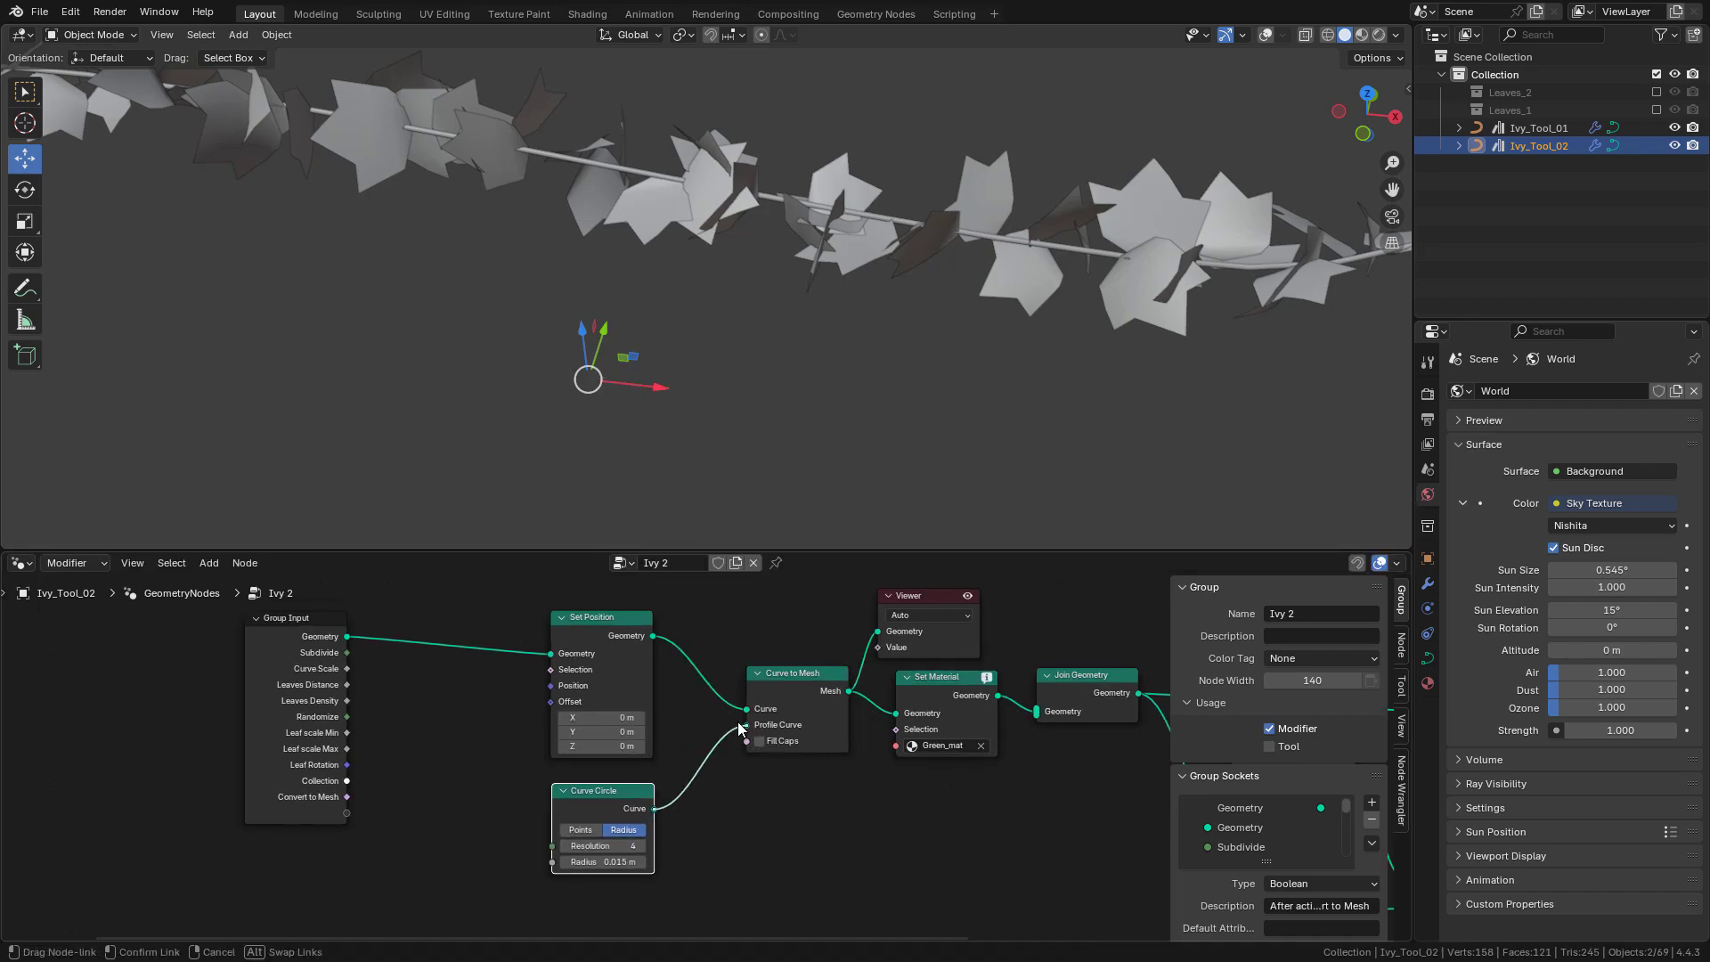
pyautogui.moveTo(595, 860); pyautogui.dragTo(680, 860)
pyautogui.rightClick(595, 860)
# Select the Set Material node and switch the viewport to Material Preview shading
pyautogui.moveTo(805, 712); pyautogui.dragTo(618, 748, button='middle')
pyautogui.moveTo(770, 745); pyautogui.dragTo(780, 745)
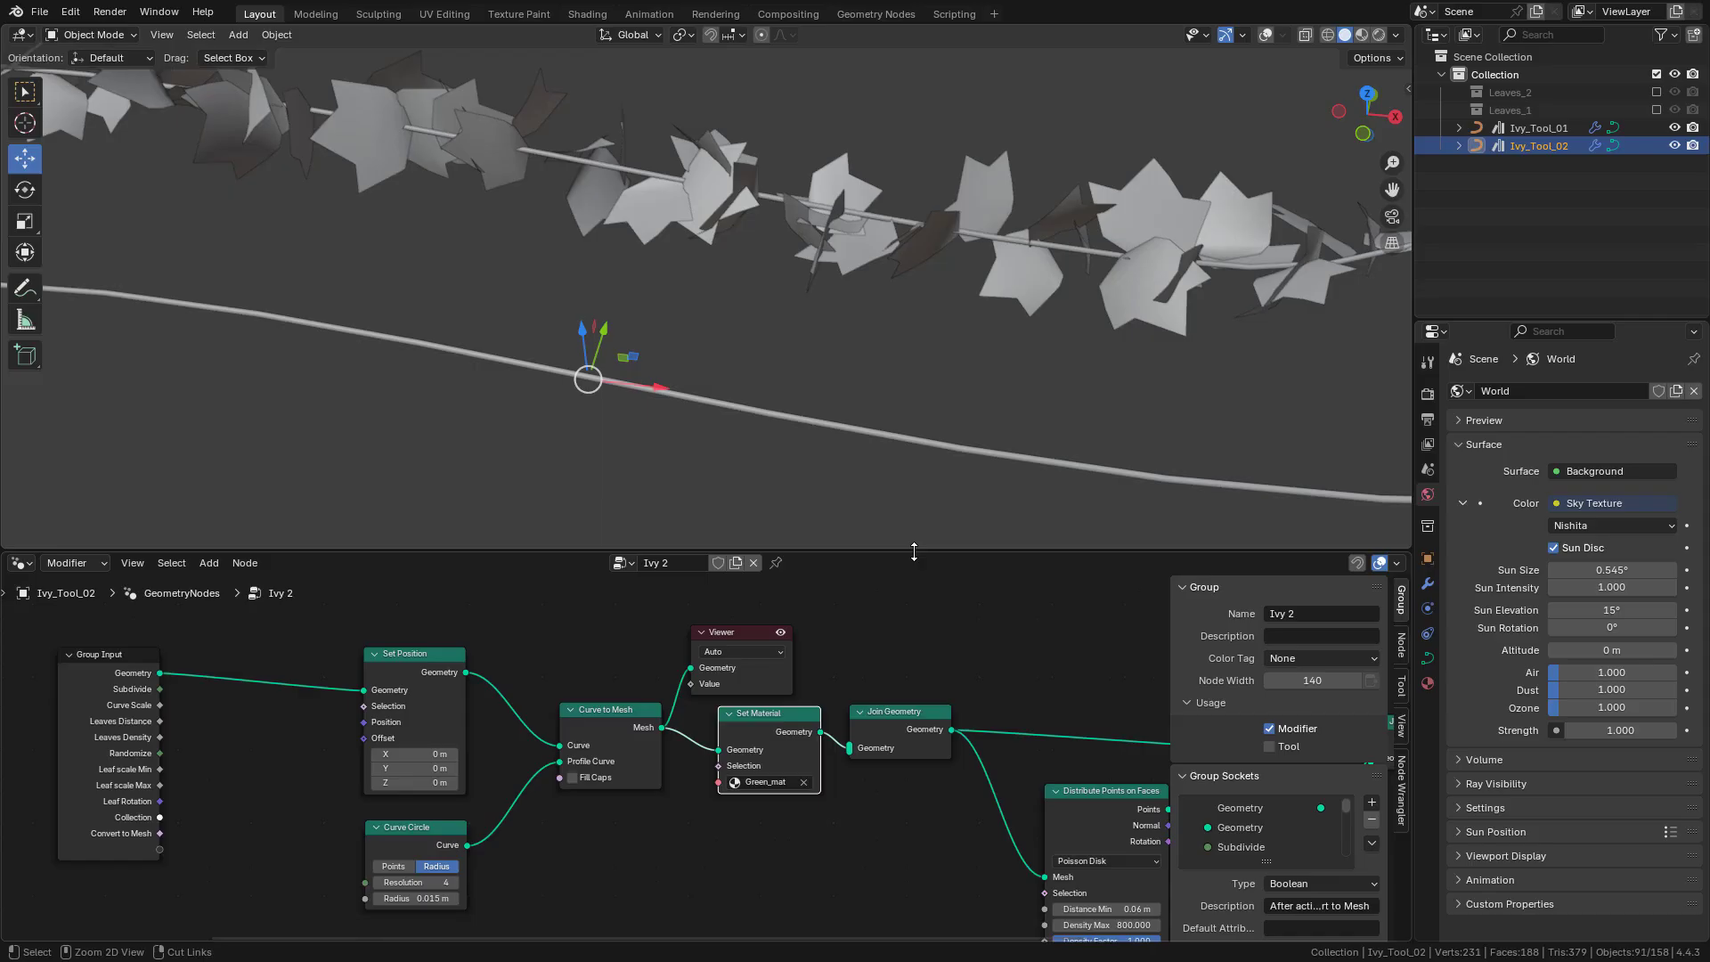
pyautogui.click(1363, 35)
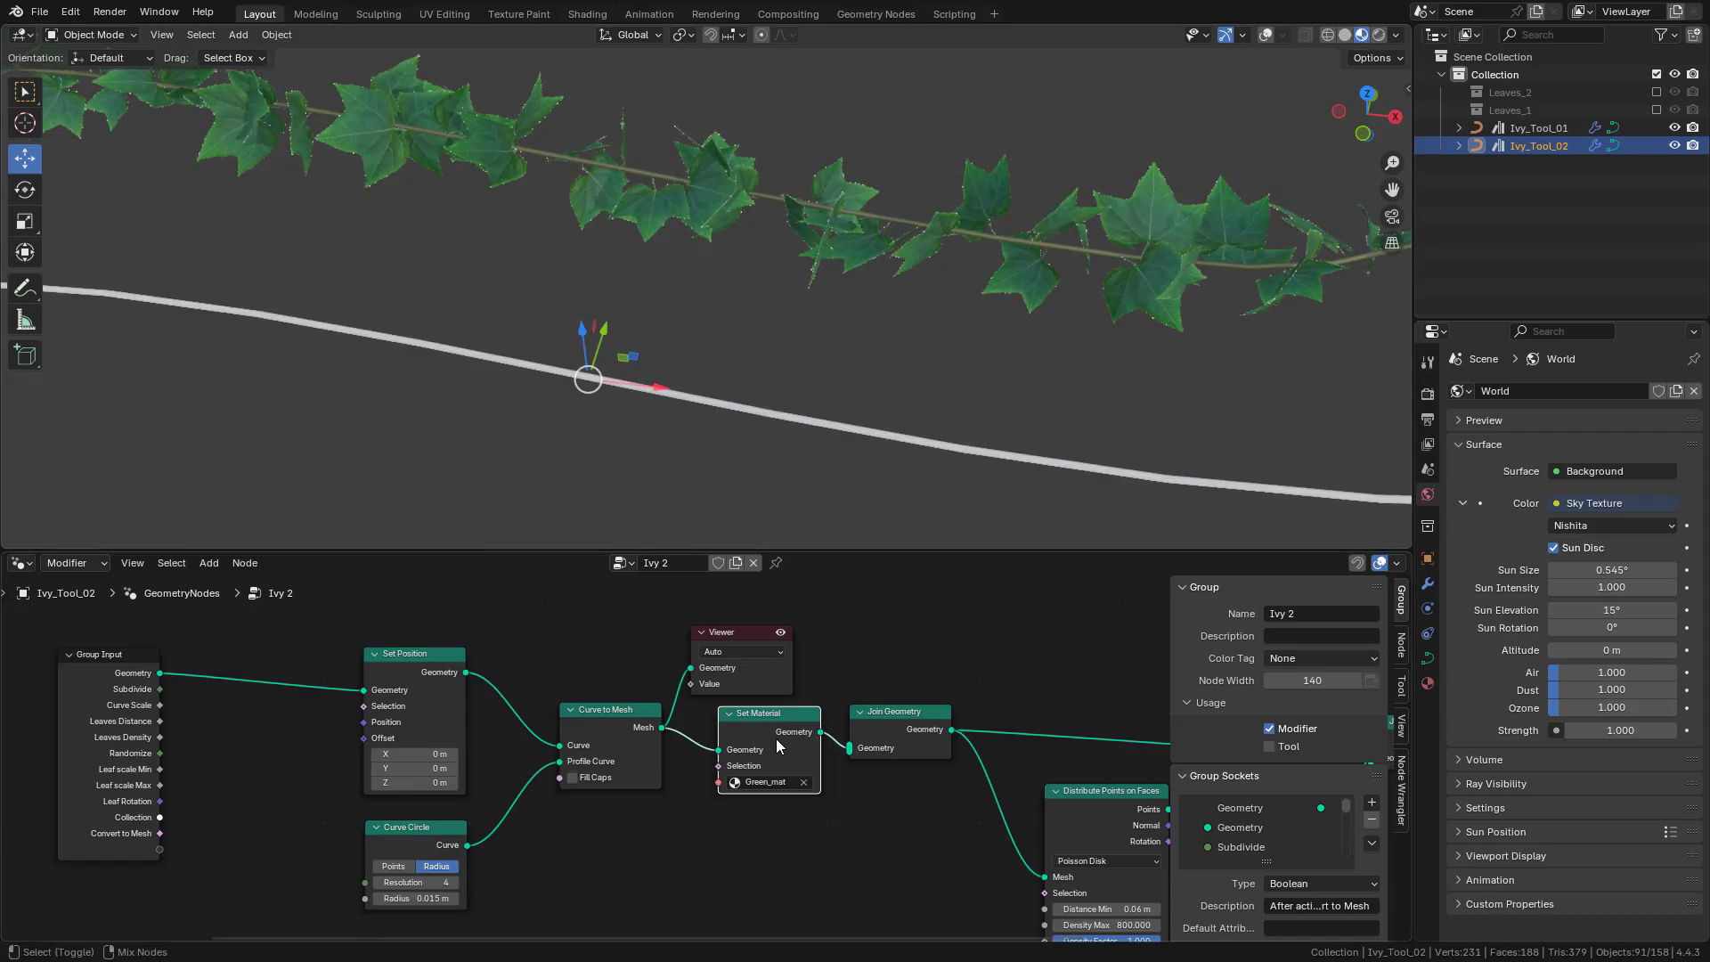
# Preview the outputs of the first Join Geometry node and the Distribute Points on Faces node in the Viewer
pyautogui.moveTo(899, 734); pyautogui.dragTo(691, 693, button='middle')
pyautogui.moveTo(700, 679)
pyautogui.mouseDown()
pyautogui.moveTo(738, 675)
pyautogui.moveTo(724, 675)
pyautogui.mouseUp()
pyautogui.keyDown('ctrl'); pyautogui.keyDown('shift'); pyautogui.click(723, 682); pyautogui.keyUp('shift'); pyautogui.keyUp('ctrl')
pyautogui.moveTo(902, 764); pyautogui.dragTo(712, 723, button='middle')
pyautogui.moveTo(712, 723); pyautogui.dragTo(693, 703)
pyautogui.keyDown('ctrl'); pyautogui.keyDown('shift'); pyautogui.click(701, 708); pyautogui.keyUp('shift'); pyautogui.keyUp('ctrl')
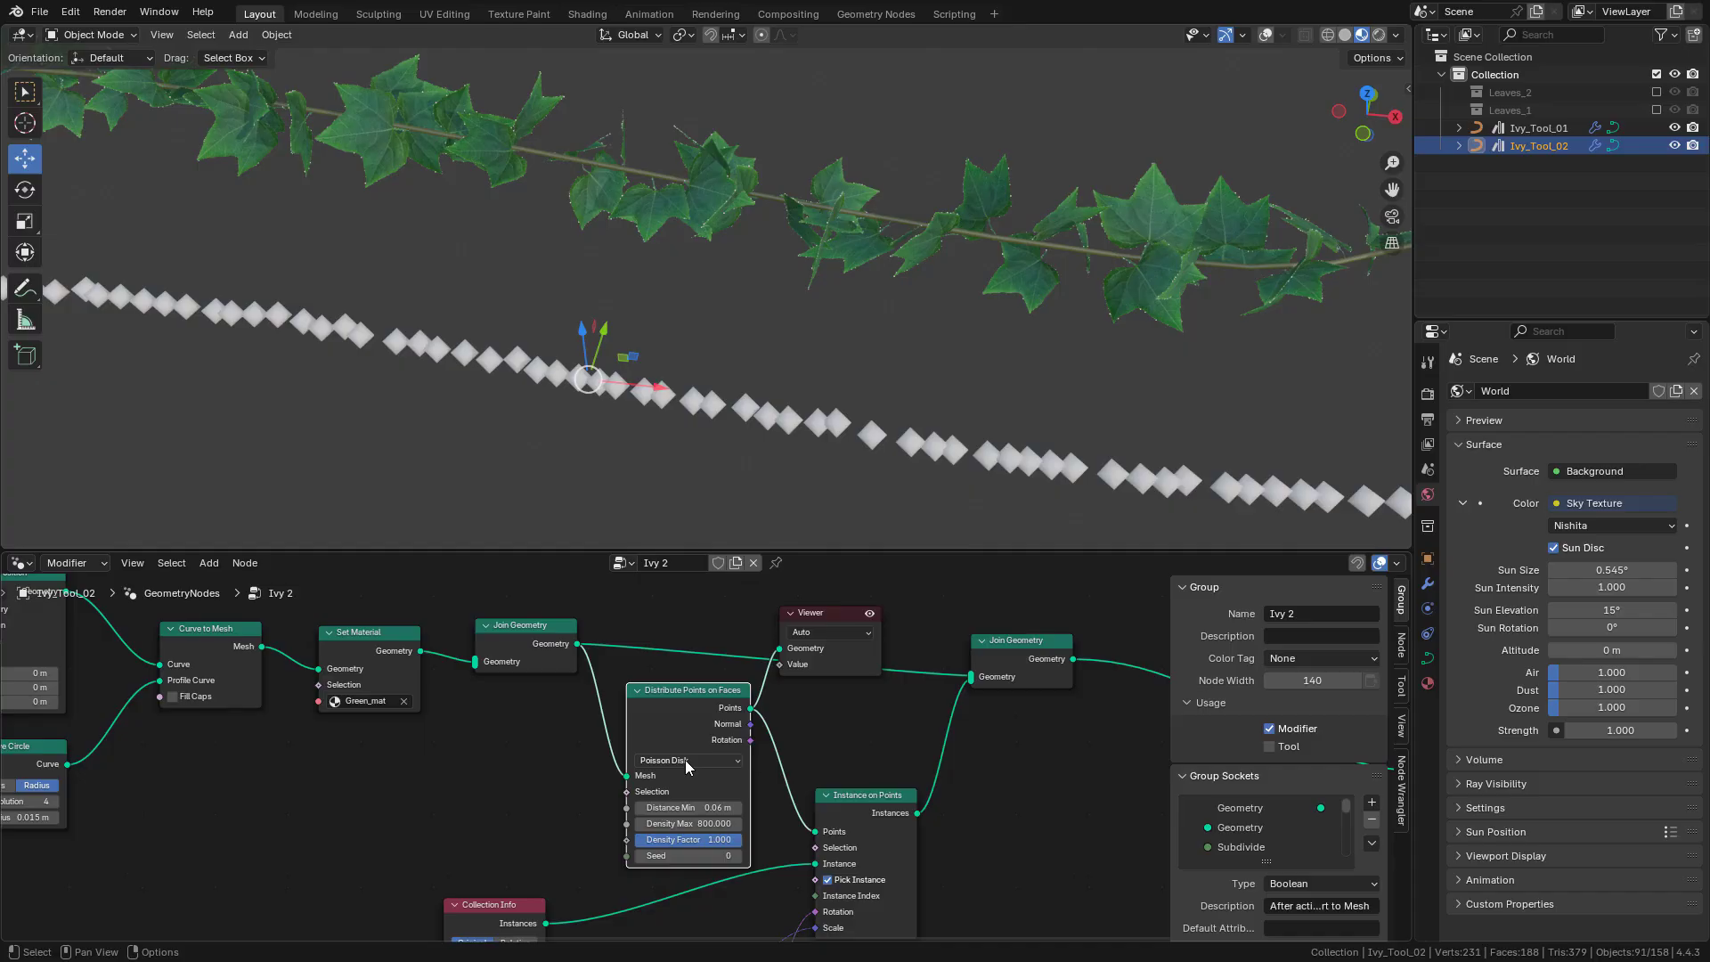
# Try different Distance Min and Density Max values on the Distribute Points on Faces node
pyautogui.moveTo(692, 809); pyautogui.dragTo(851, 809)
pyautogui.rightClick(691, 808)
pyautogui.moveTo(692, 823); pyautogui.dragTo(757, 823)
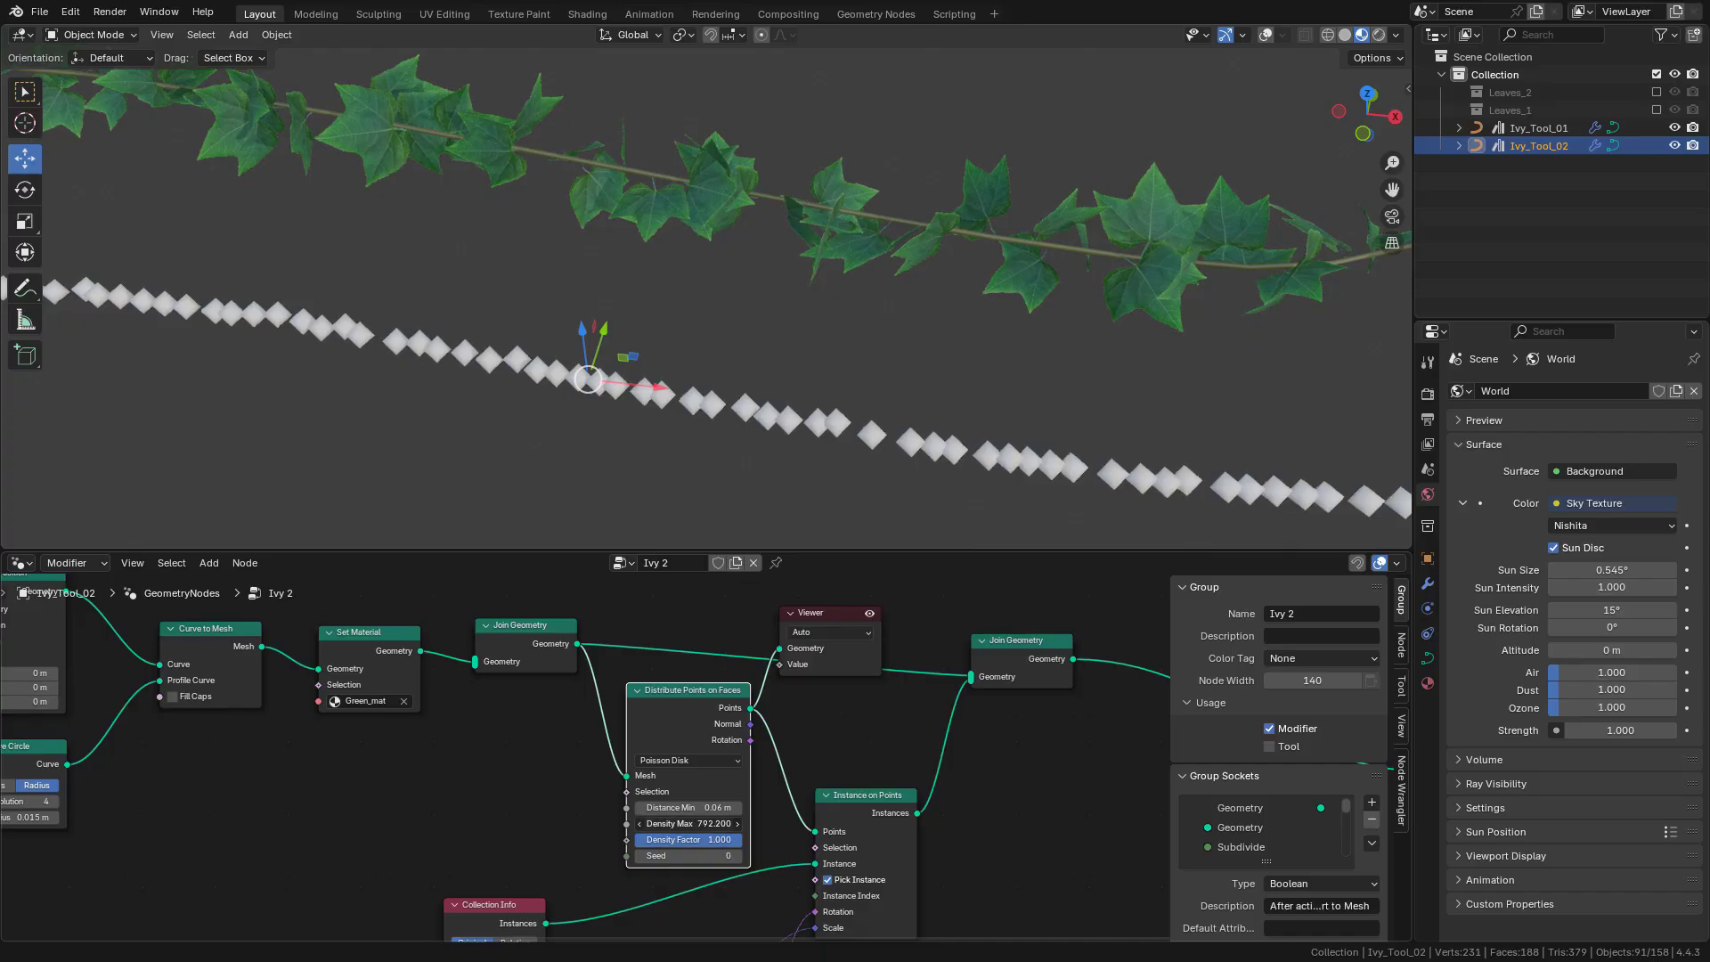
# Preview the Instance on Points output in the Viewer, and try disconnecting and reconnecting the Leaves_2 Collection Info at the Instance input
pyautogui.keyDown('ctrl'); pyautogui.keyDown('shift'); pyautogui.click(875, 808); pyautogui.keyUp('shift'); pyautogui.keyUp('ctrl')
pyautogui.moveTo(763, 842); pyautogui.dragTo(759, 740, button='middle')
pyautogui.moveTo(531, 806); pyautogui.dragTo(555, 762)
pyautogui.moveTo(810, 761); pyautogui.dragTo(782, 798)
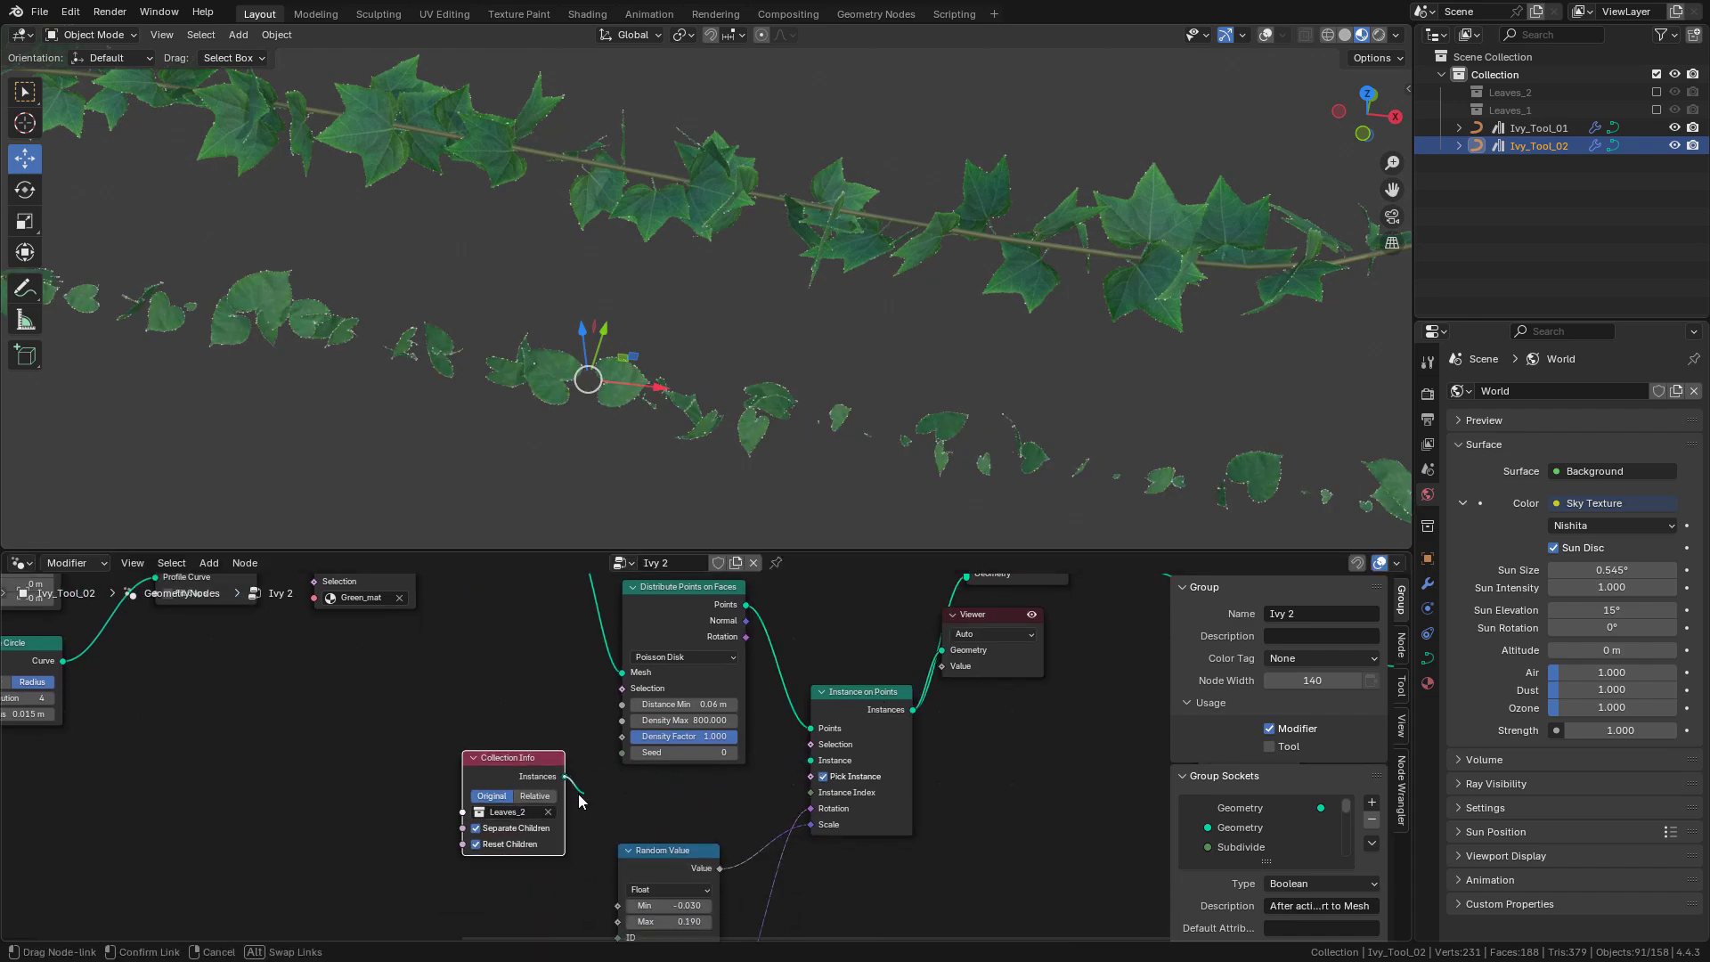
pyautogui.moveTo(565, 777); pyautogui.dragTo(783, 785)
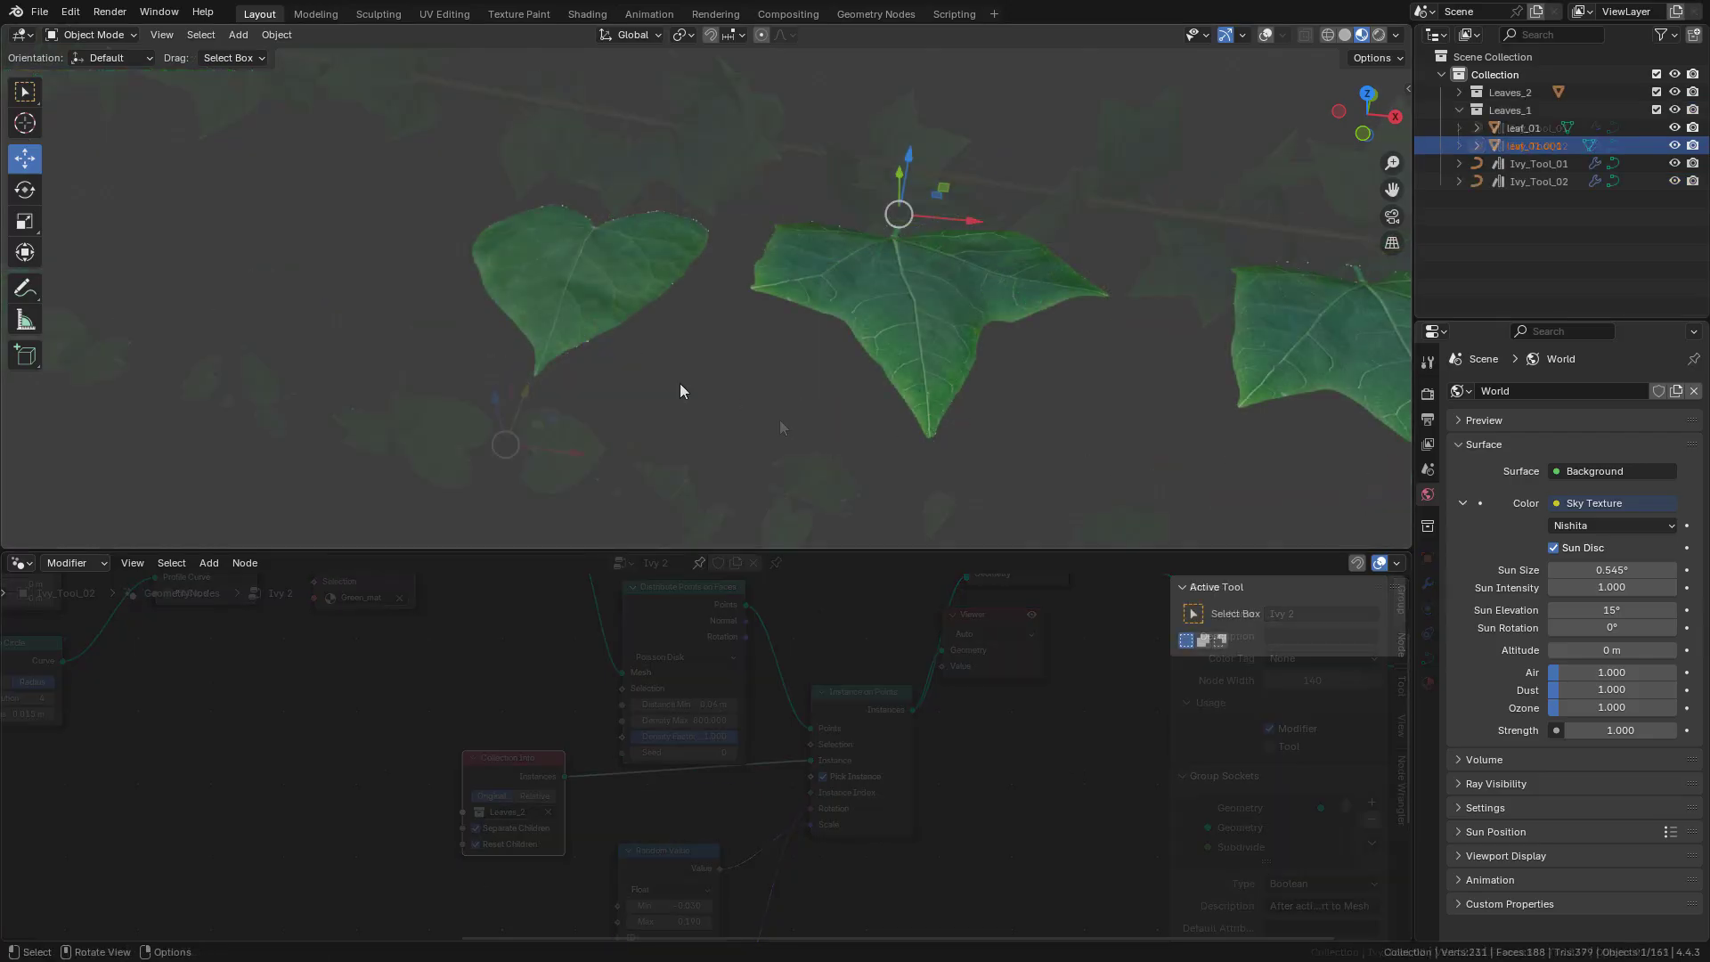
# Turn on the viewport overlays and inspect the source leaf objects, toggling Edit Mode on leaf_2 and selecting the ivy-shaped leaves
pyautogui.click(957, 307)
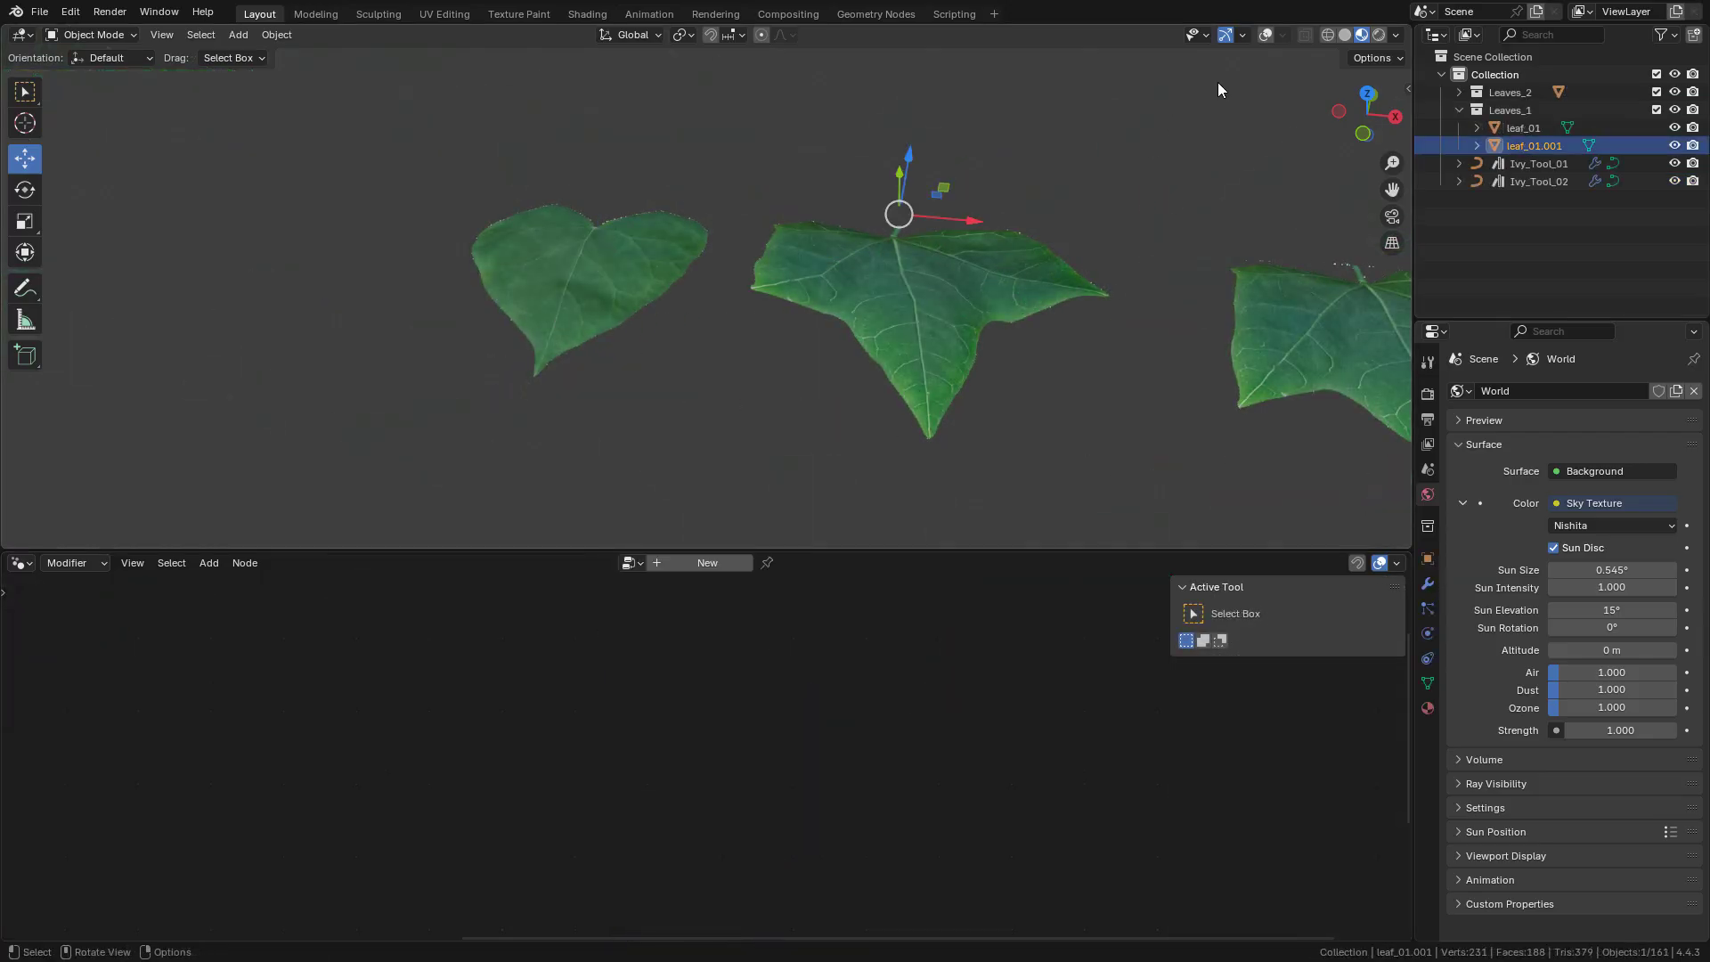
pyautogui.click(1263, 36)
pyautogui.click(654, 237)
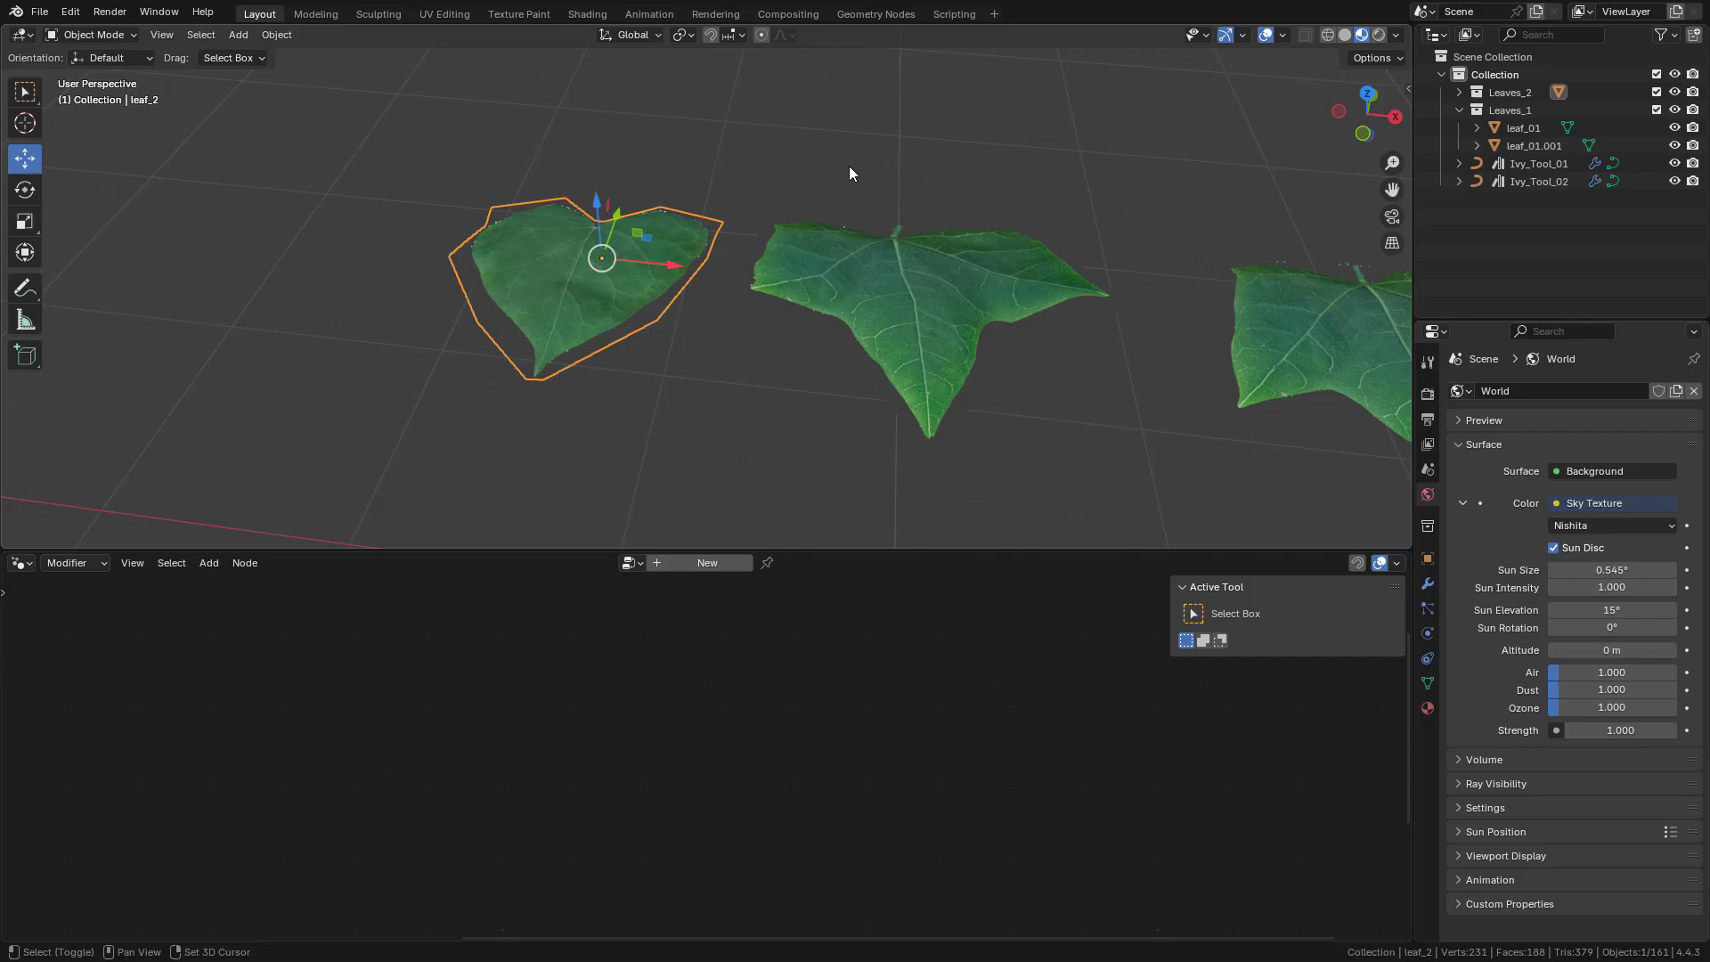
pyautogui.keyDown('shift'); pyautogui.moveTo(848, 166); pyautogui.dragTo(716, 171, button='middle'); pyautogui.keyUp('shift')
pyautogui.moveTo(614, 247); pyautogui.dragTo(906, 328, button='middle')
pyautogui.press('Tab')
pyautogui.press('Tab')
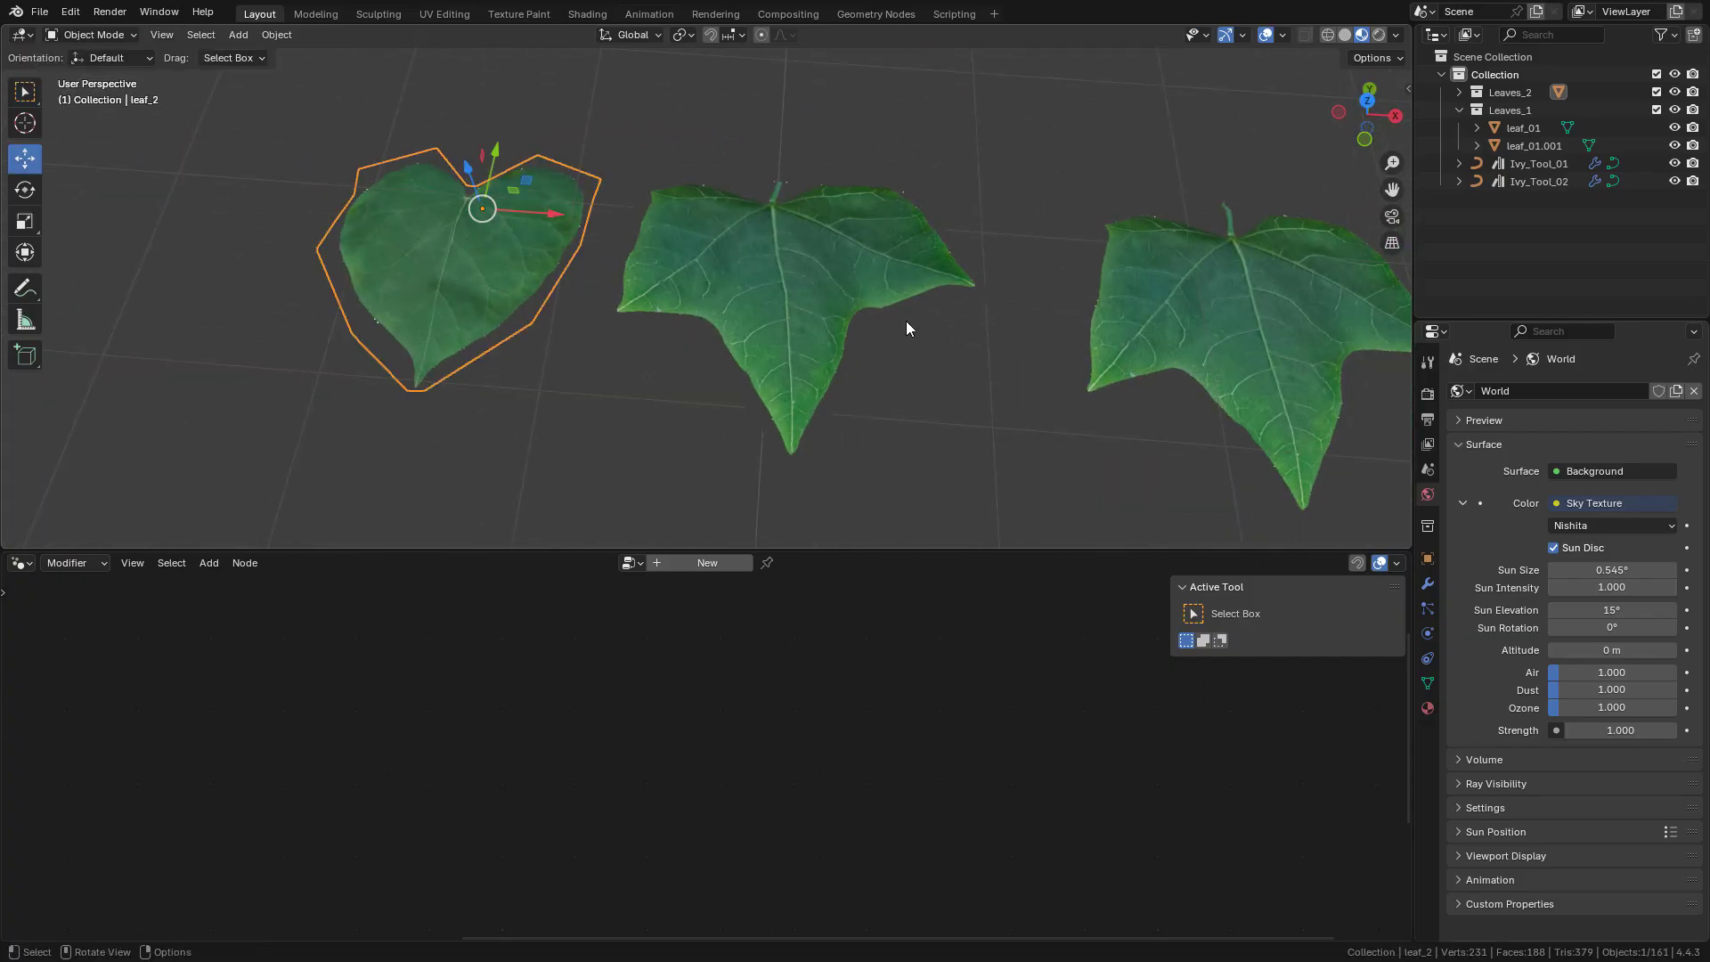
pyautogui.click(838, 312)
pyautogui.click(1256, 312)
pyautogui.moveTo(1255, 312); pyautogui.dragTo(1103, 321, button='middle')
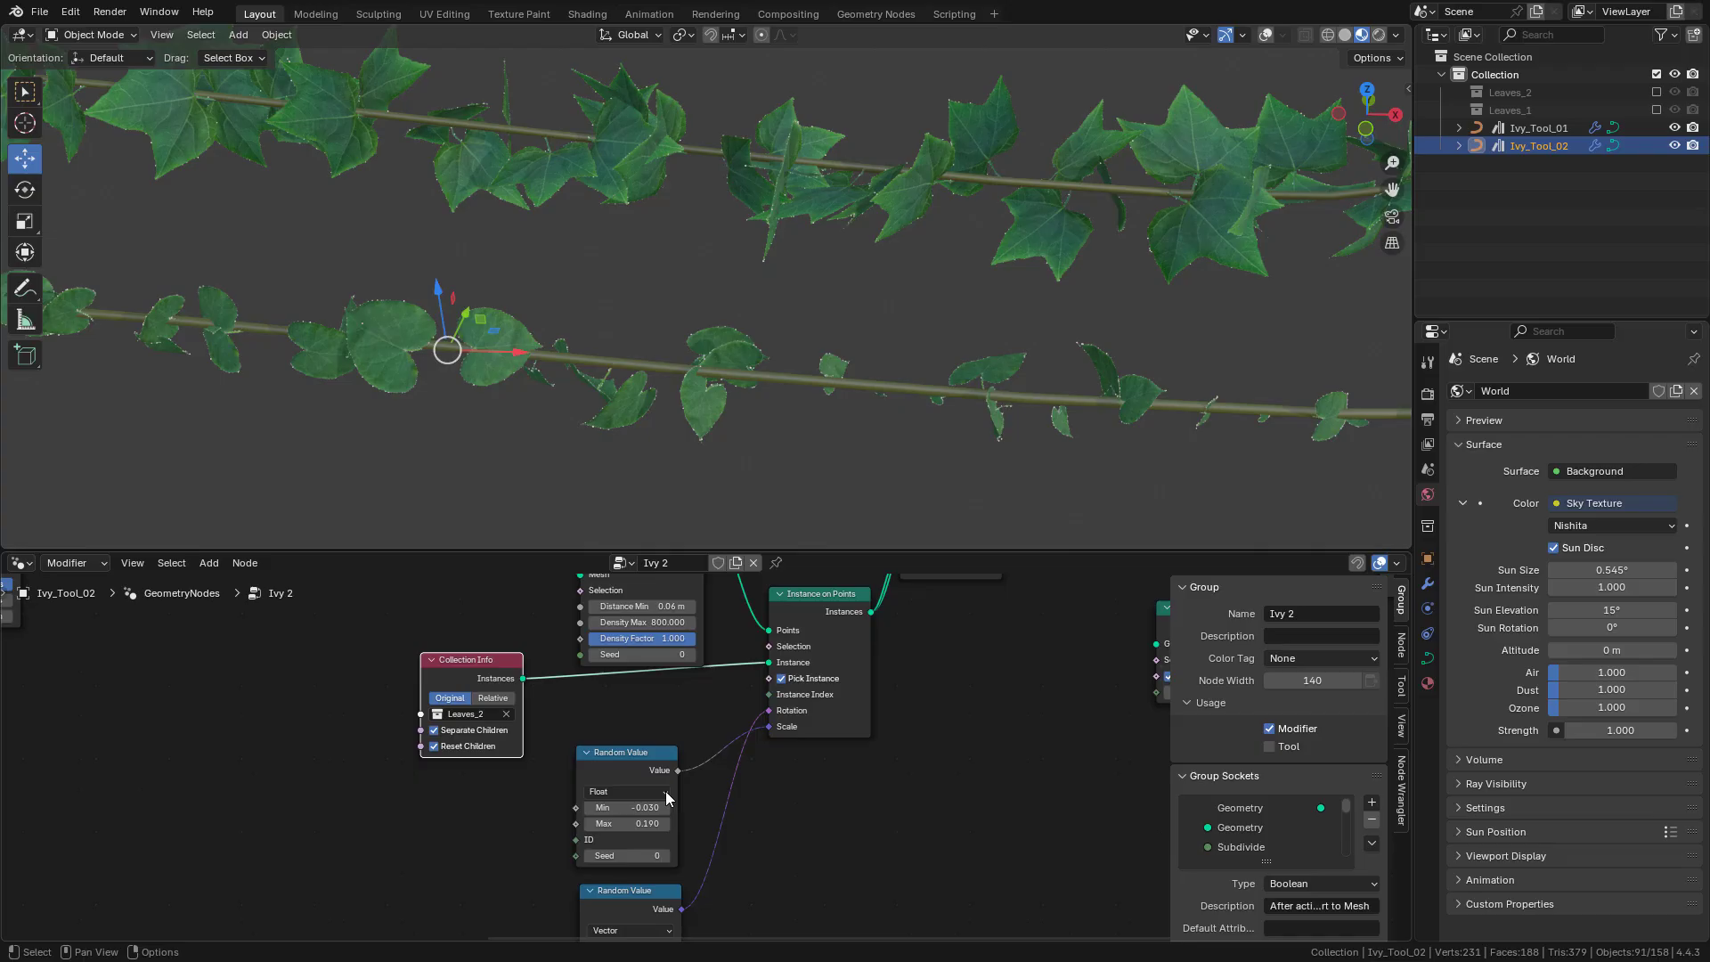
# Move the vector Random Value node up close beneath the float Random Value node
pyautogui.scroll(1, 649, 782)
pyautogui.moveTo(649, 782); pyautogui.dragTo(655, 683, button='middle')
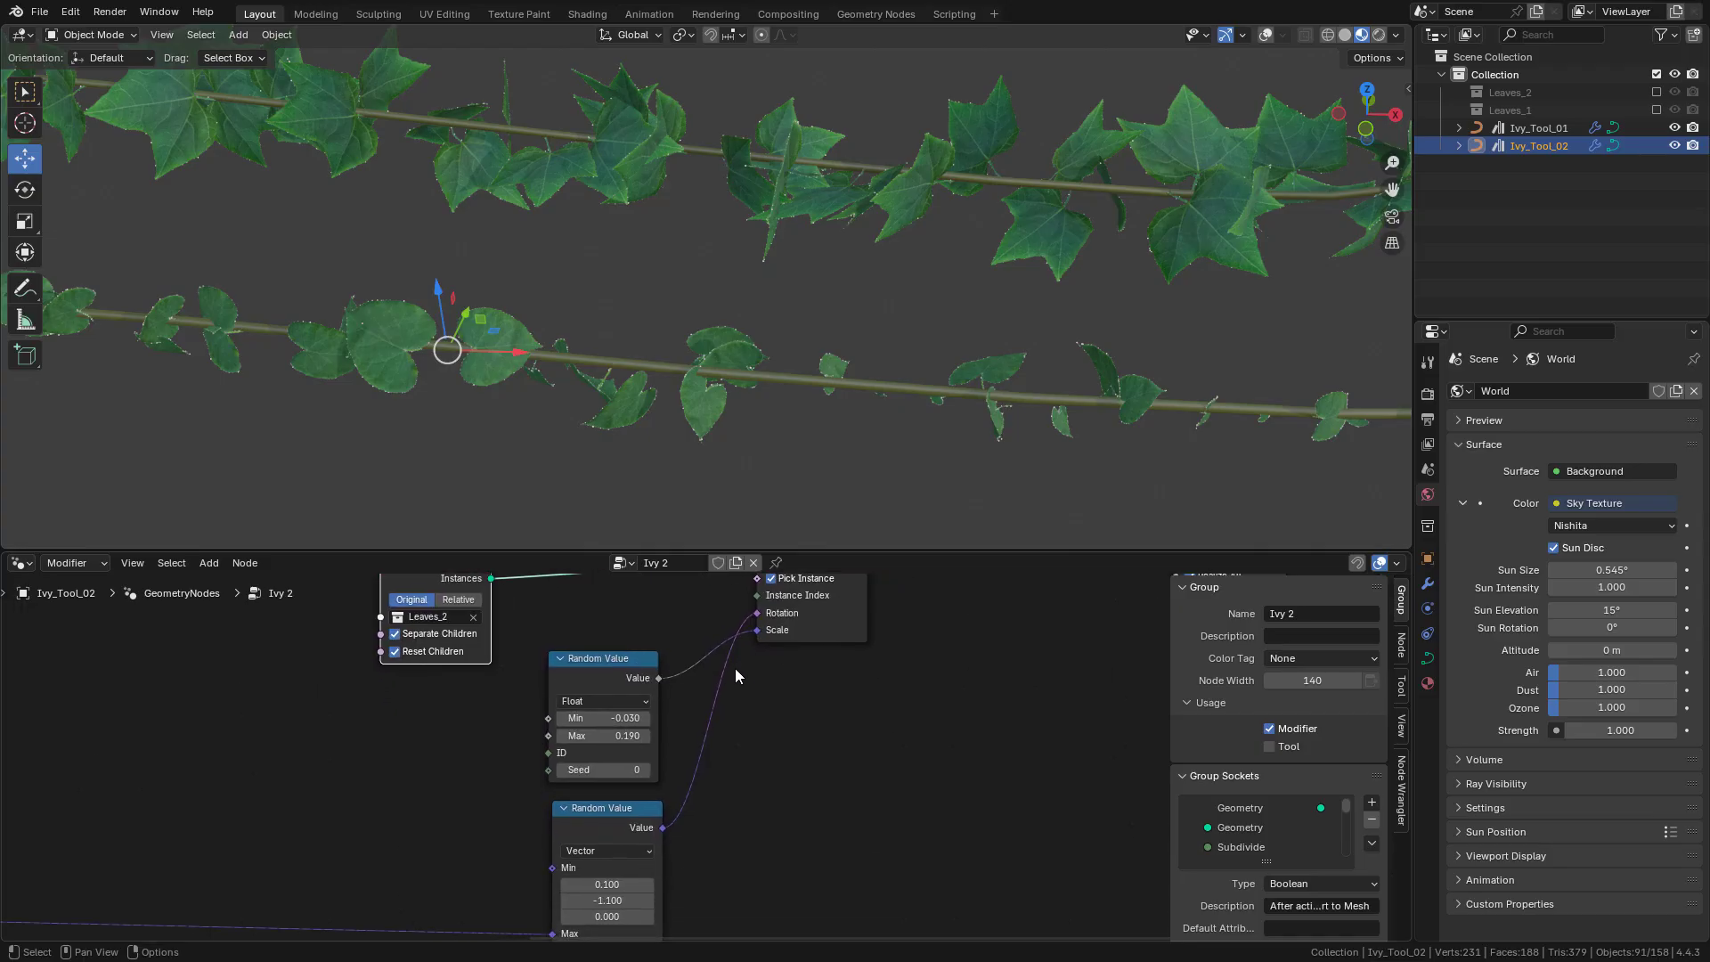
pyautogui.moveTo(605, 670); pyautogui.dragTo(672, 696)
pyautogui.rightClick(673, 696)
pyautogui.moveTo(632, 826); pyautogui.dragTo(637, 793)
pyautogui.moveTo(679, 763); pyautogui.dragTo(673, 743, button='middle')
# Look through the vector Random Value node's data types and try different Min values
pyautogui.click(640, 798)
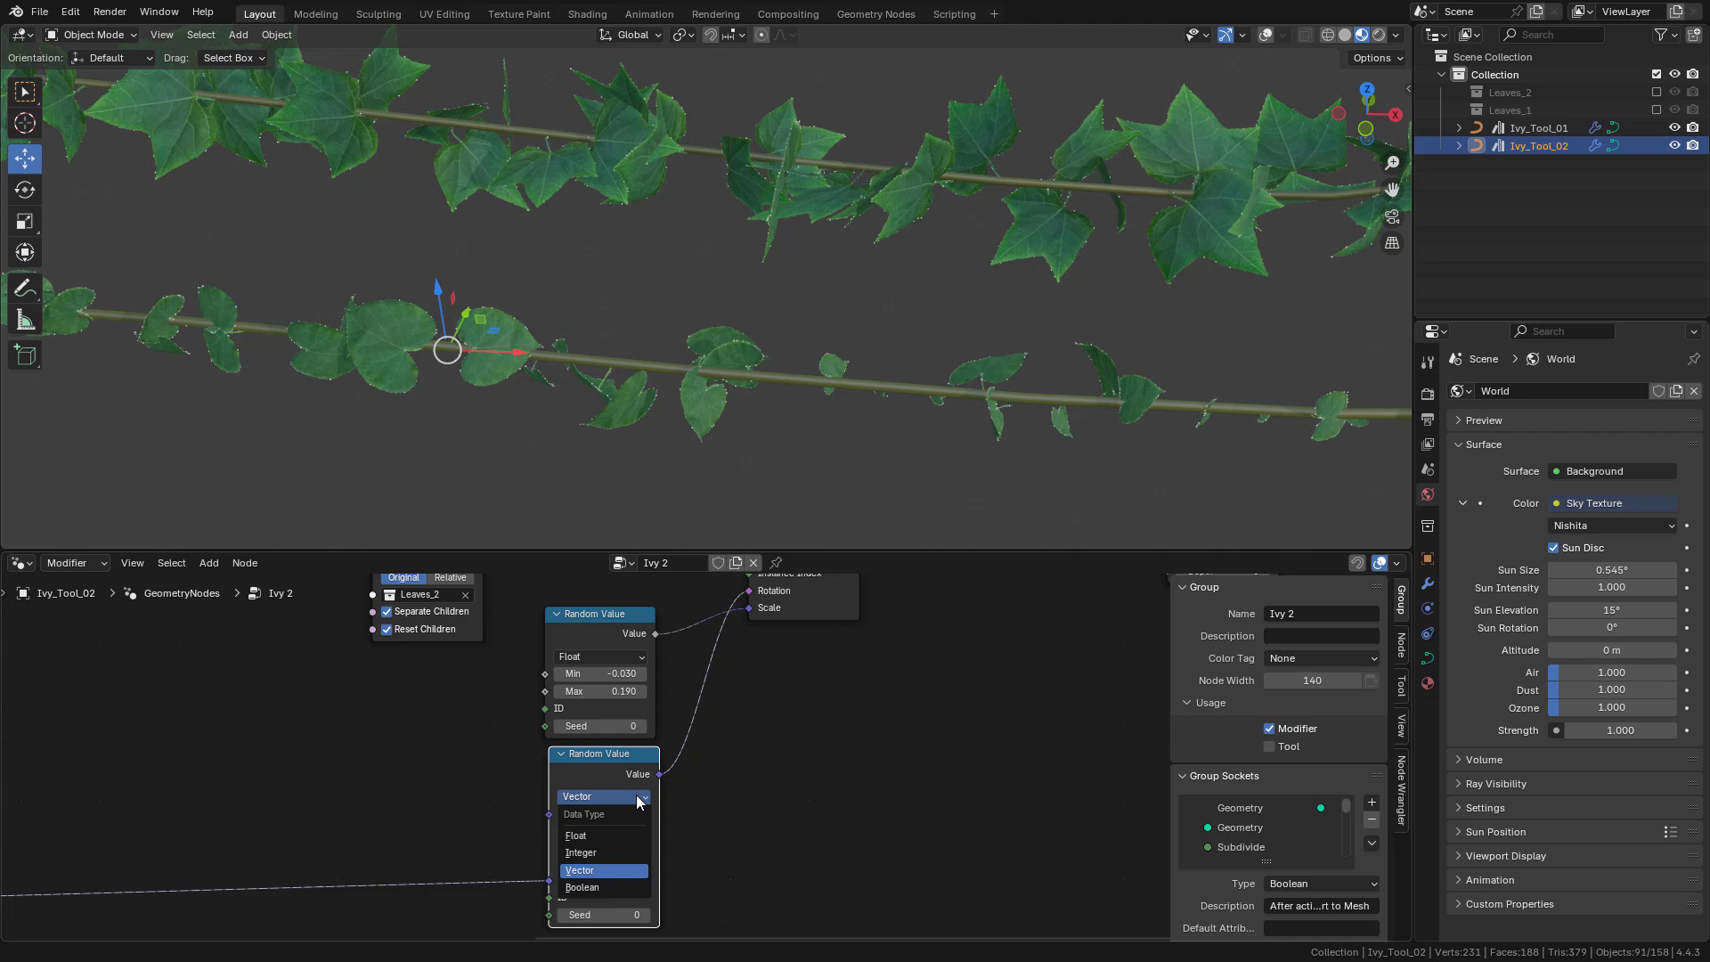
pyautogui.click(638, 802)
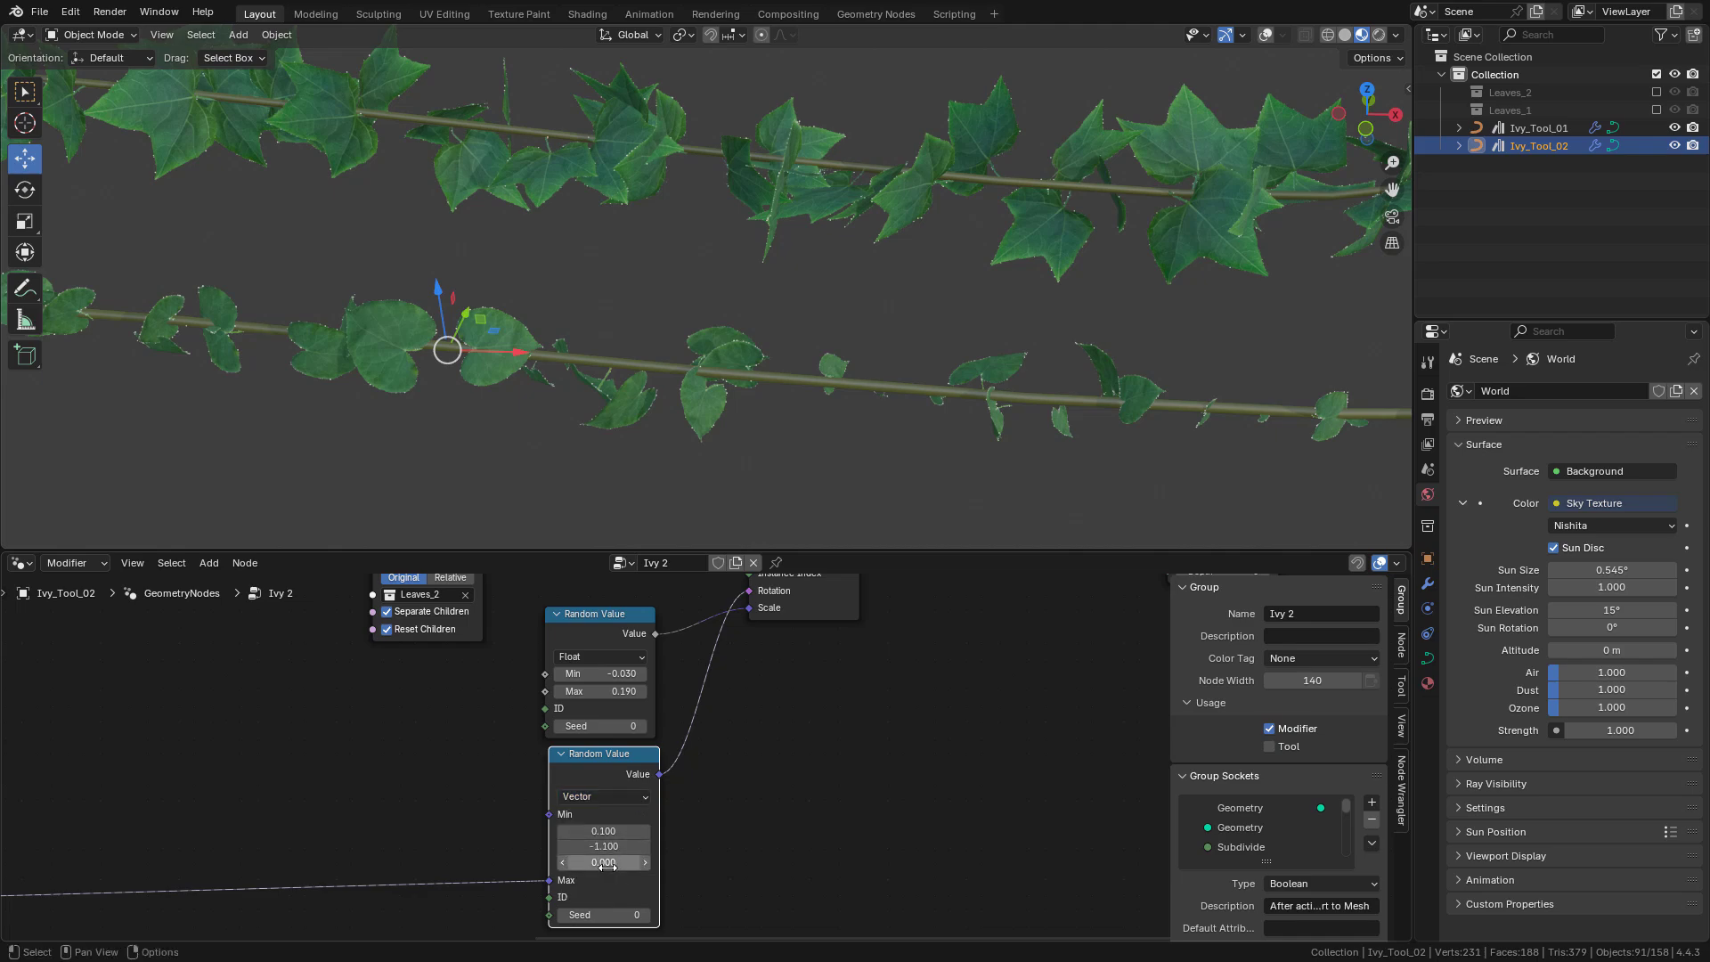
pyautogui.moveTo(606, 866); pyautogui.dragTo(543, 848)
pyautogui.rightClick(534, 866)
pyautogui.rightClick(544, 848)
# Move the second Join Geometry node slightly up and preview its output in the Viewer
pyautogui.moveTo(729, 730); pyautogui.dragTo(636, 856, button='middle')
pyautogui.moveTo(755, 637); pyautogui.dragTo(712, 861, button='middle')
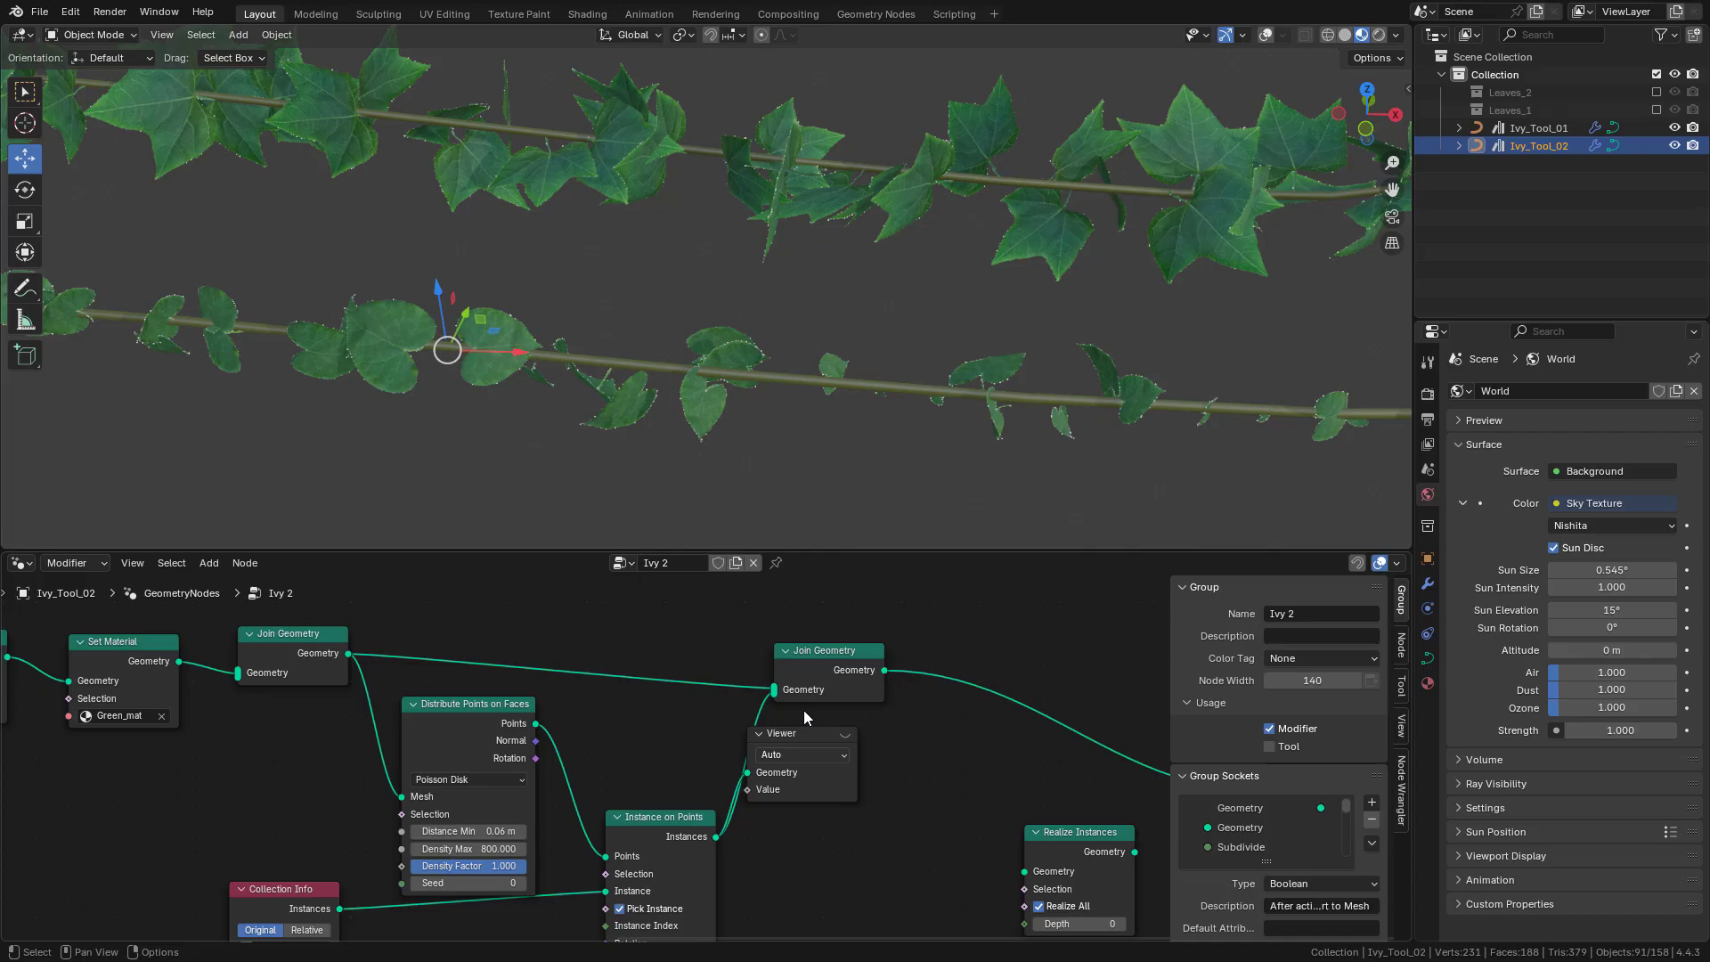
pyautogui.moveTo(827, 665); pyautogui.dragTo(815, 644)
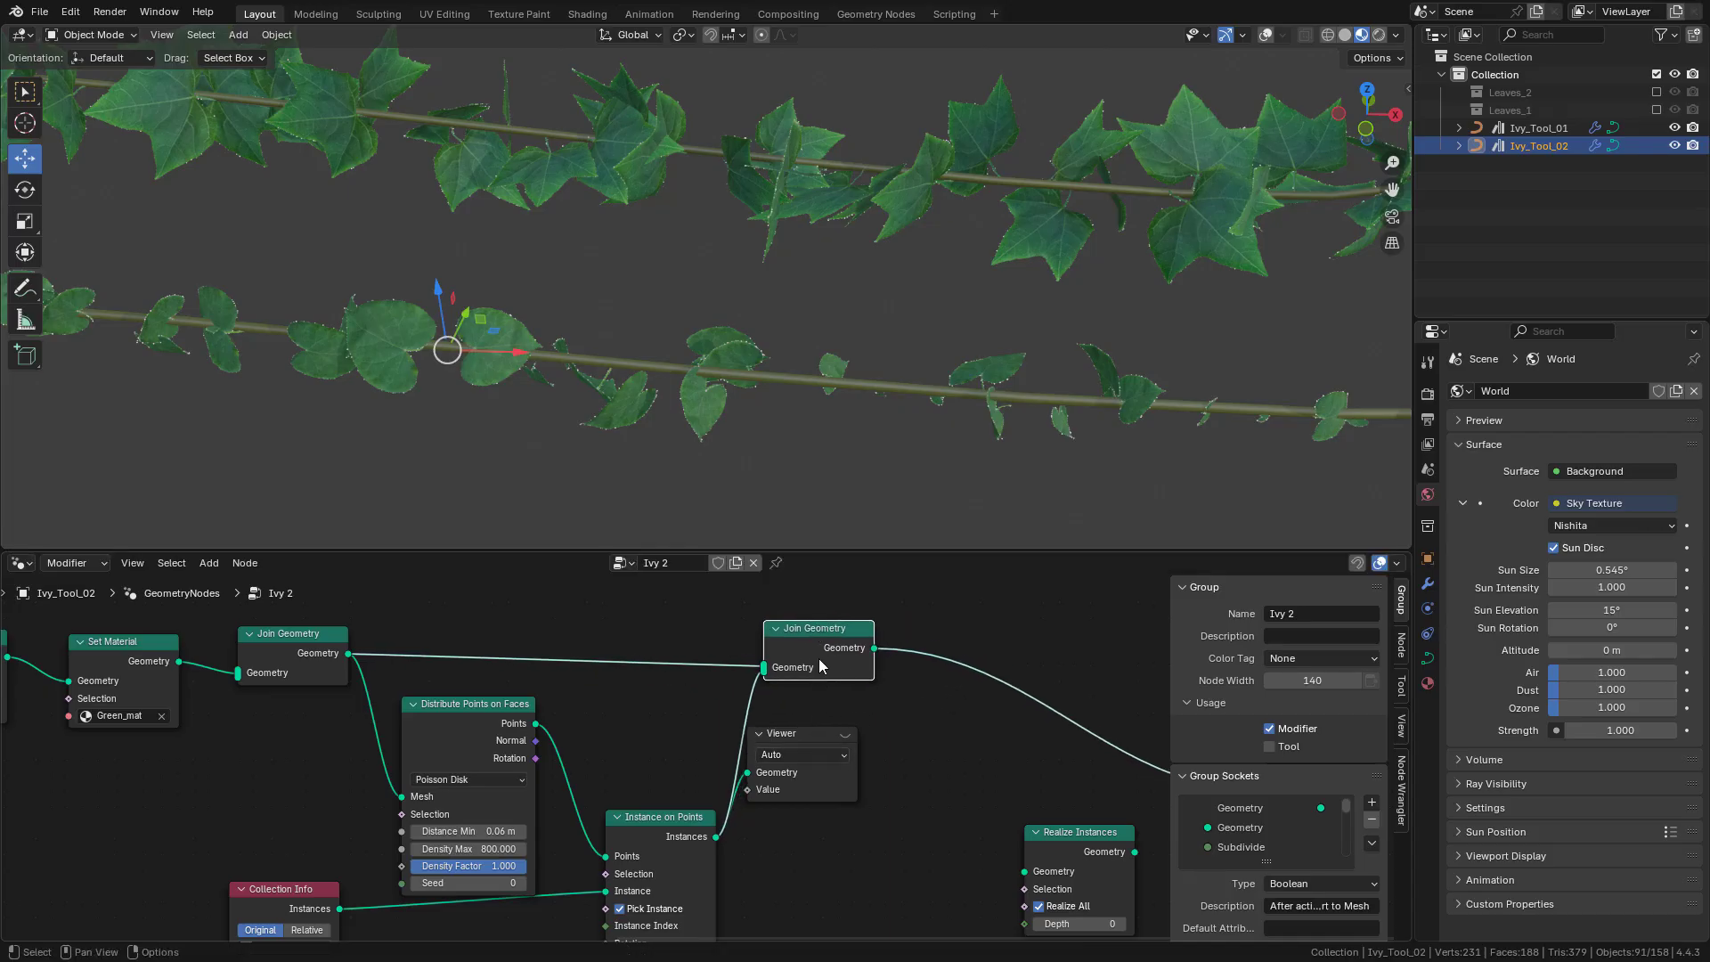
pyautogui.keyDown('ctrl'); pyautogui.keyDown('shift'); pyautogui.click(814, 634); pyautogui.keyUp('shift'); pyautogui.keyUp('ctrl')
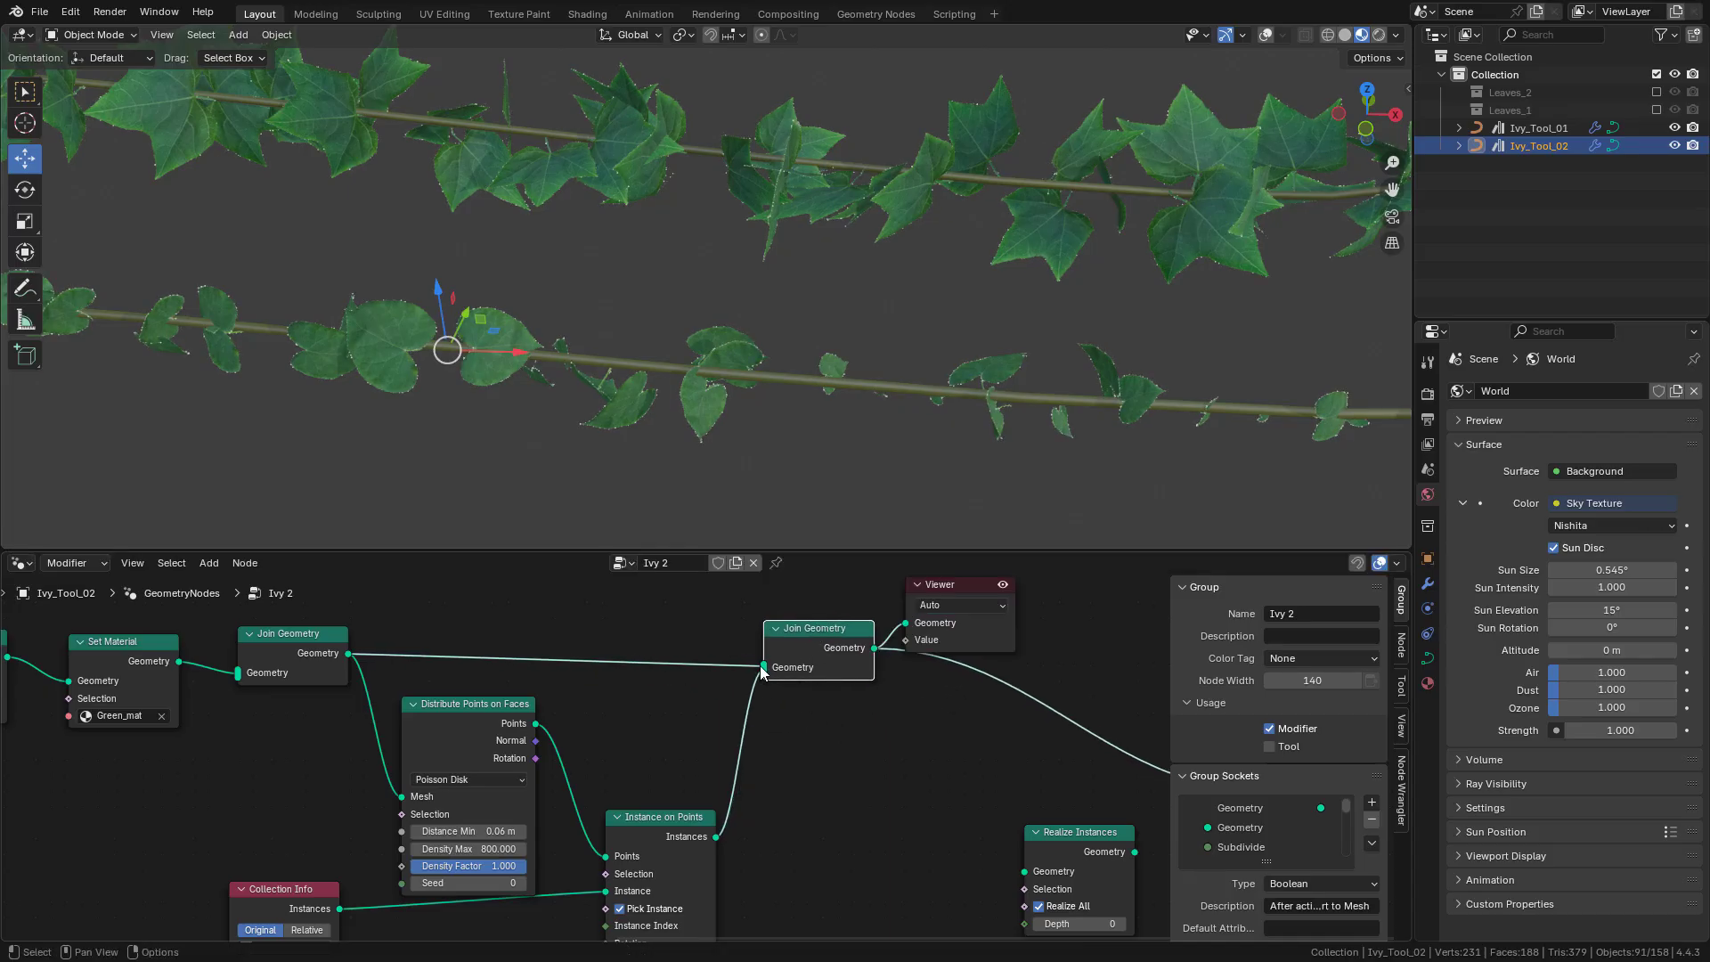
# Try disconnecting the first Join Geometry output from the second Join Geometry node, and reconnect it
pyautogui.moveTo(763, 667); pyautogui.dragTo(700, 657)
pyautogui.moveTo(495, 630); pyautogui.dragTo(490, 630)
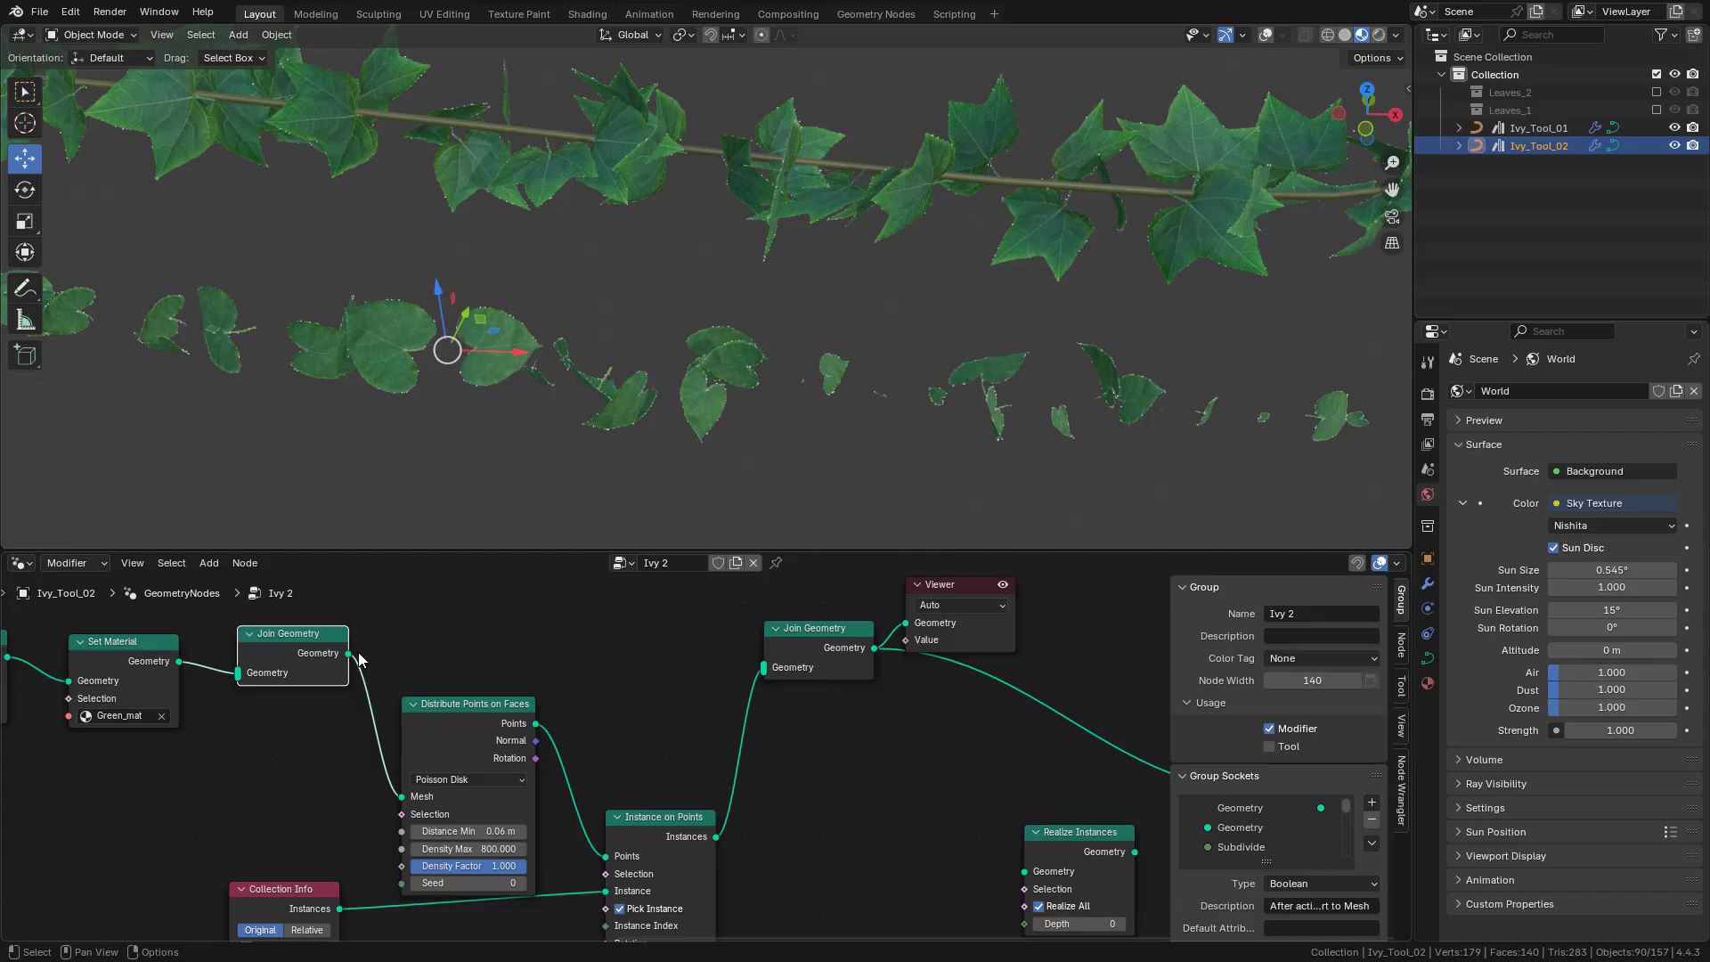
pyautogui.moveTo(349, 655); pyautogui.dragTo(812, 689)
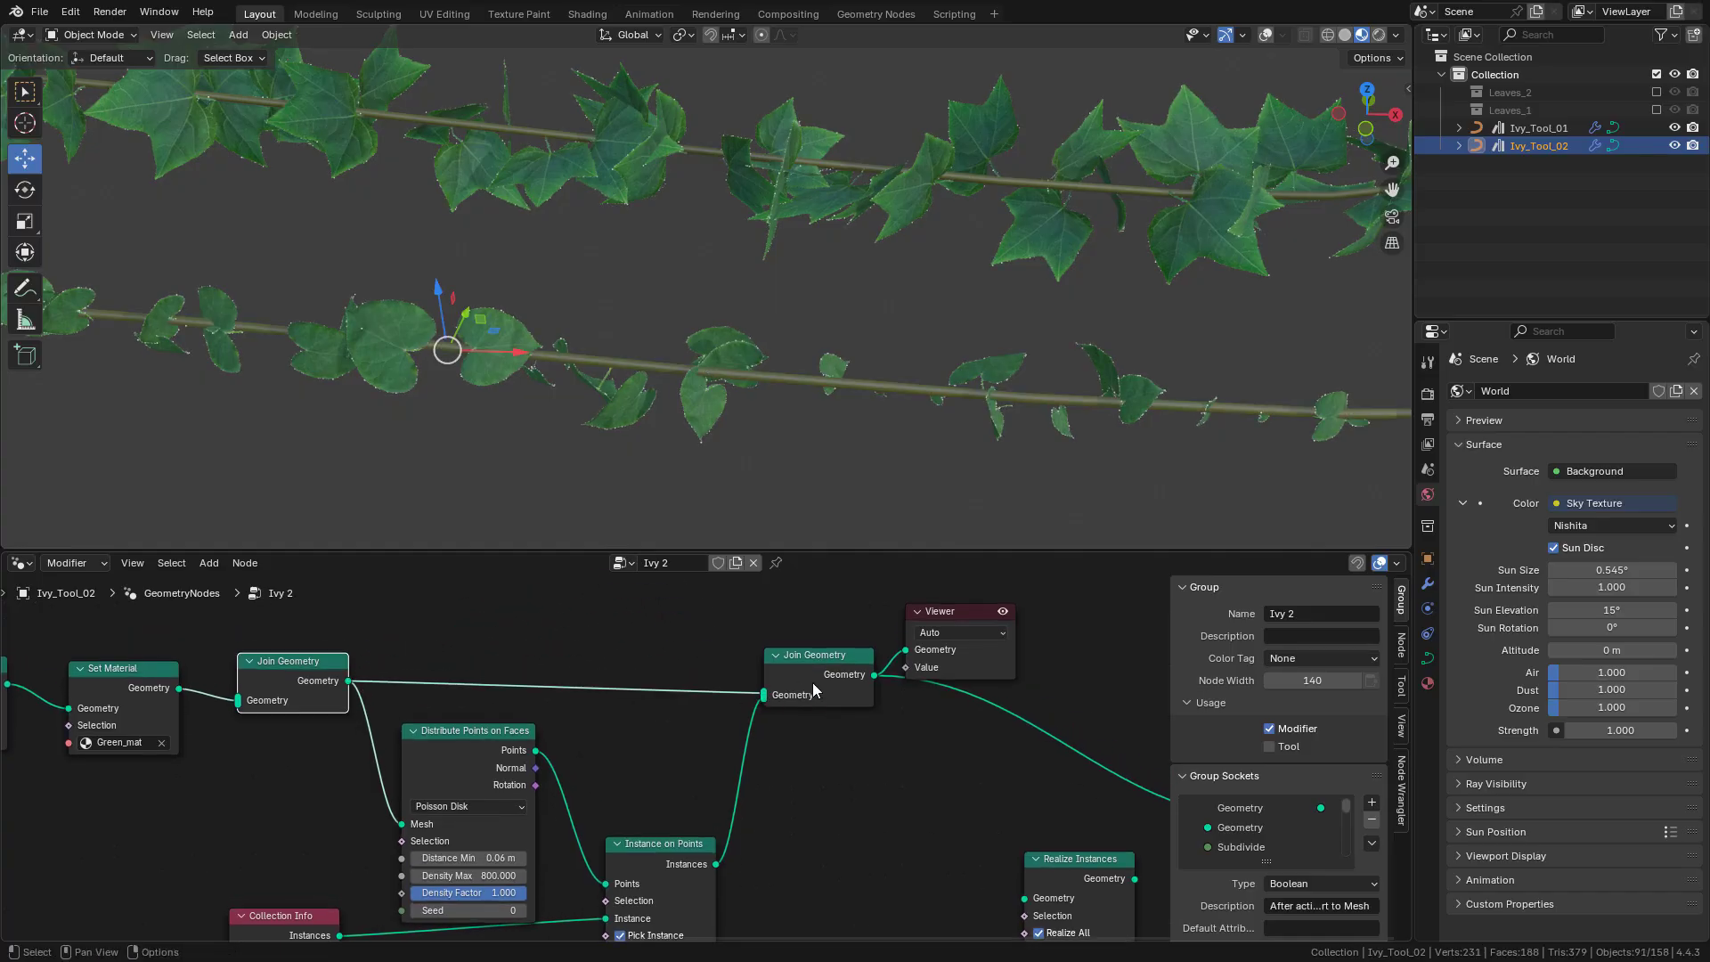
# Move the Group Output node up closer to the Join Geometry level and delete the Viewer node
pyautogui.moveTo(812, 682); pyautogui.dragTo(572, 641, button='middle')
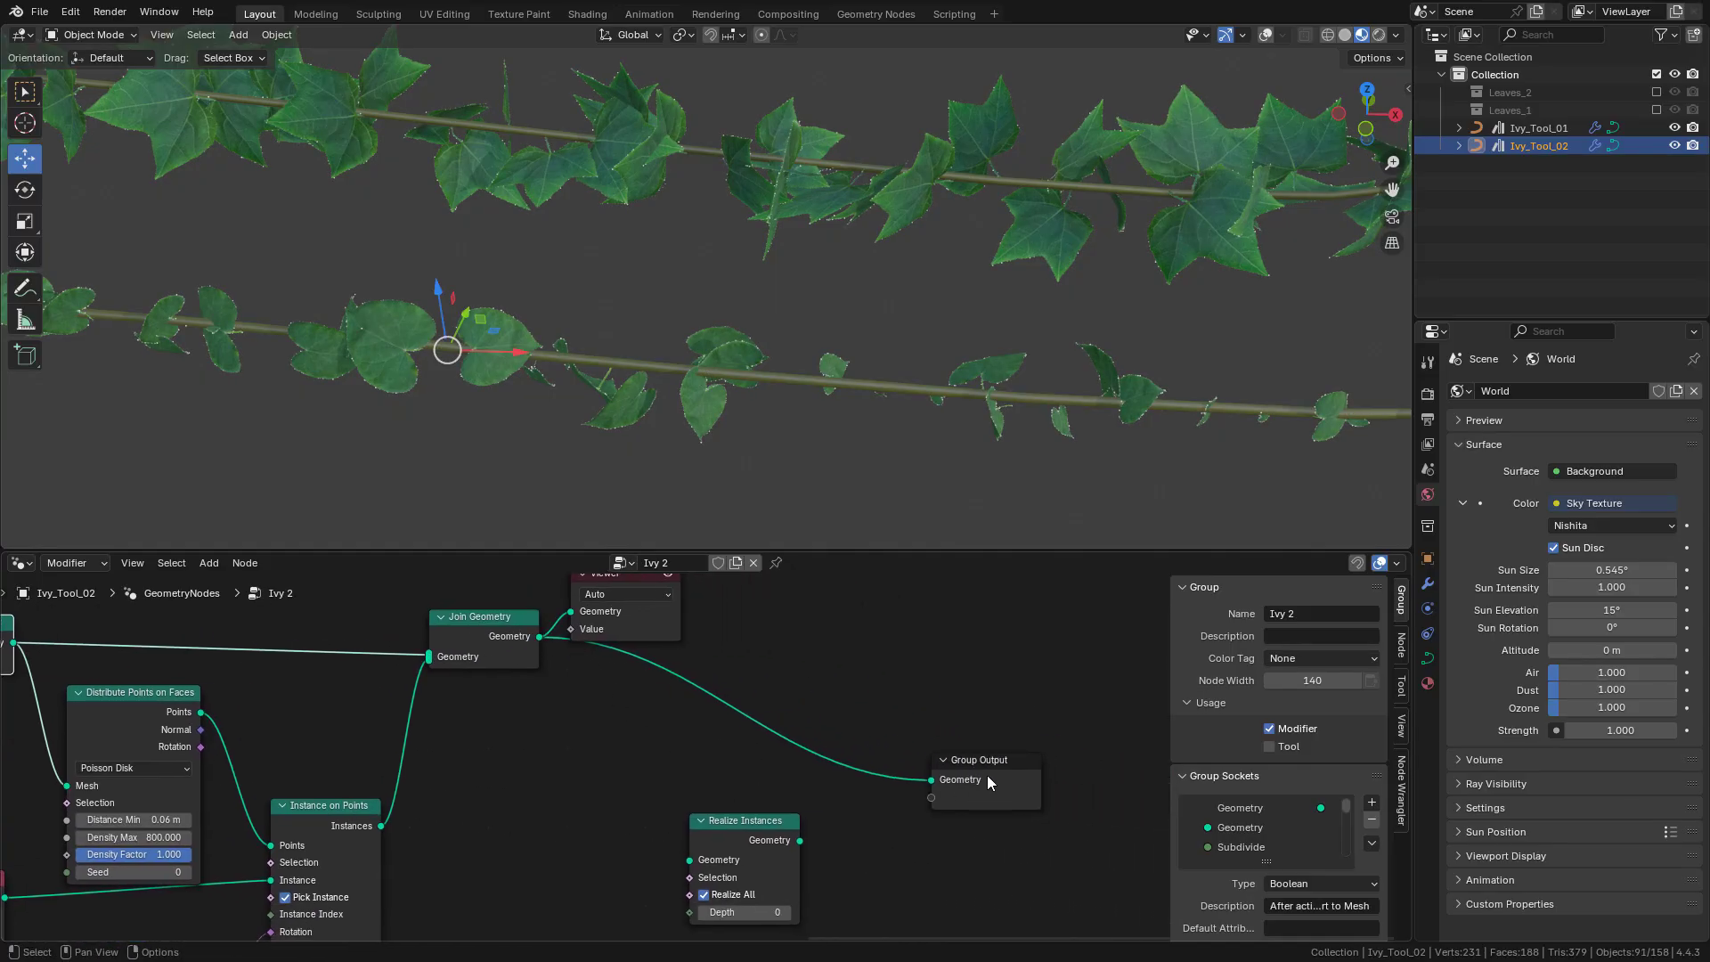
pyautogui.moveTo(987, 777); pyautogui.dragTo(953, 704)
pyautogui.moveTo(624, 589); pyautogui.dragTo(646, 627, button='middle')
pyautogui.click(651, 625)
pyautogui.press('x')
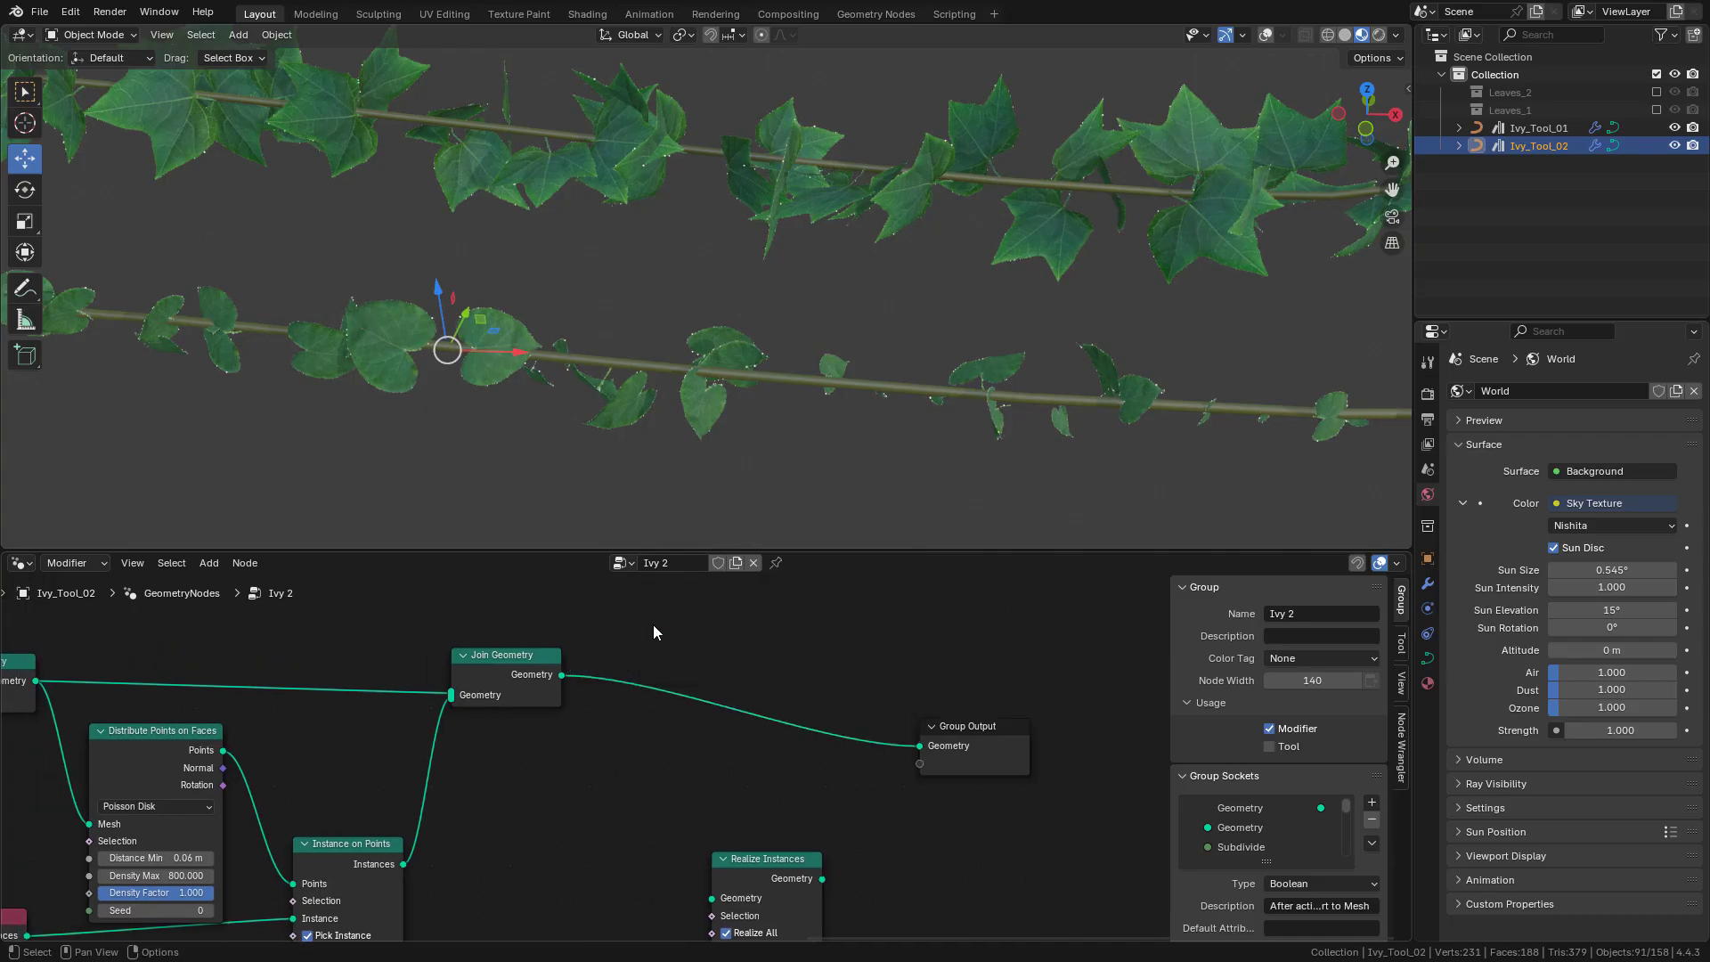
# Insert the Realize Instances node into the link between Join Geometry and Group Output, and check the ivy object's Convert To option
pyautogui.moveTo(755, 867); pyautogui.dragTo(735, 683)
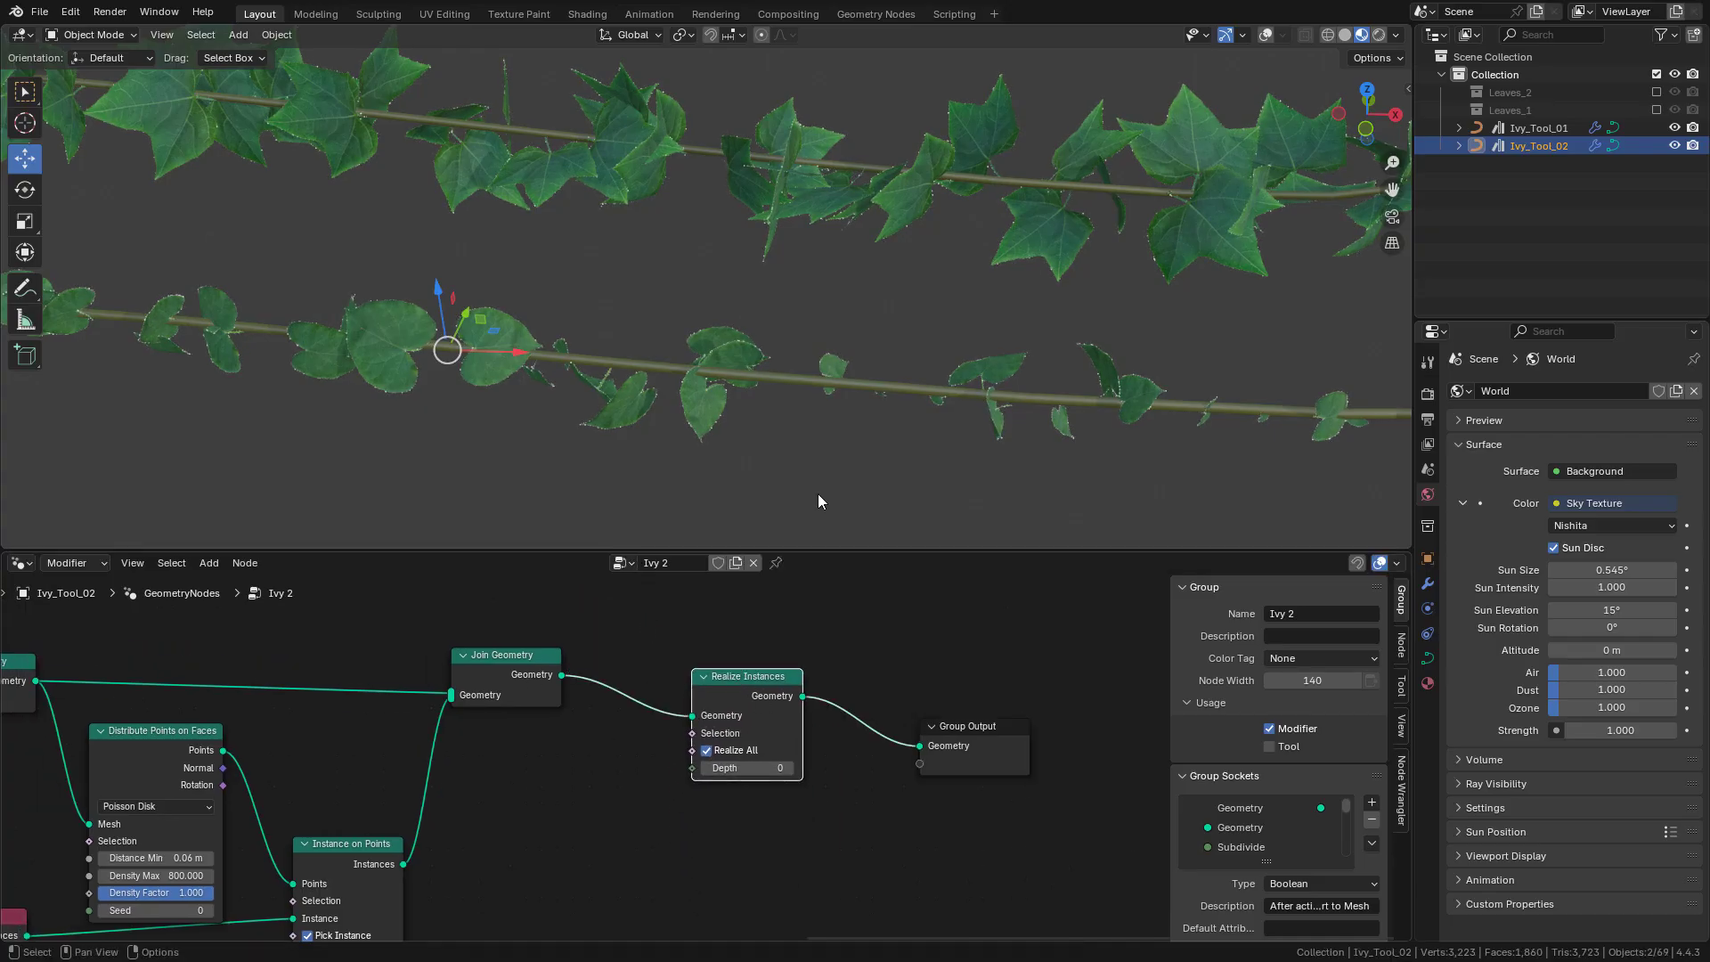
pyautogui.rightClick(666, 365)
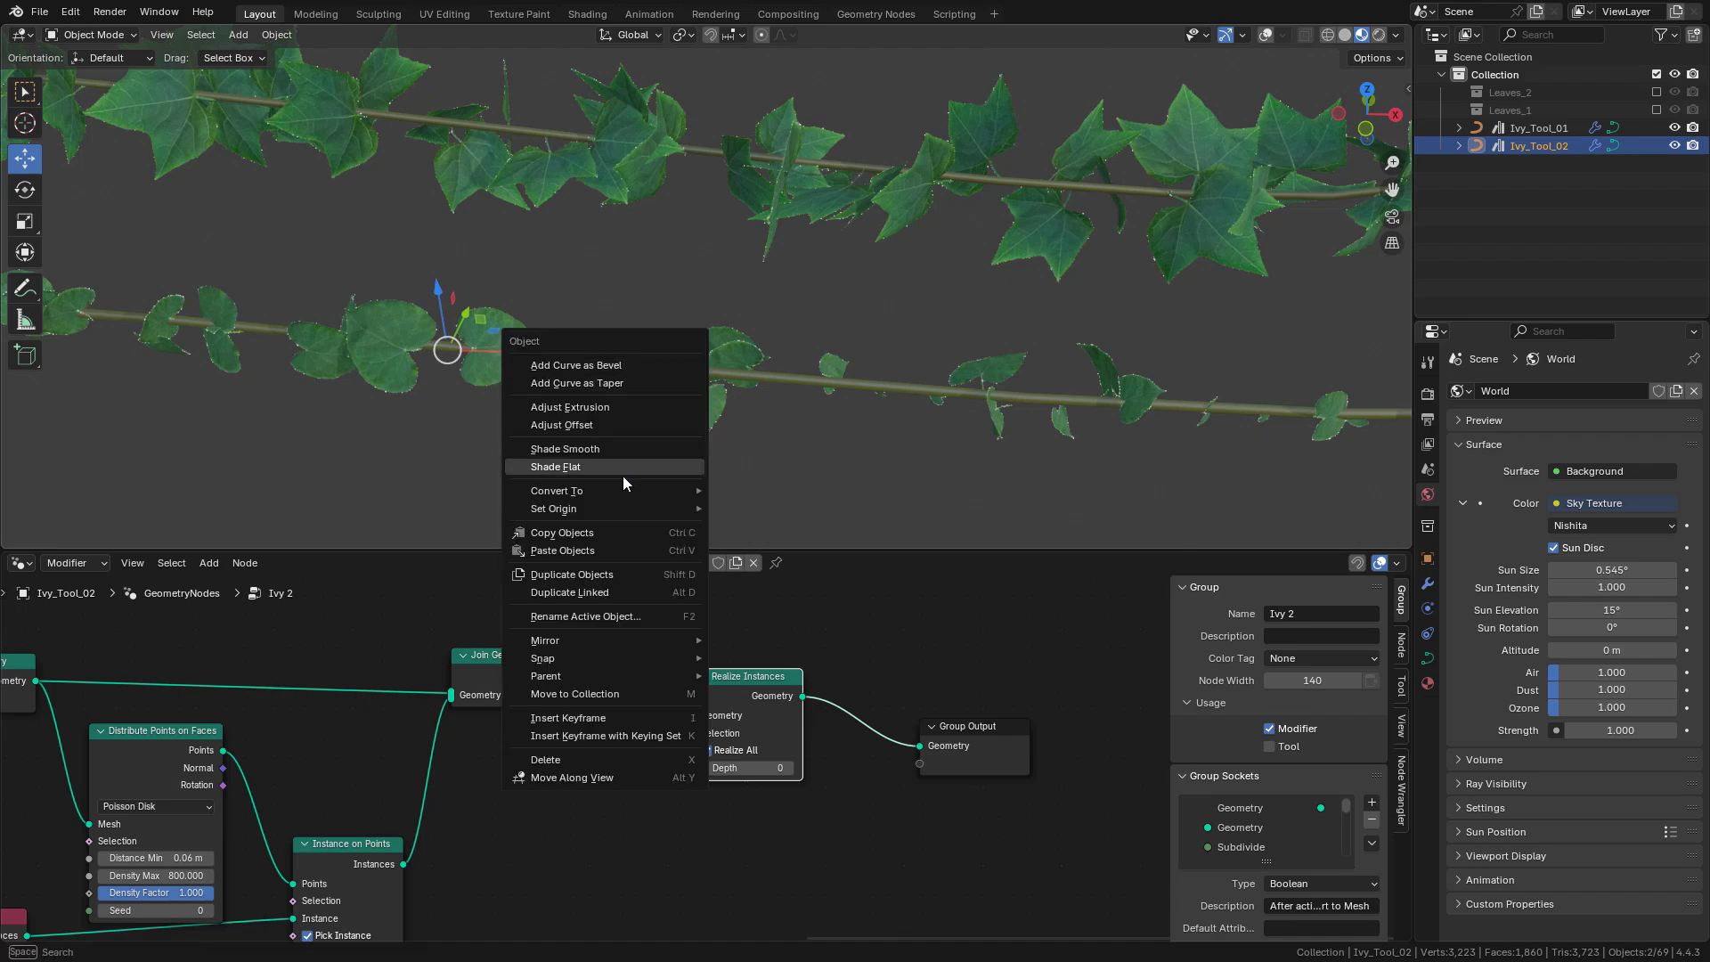
pyautogui.moveTo(618, 492)
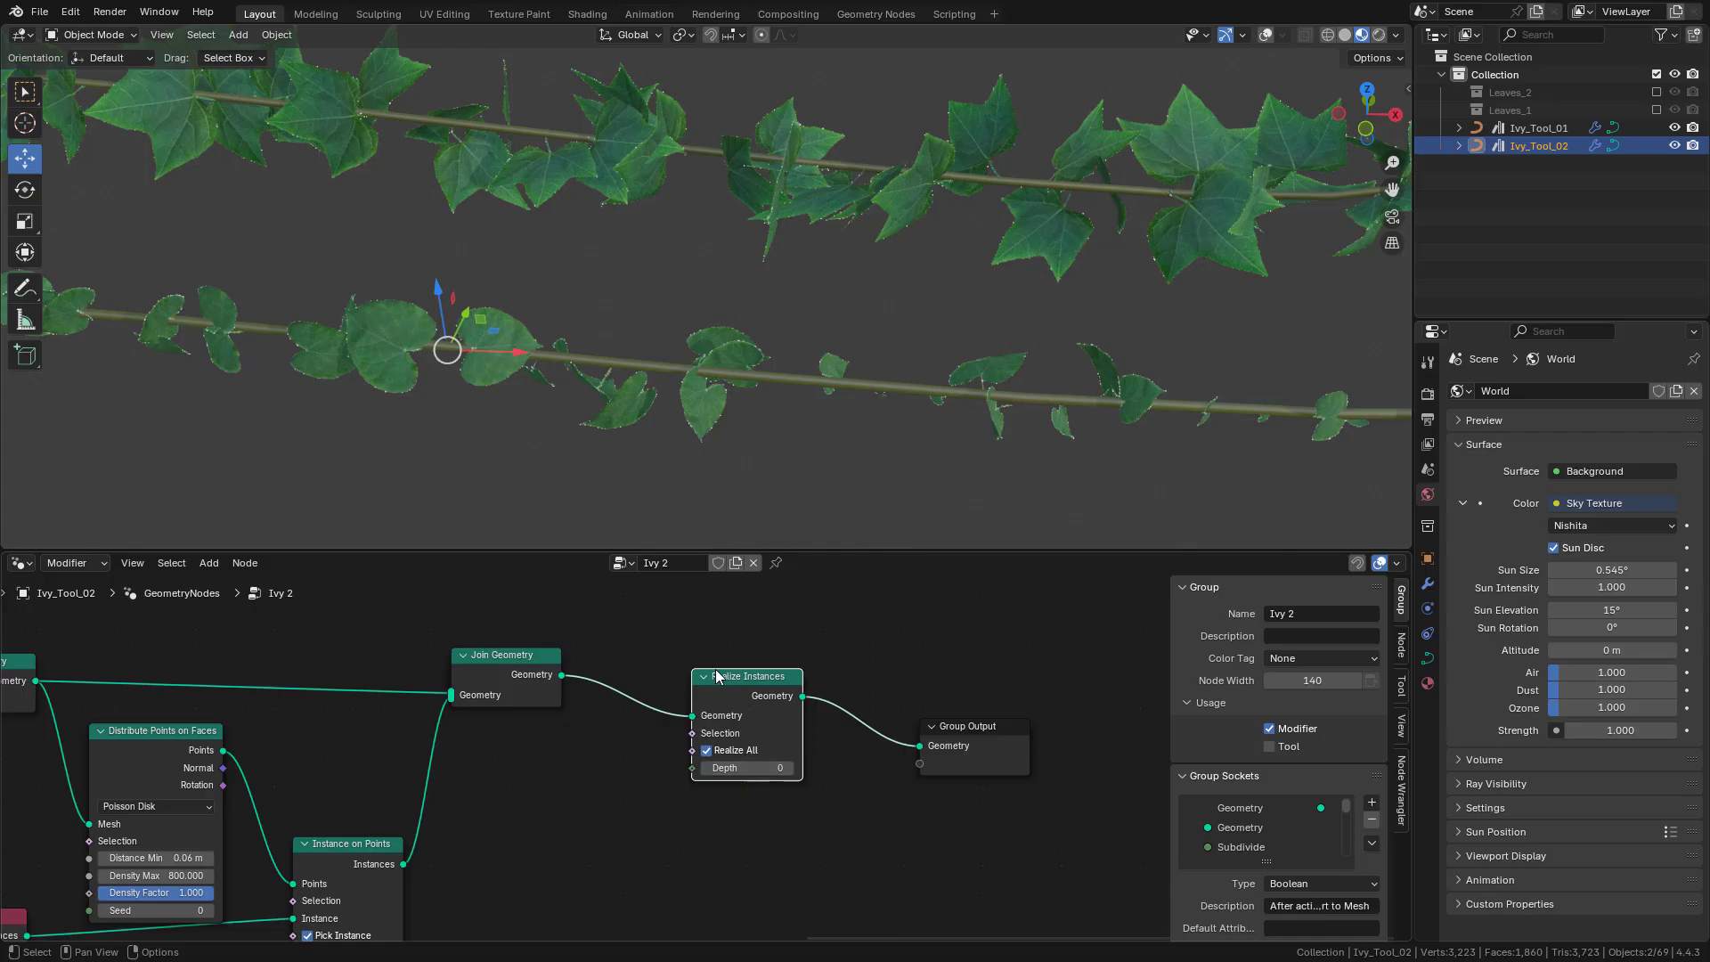
pyautogui.moveTo(740, 681); pyautogui.dragTo(740, 689)
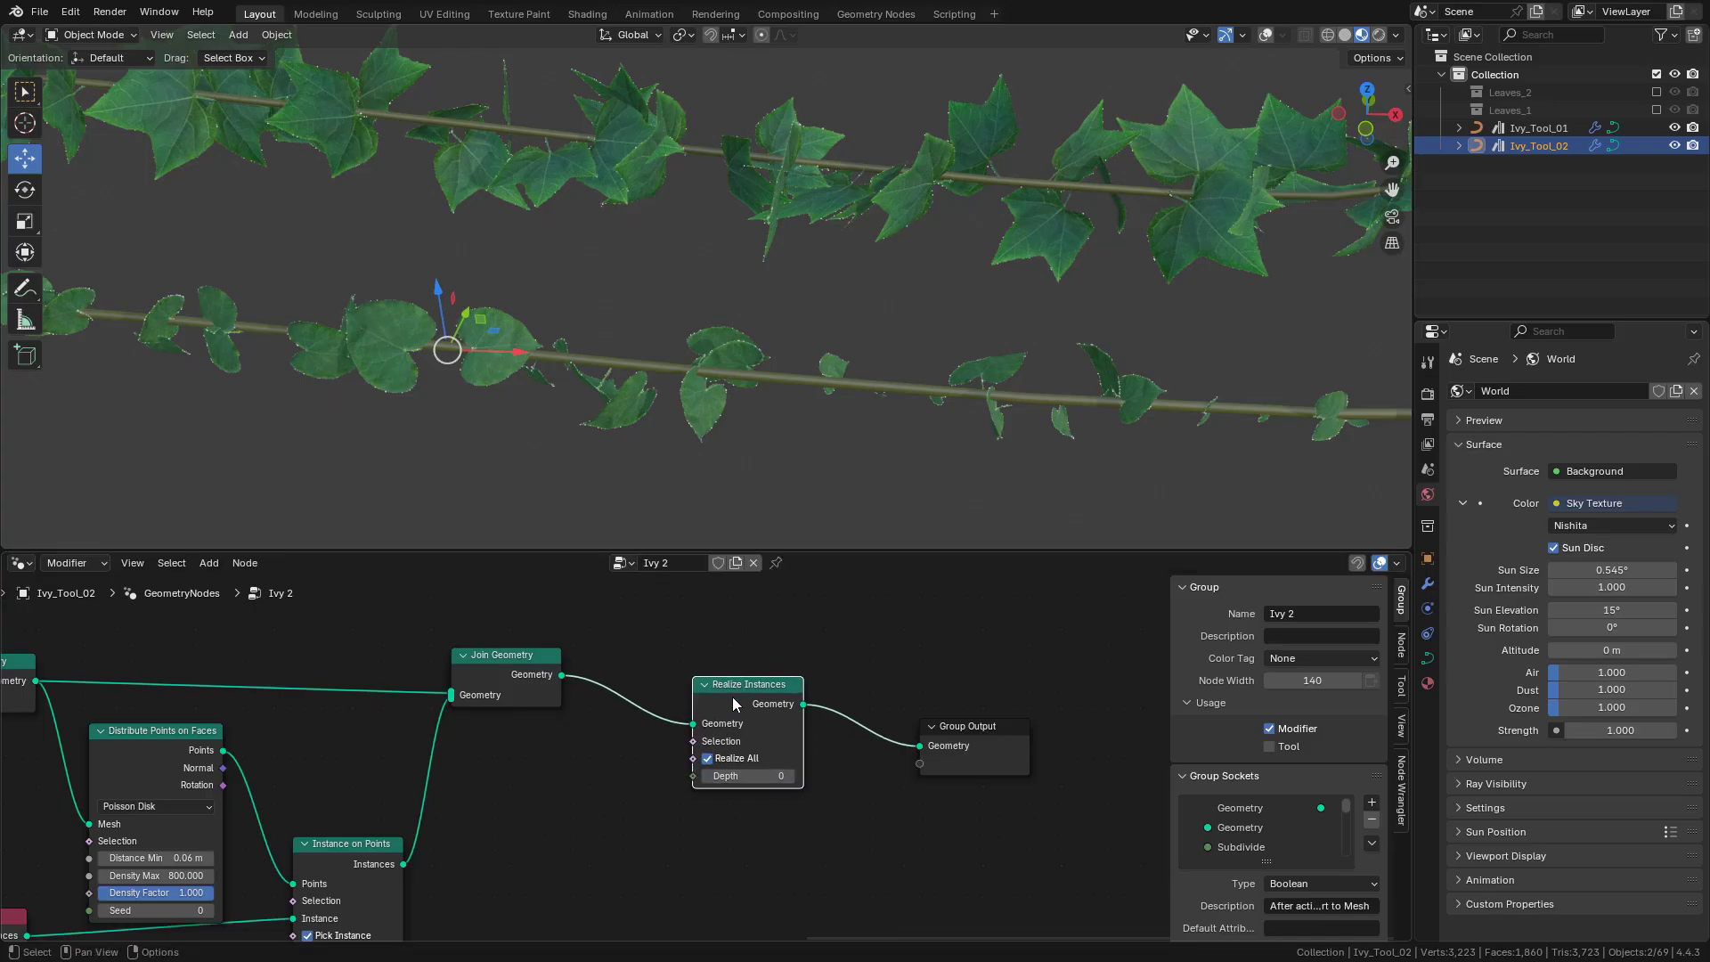